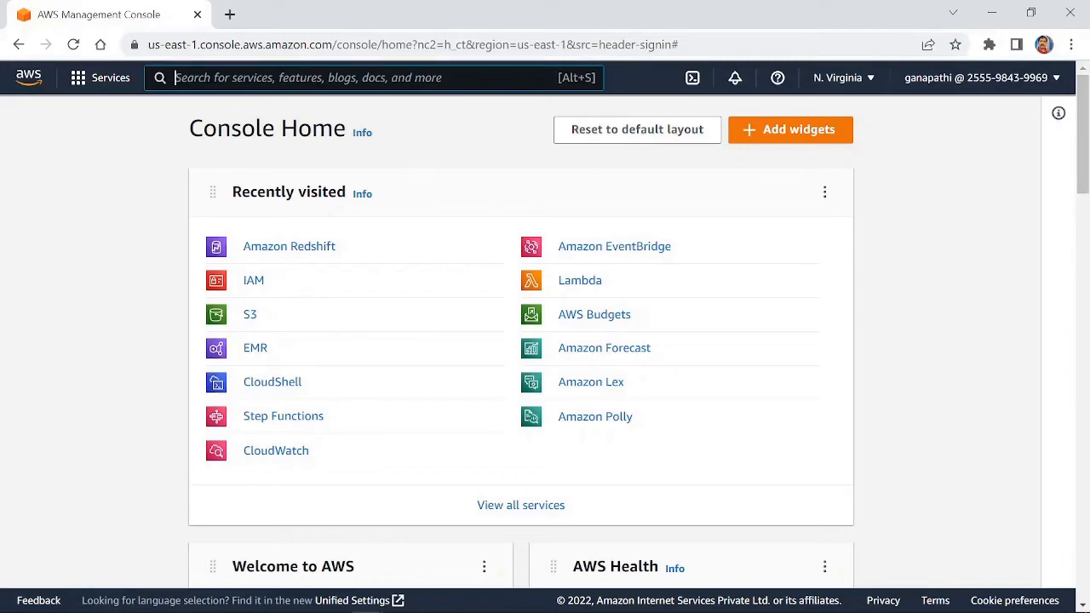
Step: Search the console for Redshift, open Amazon Redshift in a new browser tab and start the Redshift Serverless setup
{"action": "type", "text": "re"}
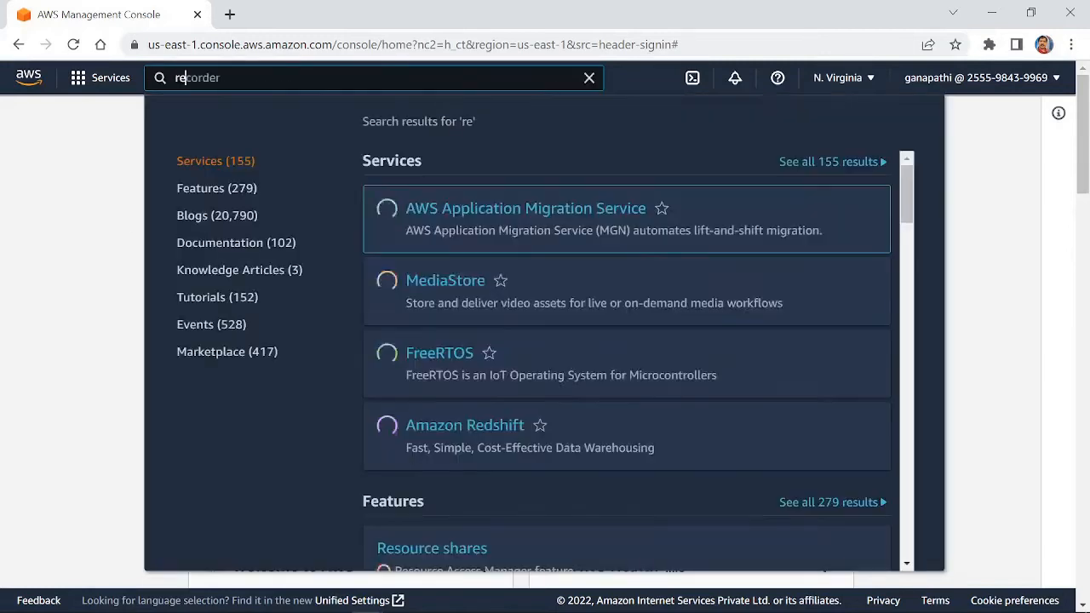
{"action": "type", "text": "dshi"}
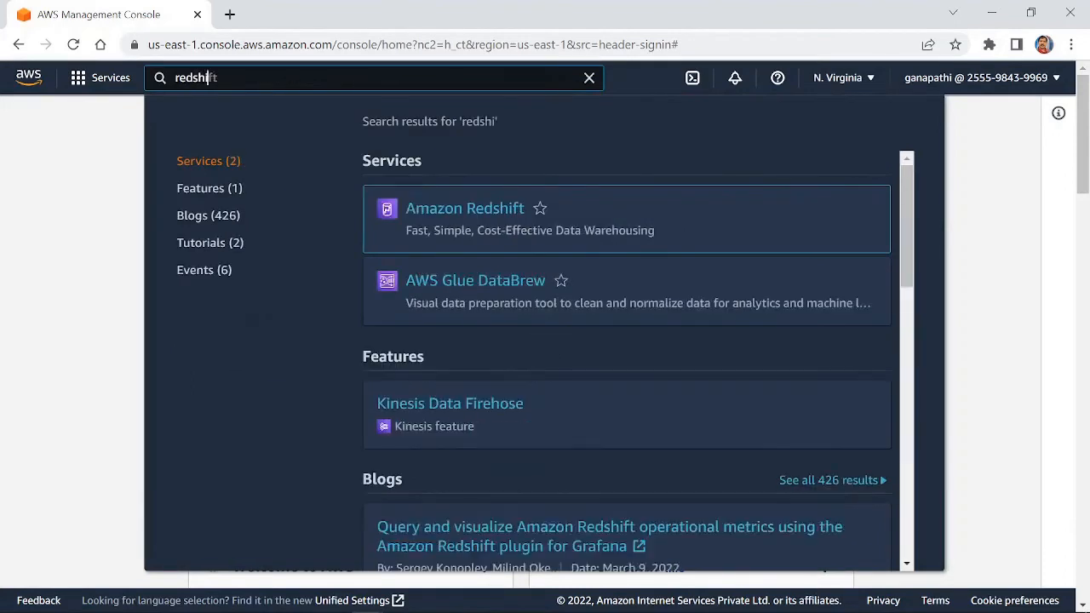
{"action": "right_click", "coordinate": [456, 211]}
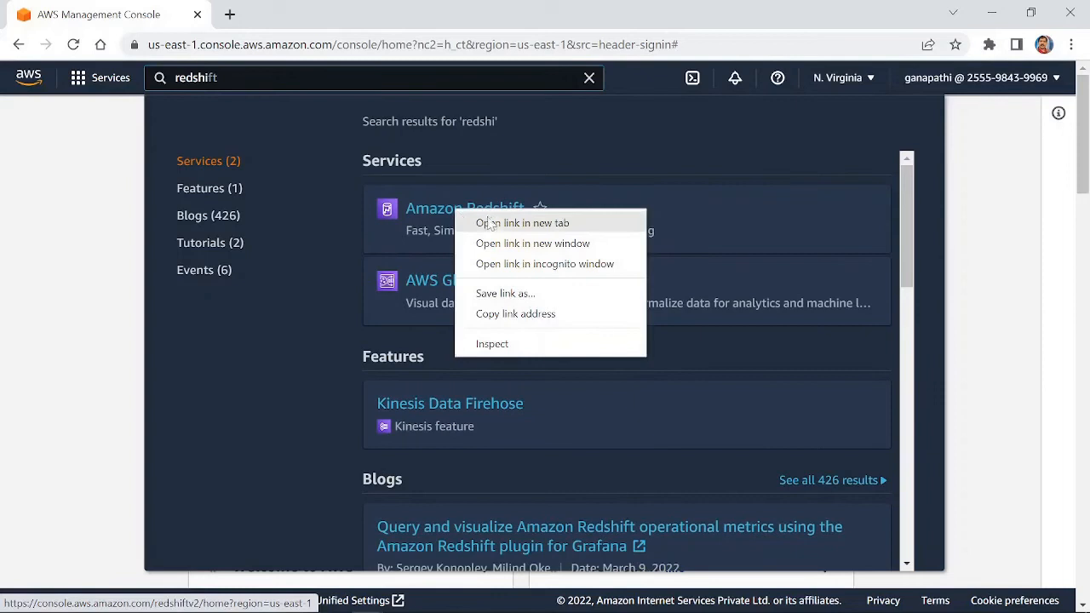
{"action": "left_click", "coordinate": [494, 222]}
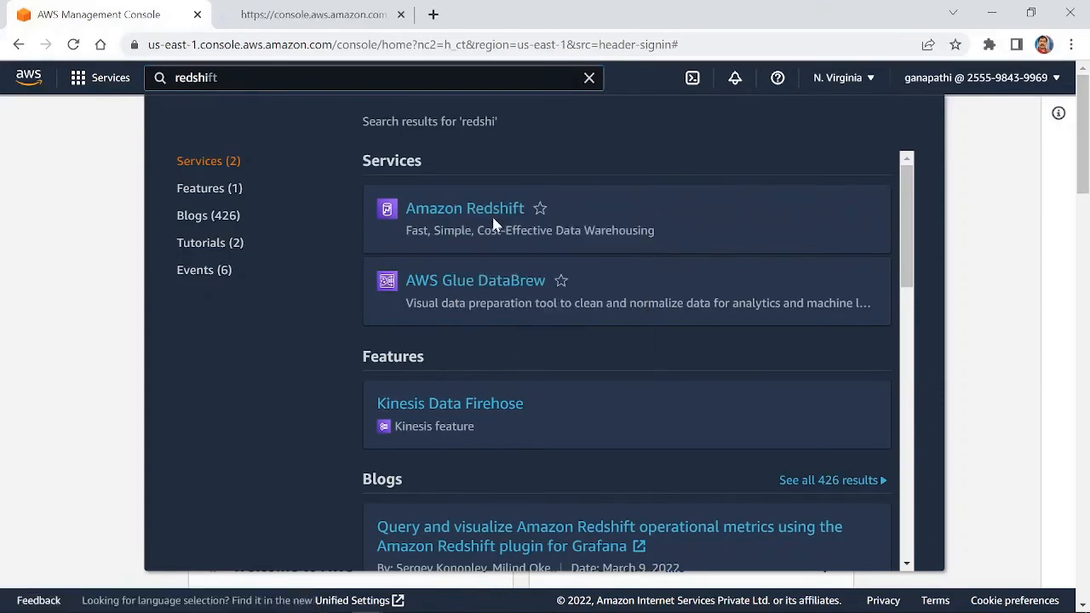
{"action": "left_click", "coordinate": [313, 22]}
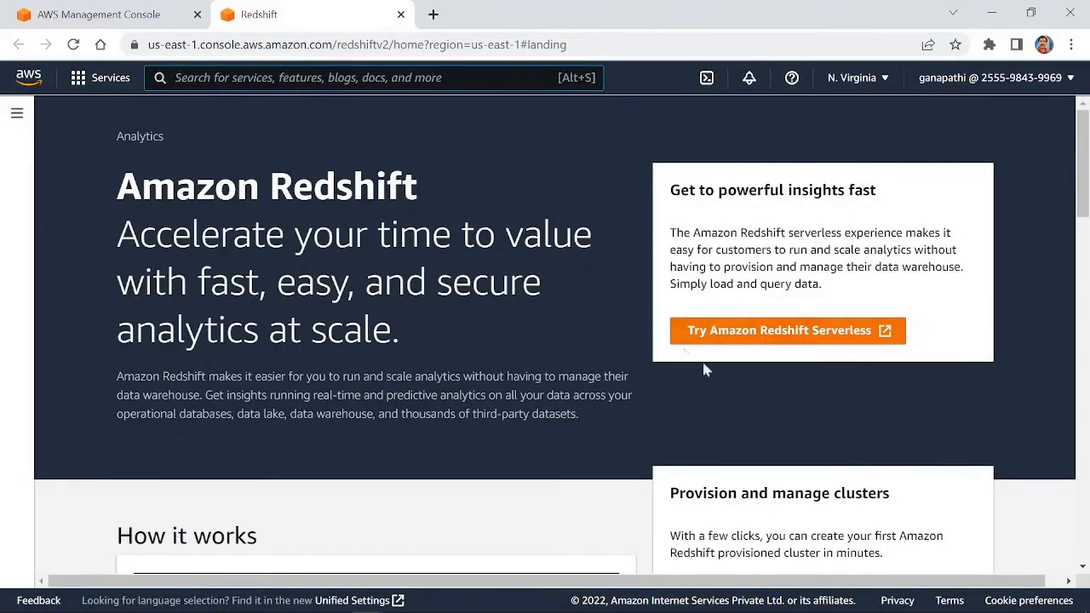
{"action": "left_click", "coordinate": [755, 340]}
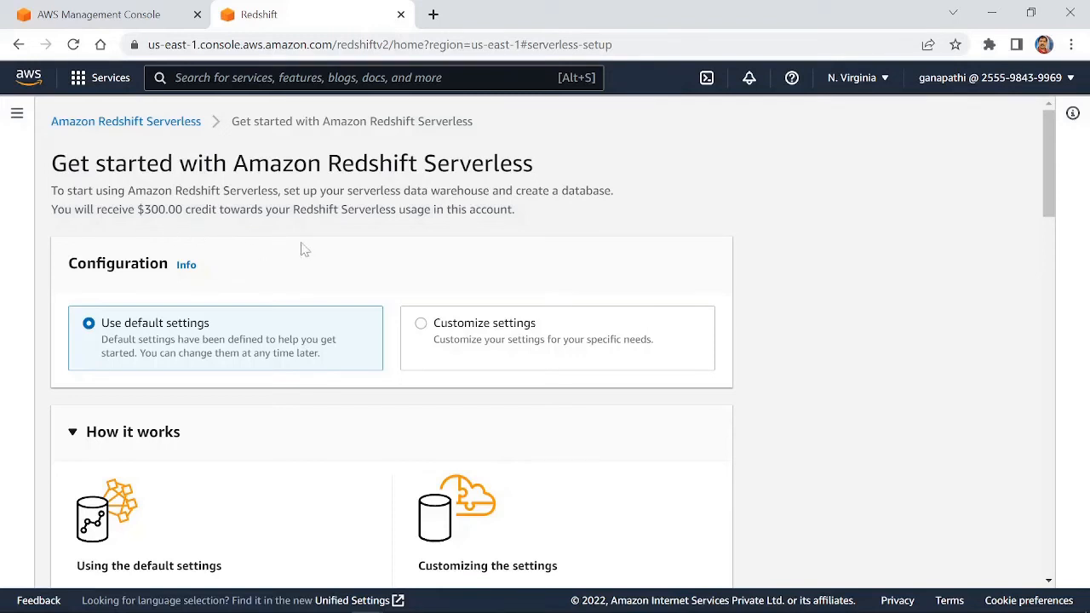
Step: Review the namespace, IAM role and encryption options under Customize settings, returning the configuration to Use default settings
{"action": "scroll", "coordinate": [302, 247], "scroll_direction": "down", "scroll_amount": 1}
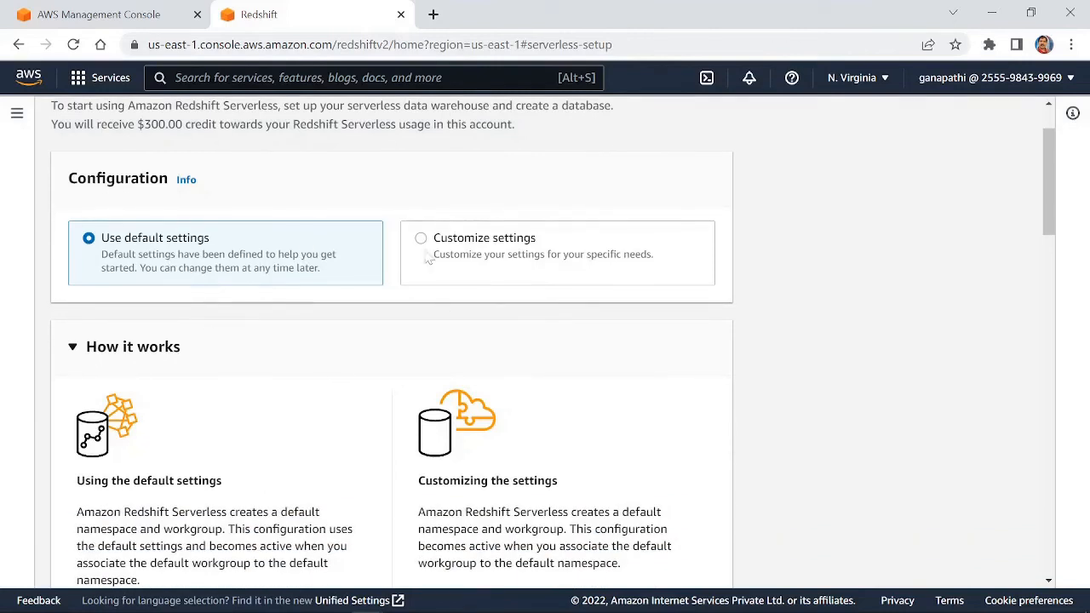
{"action": "left_click", "coordinate": [485, 248]}
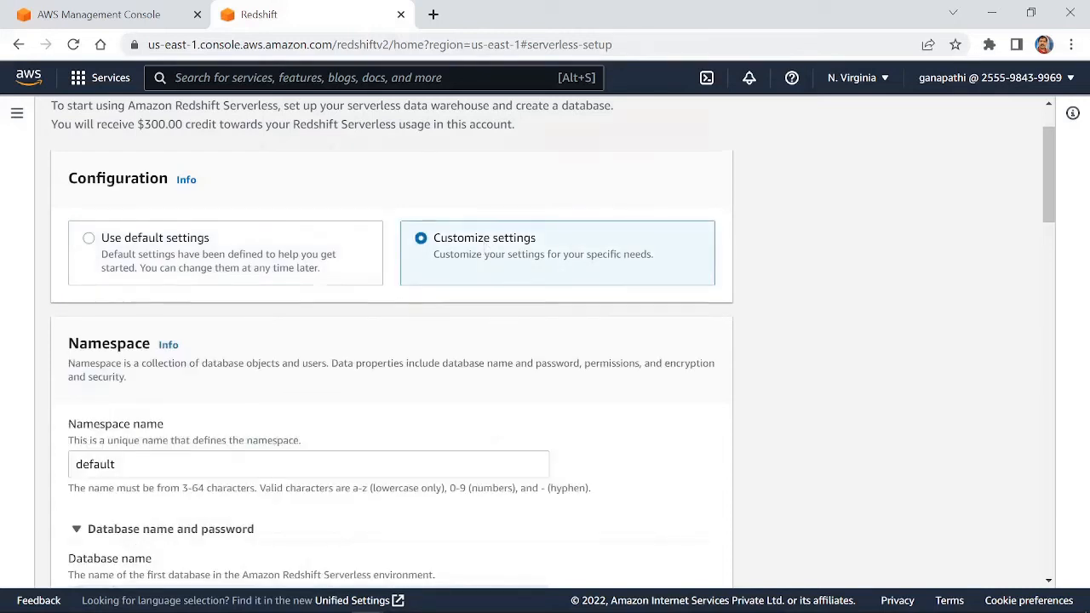
{"action": "scroll", "coordinate": [281, 436], "scroll_direction": "down", "scroll_amount": 3}
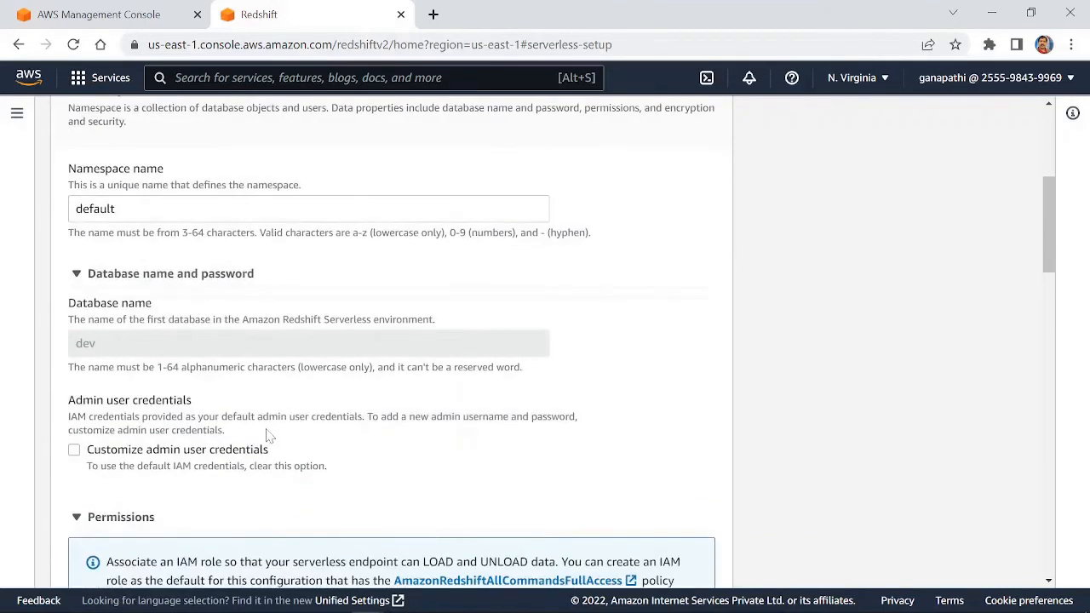
{"action": "scroll", "coordinate": [328, 414], "scroll_direction": "down", "scroll_amount": 5}
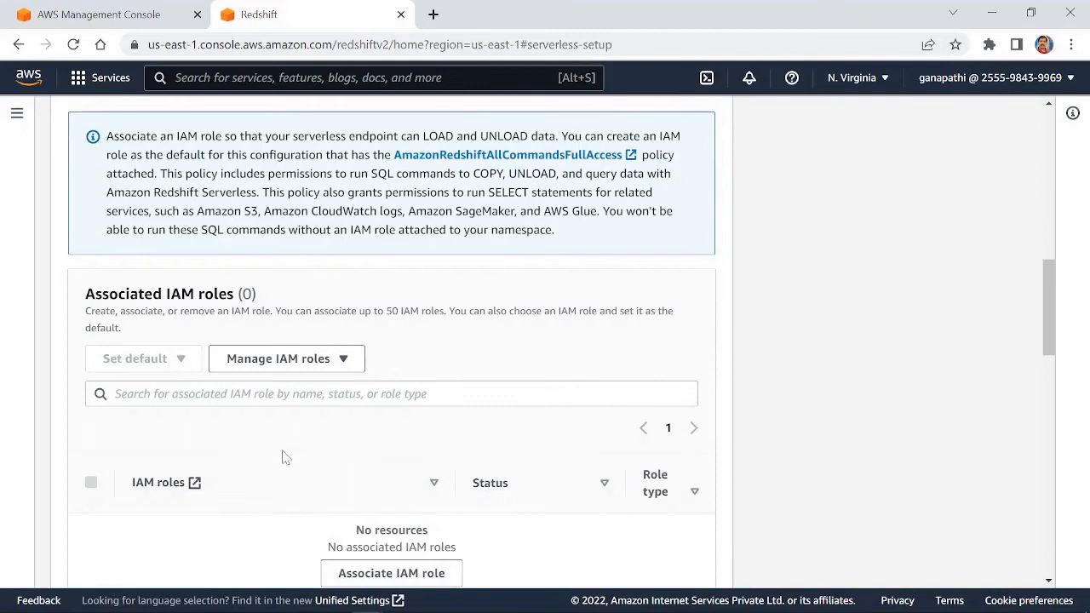
{"action": "scroll", "coordinate": [283, 457], "scroll_direction": "down", "scroll_amount": 2}
{"action": "scroll", "coordinate": [285, 458], "scroll_direction": "down", "scroll_amount": 2}
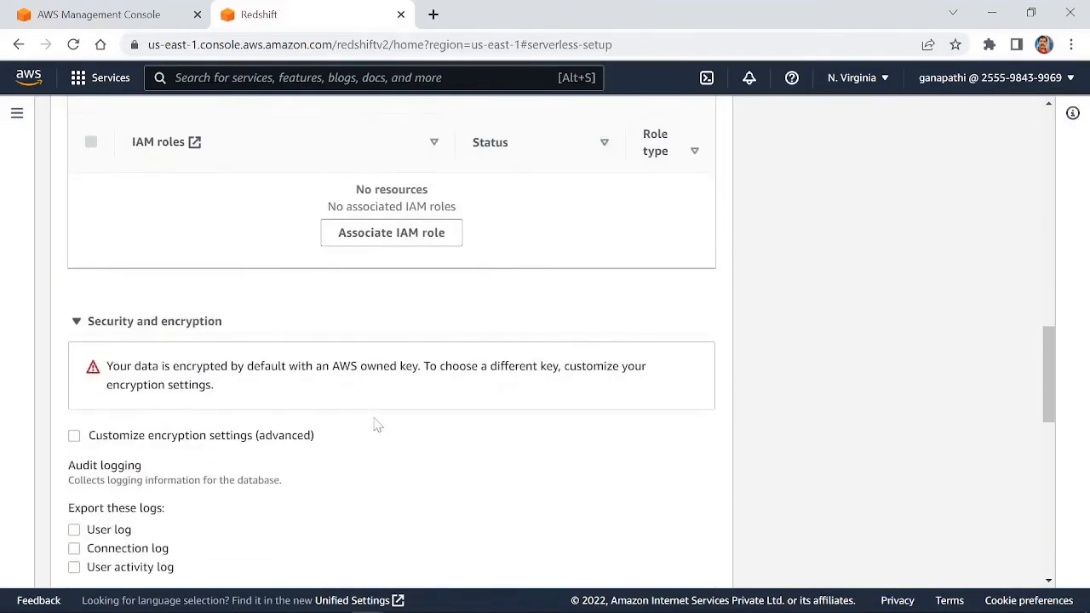
{"action": "scroll", "coordinate": [377, 424], "scroll_direction": "down", "scroll_amount": 1}
{"action": "scroll", "coordinate": [377, 425], "scroll_direction": "up", "scroll_amount": 14}
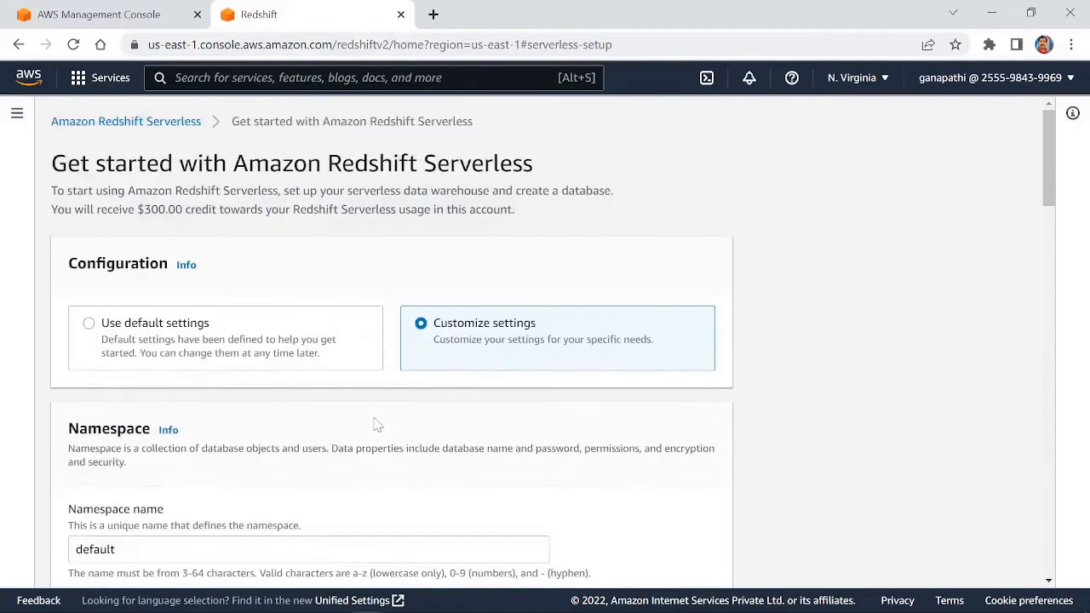
{"action": "left_click", "coordinate": [110, 333]}
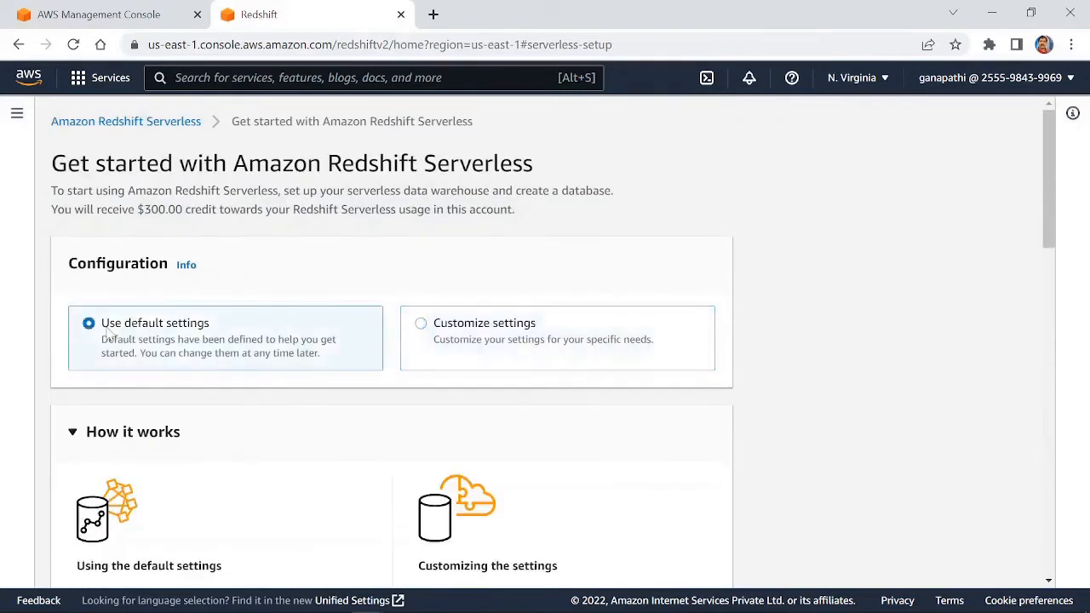
Step: Review the default configuration's How it works, namespace, database and permissions sections down to the associated IAM roles
{"action": "scroll", "coordinate": [290, 423], "scroll_direction": "down", "scroll_amount": 2}
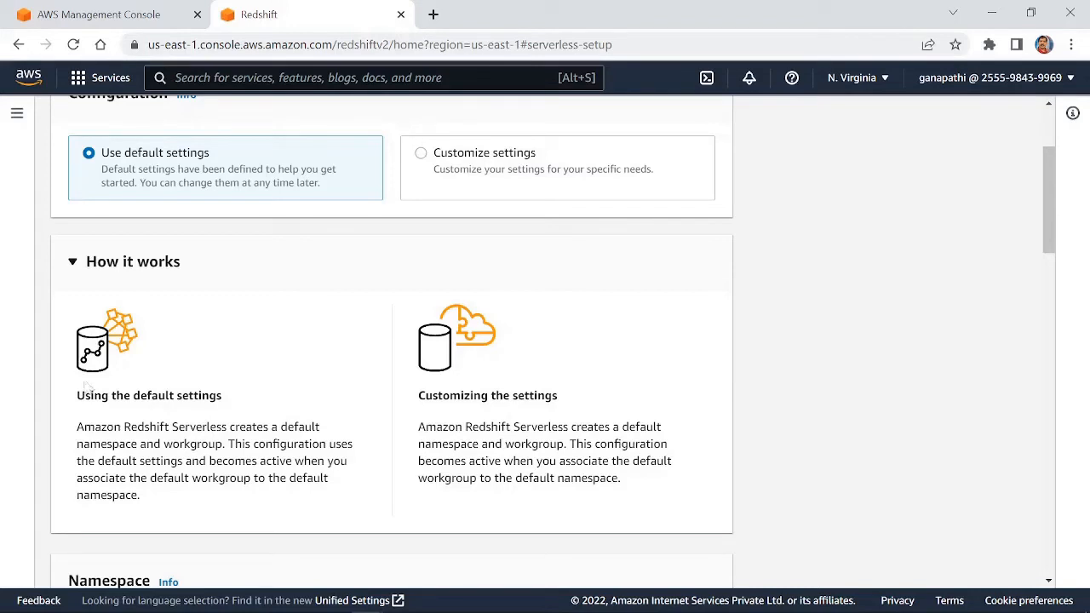
{"action": "scroll", "coordinate": [123, 359], "scroll_direction": "down", "scroll_amount": 1}
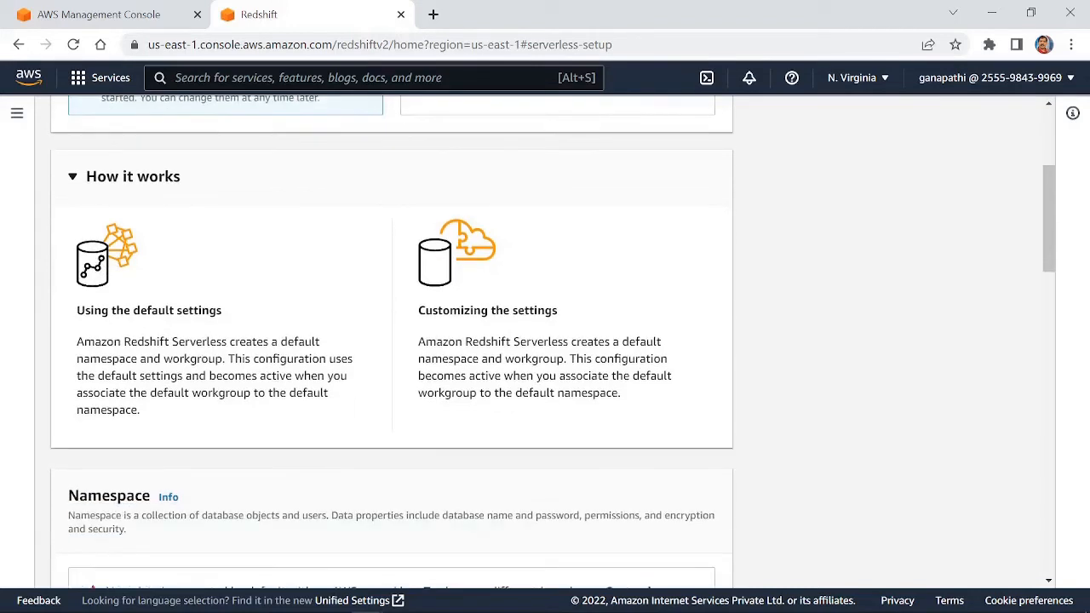
{"action": "scroll", "coordinate": [122, 352], "scroll_direction": "up", "scroll_amount": 1}
{"action": "scroll", "coordinate": [193, 340], "scroll_direction": "down", "scroll_amount": 3}
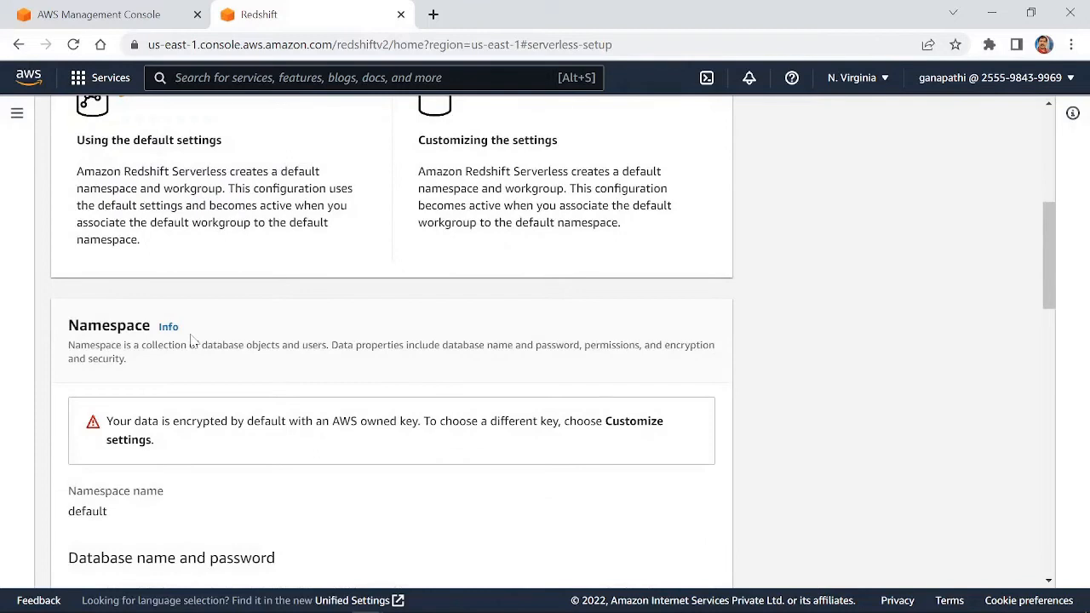
{"action": "scroll", "coordinate": [193, 340], "scroll_direction": "down", "scroll_amount": 2}
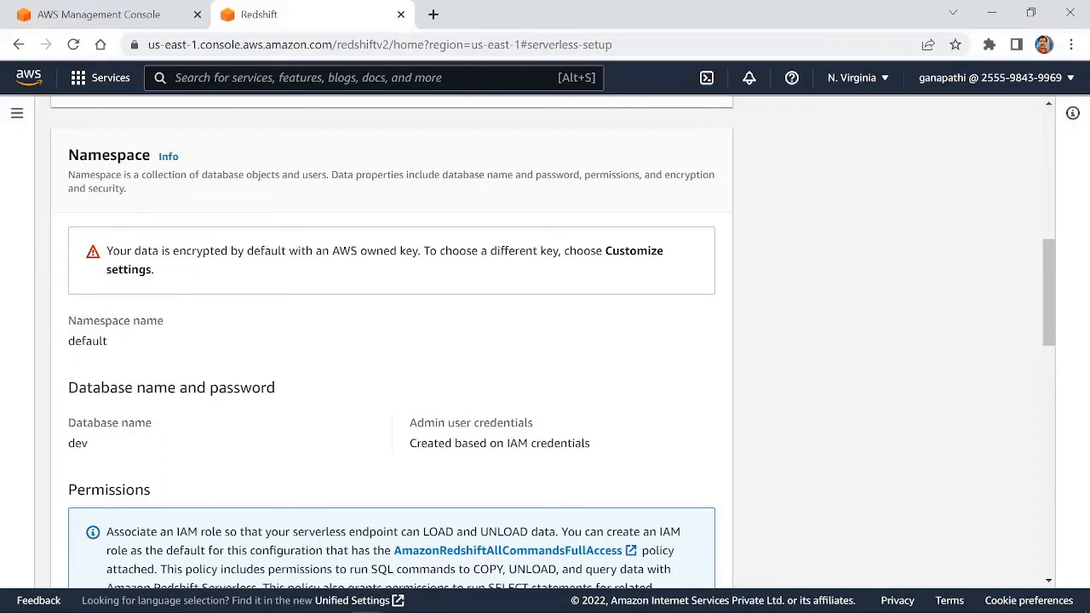
{"action": "scroll", "coordinate": [175, 354], "scroll_direction": "down", "scroll_amount": 1}
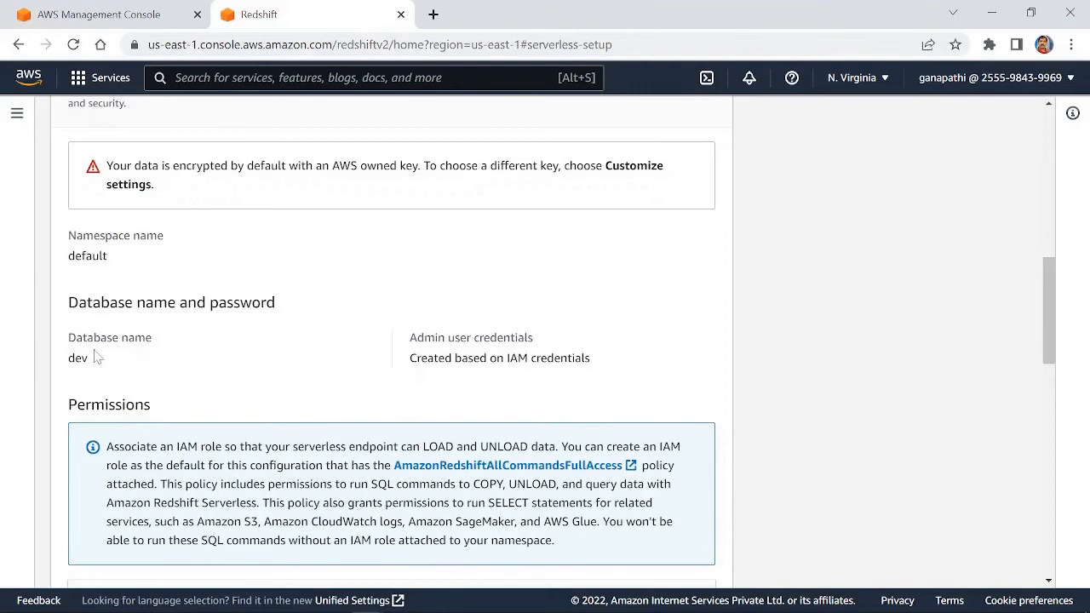
{"action": "scroll", "coordinate": [231, 344], "scroll_direction": "down", "scroll_amount": 1}
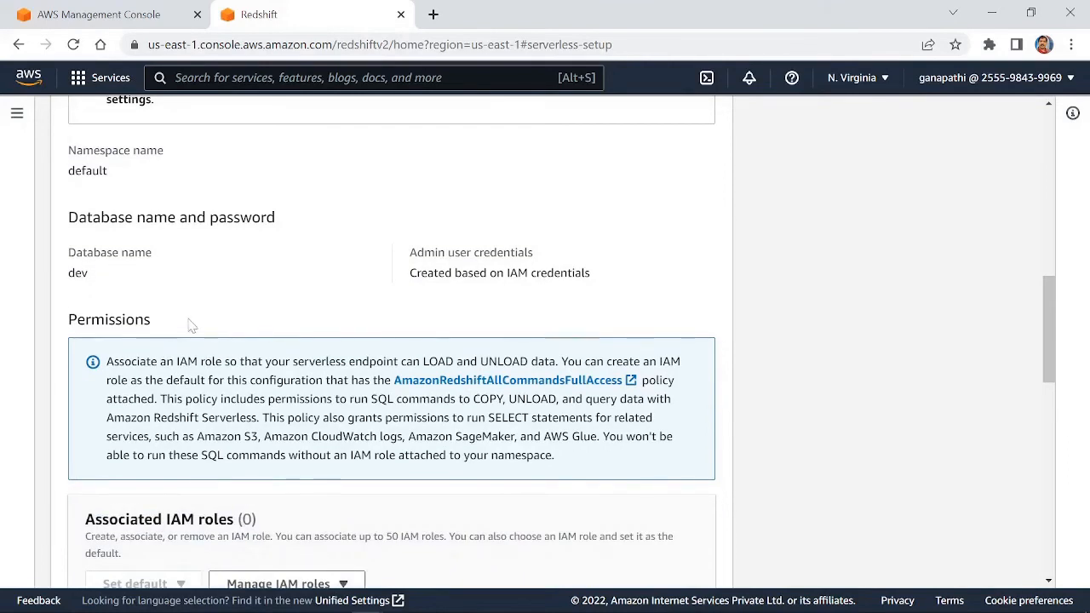
{"action": "scroll", "coordinate": [205, 315], "scroll_direction": "down", "scroll_amount": 1}
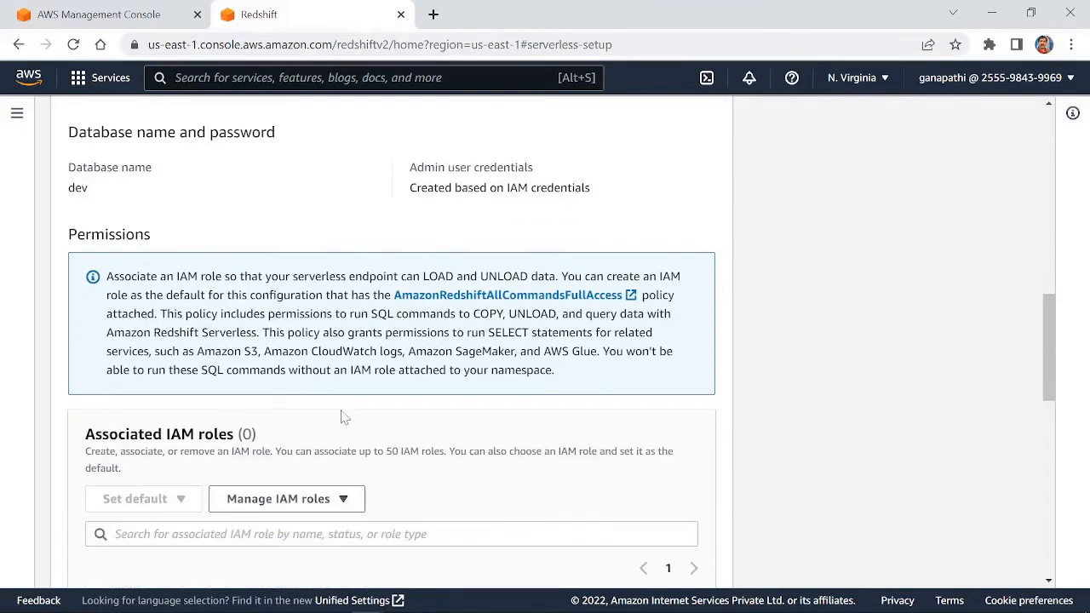
{"action": "scroll", "coordinate": [342, 416], "scroll_direction": "down", "scroll_amount": 2}
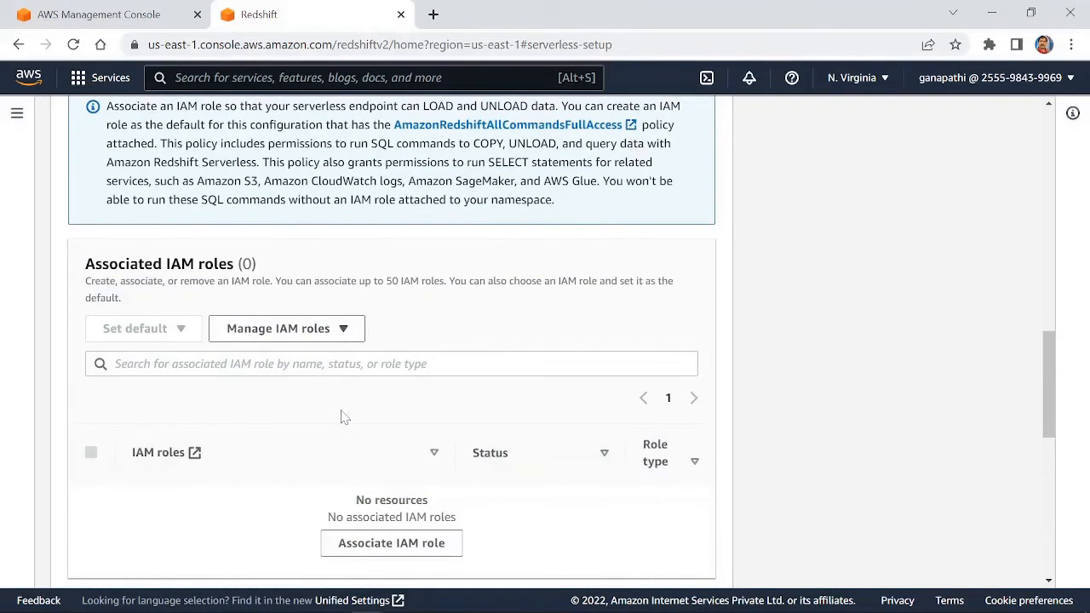
{"action": "scroll", "coordinate": [331, 416], "scroll_direction": "down", "scroll_amount": 1}
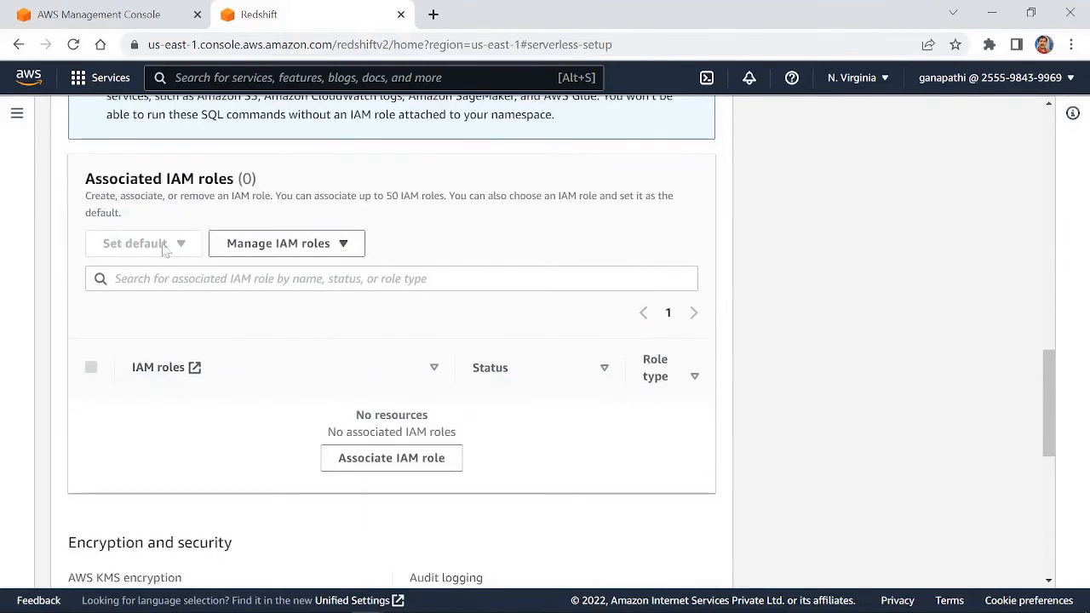
Step: Create a default IAM role for the namespace with access to any S3 bucket
{"action": "left_click", "coordinate": [343, 248]}
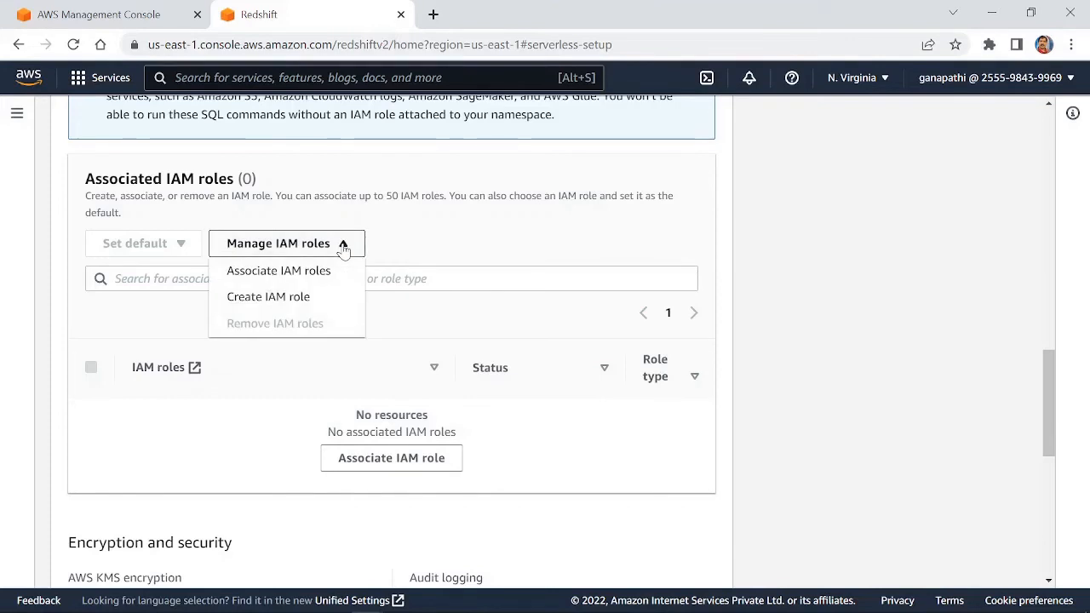
{"action": "left_click", "coordinate": [257, 300]}
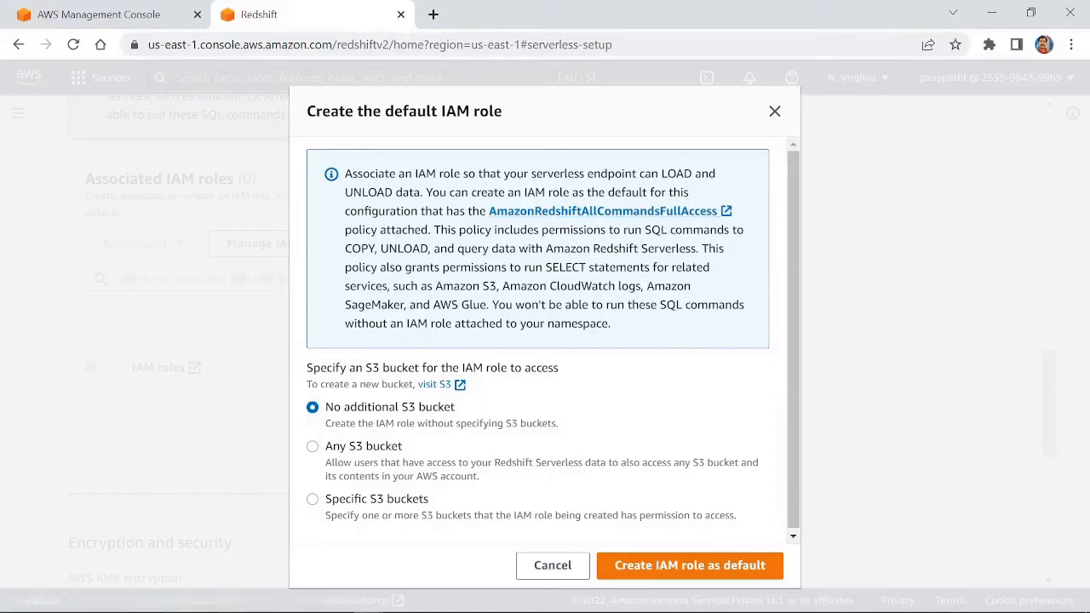
{"action": "left_click", "coordinate": [315, 451]}
{"action": "scroll", "coordinate": [507, 444], "scroll_direction": "down", "scroll_amount": 1}
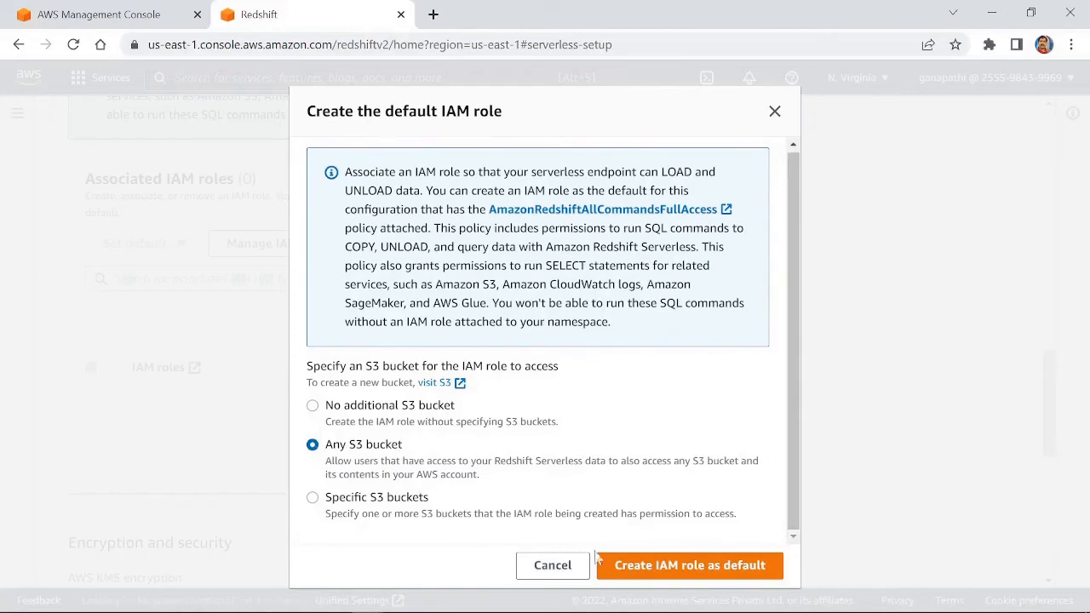
{"action": "left_click", "coordinate": [676, 567]}
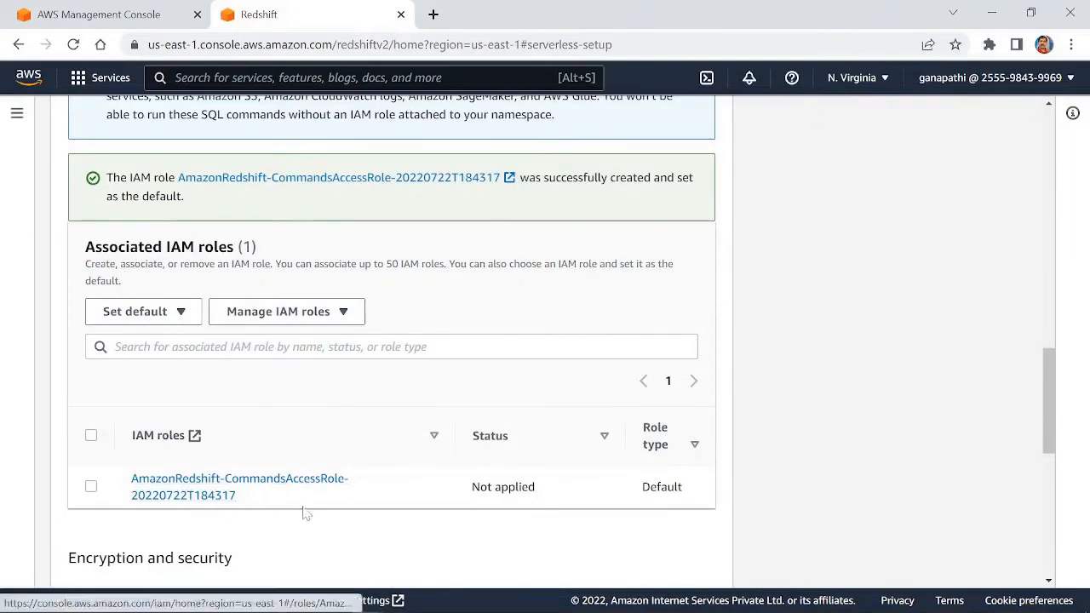
Step: Select the newly created default role in the associated IAM roles list
{"action": "scroll", "coordinate": [419, 524], "scroll_direction": "down", "scroll_amount": 1}
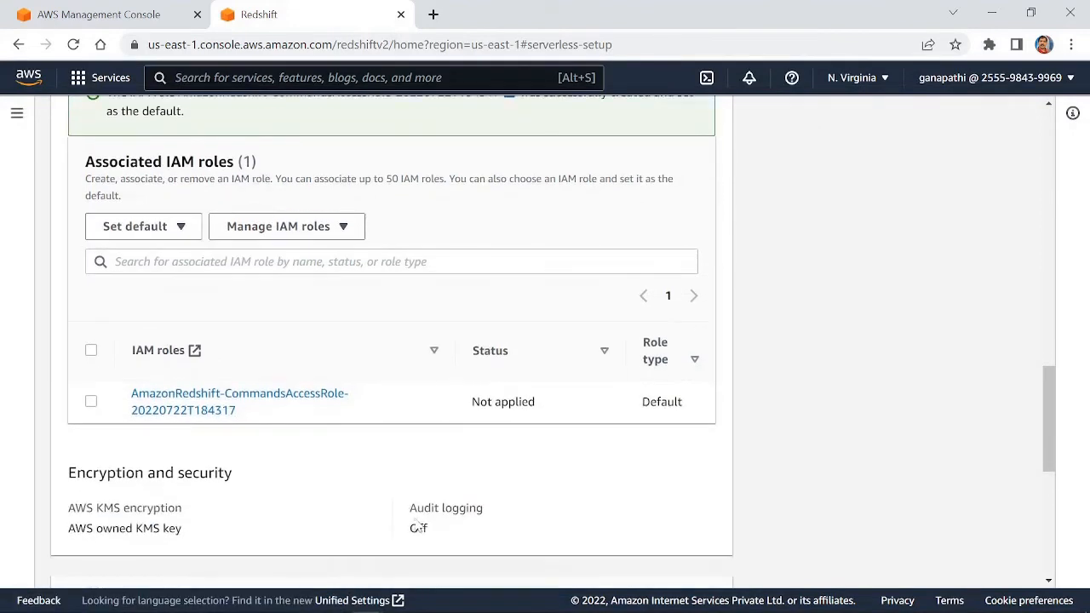
{"action": "scroll", "coordinate": [601, 432], "scroll_direction": "down", "scroll_amount": 1}
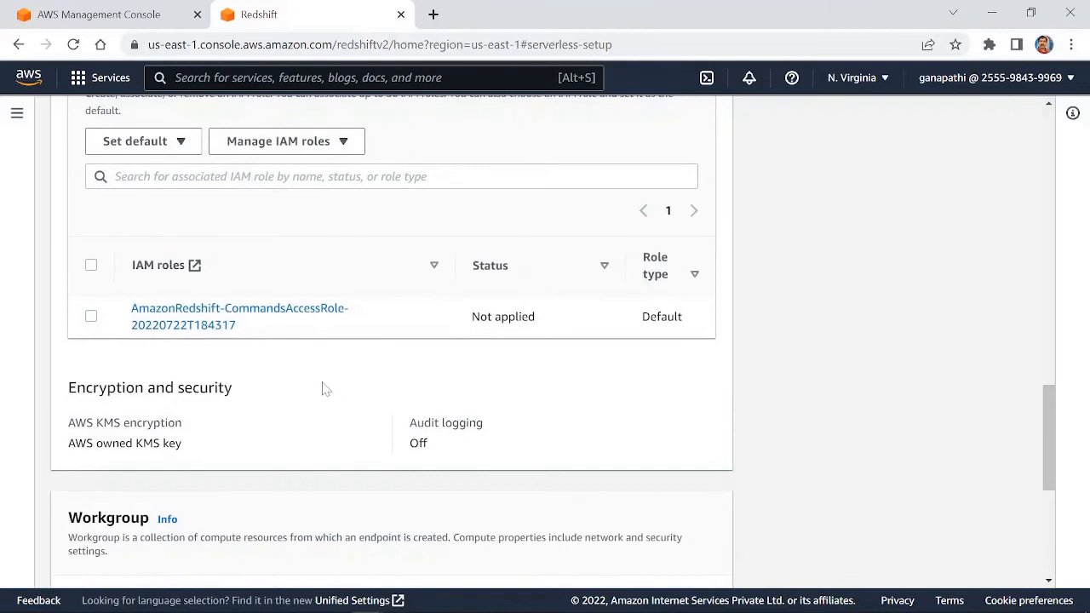
{"action": "left_click", "coordinate": [91, 316]}
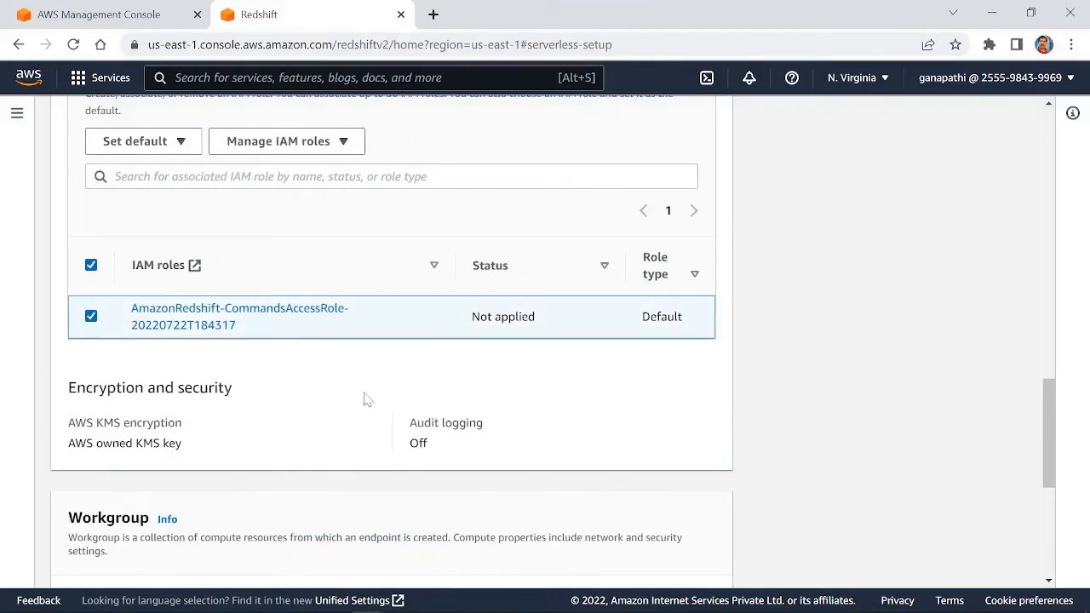
Step: Check the default workgroup's network and security settings and save the Redshift Serverless configuration
{"action": "scroll", "coordinate": [312, 396], "scroll_direction": "down", "scroll_amount": 2}
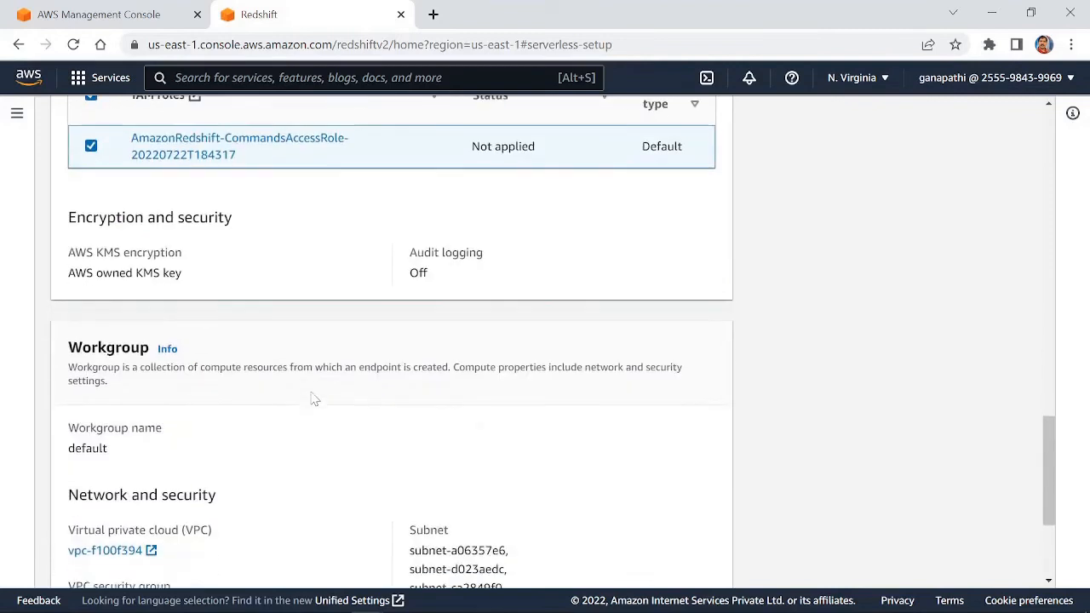
{"action": "scroll", "coordinate": [286, 390], "scroll_direction": "down", "scroll_amount": 1}
{"action": "scroll", "coordinate": [287, 389], "scroll_direction": "down", "scroll_amount": 1}
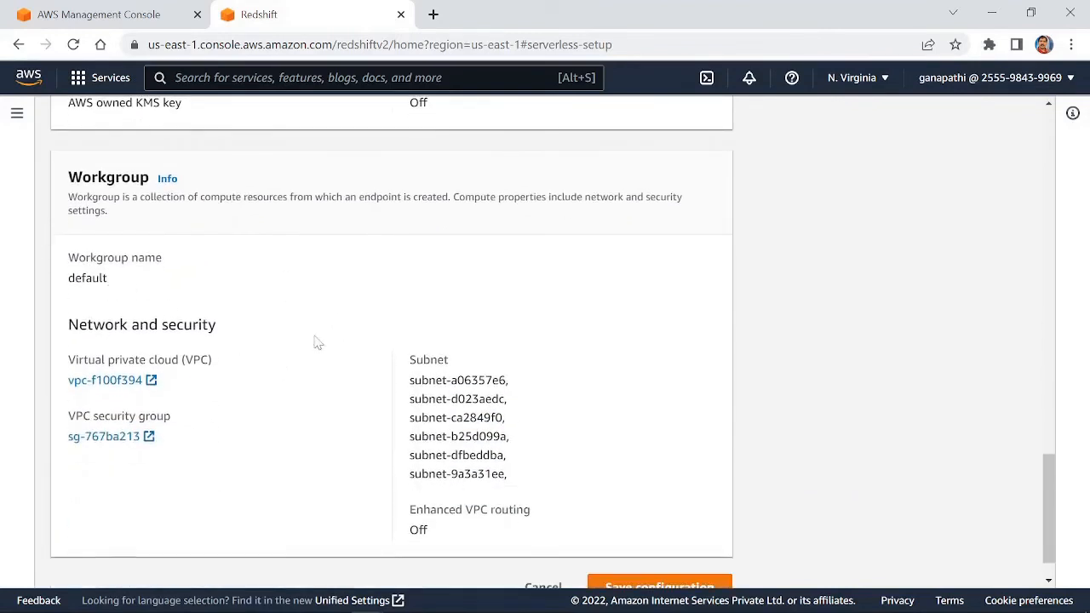
{"action": "scroll", "coordinate": [316, 341], "scroll_direction": "down", "scroll_amount": 1}
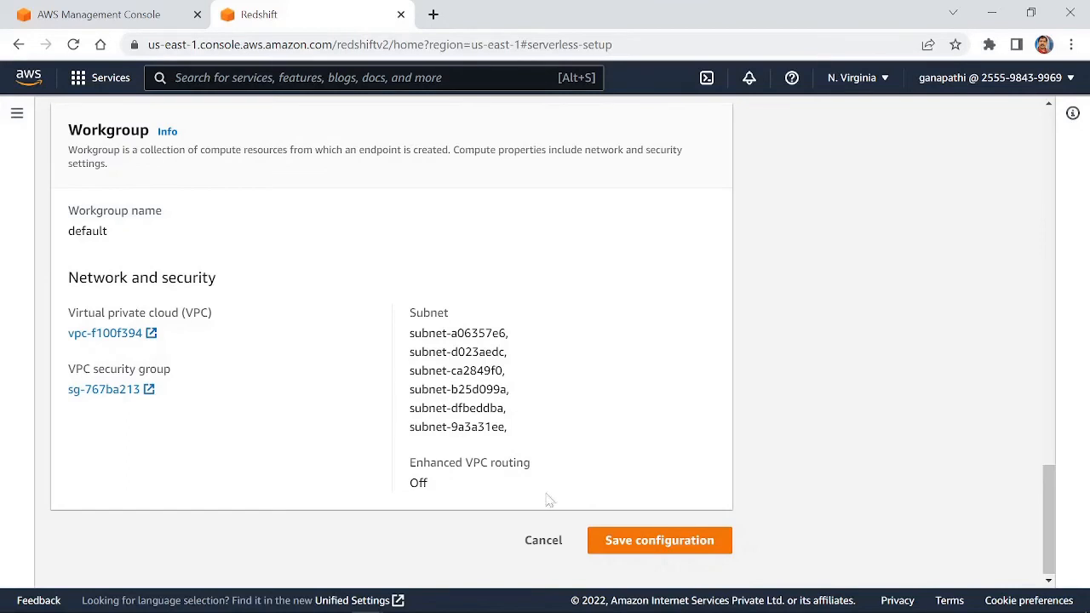
{"action": "left_click", "coordinate": [661, 550]}
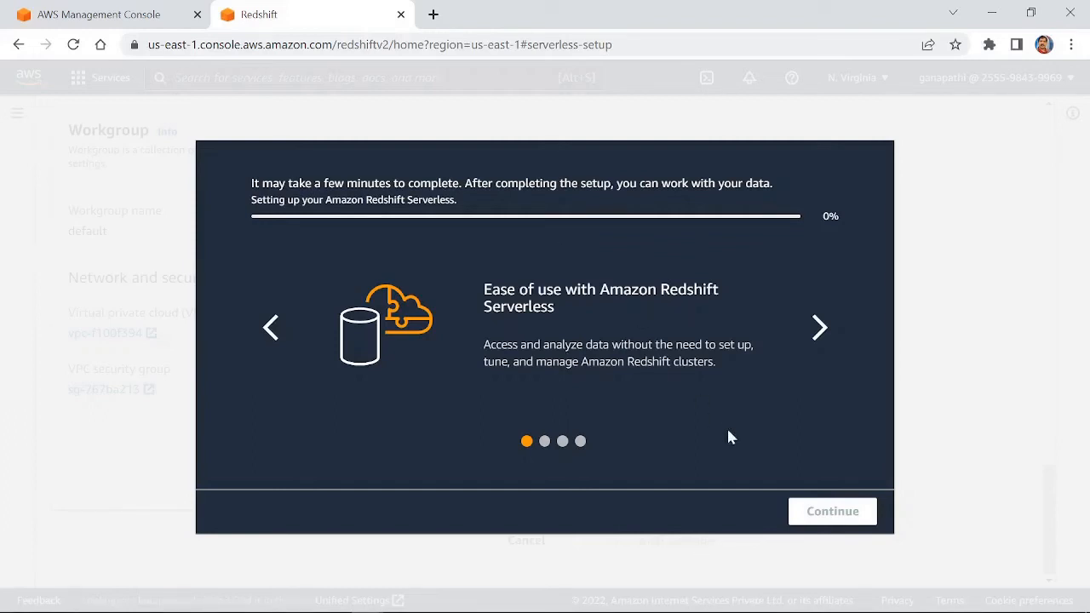
Step: Page through the four Redshift Serverless feature slides while setup completes, and continue to the Serverless dashboard
{"action": "left_click", "coordinate": [545, 441]}
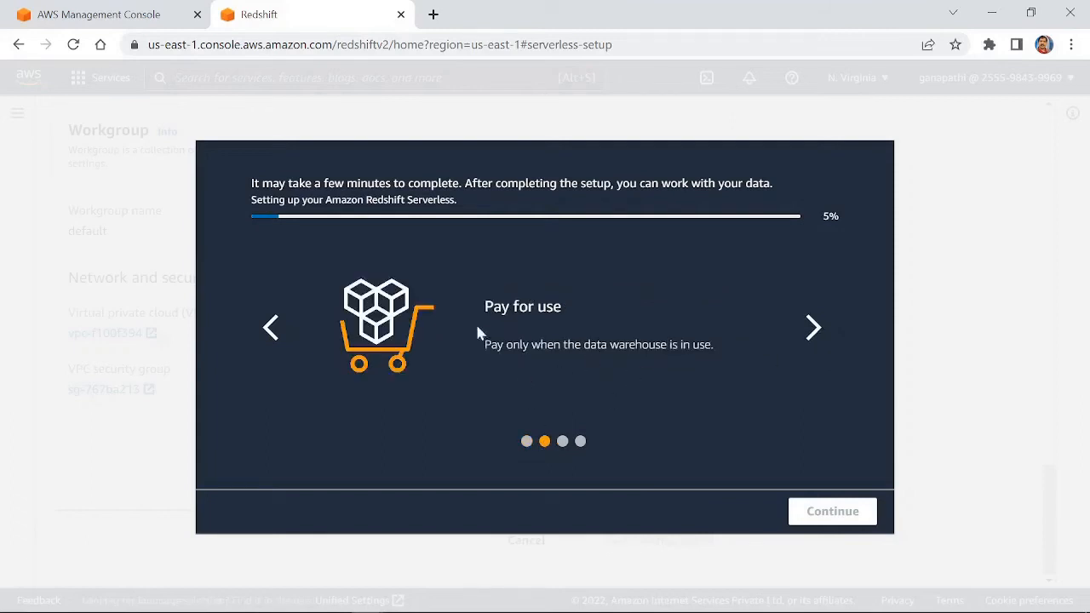
{"action": "left_click", "coordinate": [563, 442]}
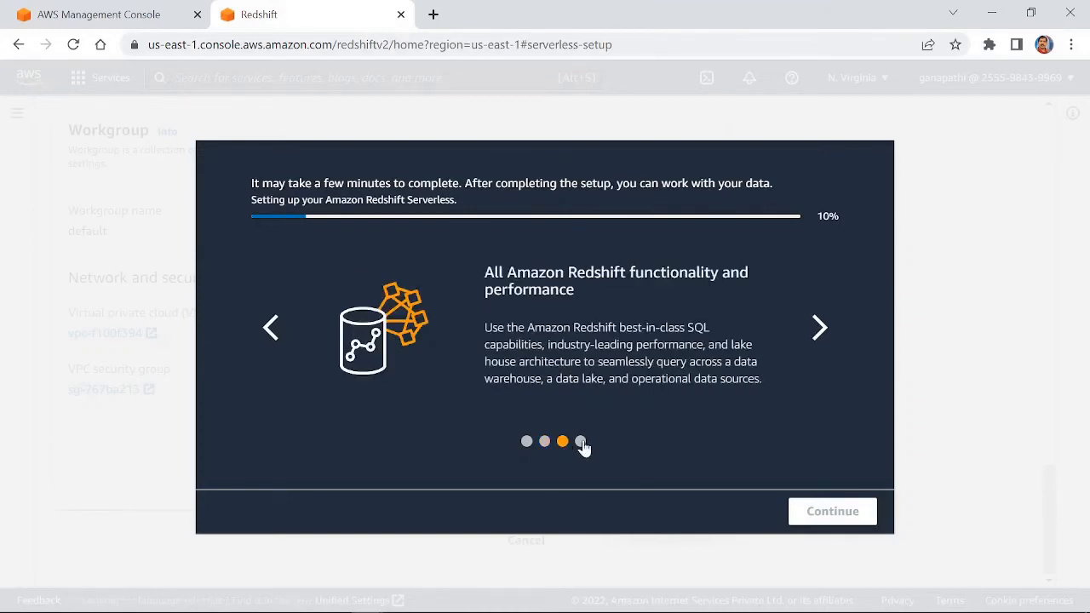
{"action": "left_click", "coordinate": [581, 442]}
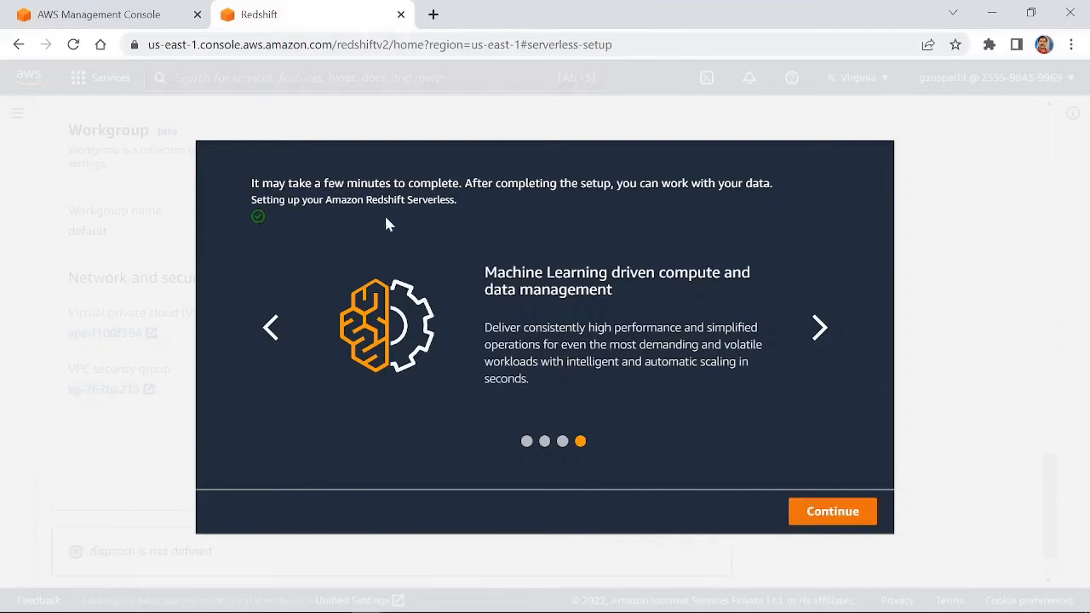
{"action": "left_click", "coordinate": [824, 516]}
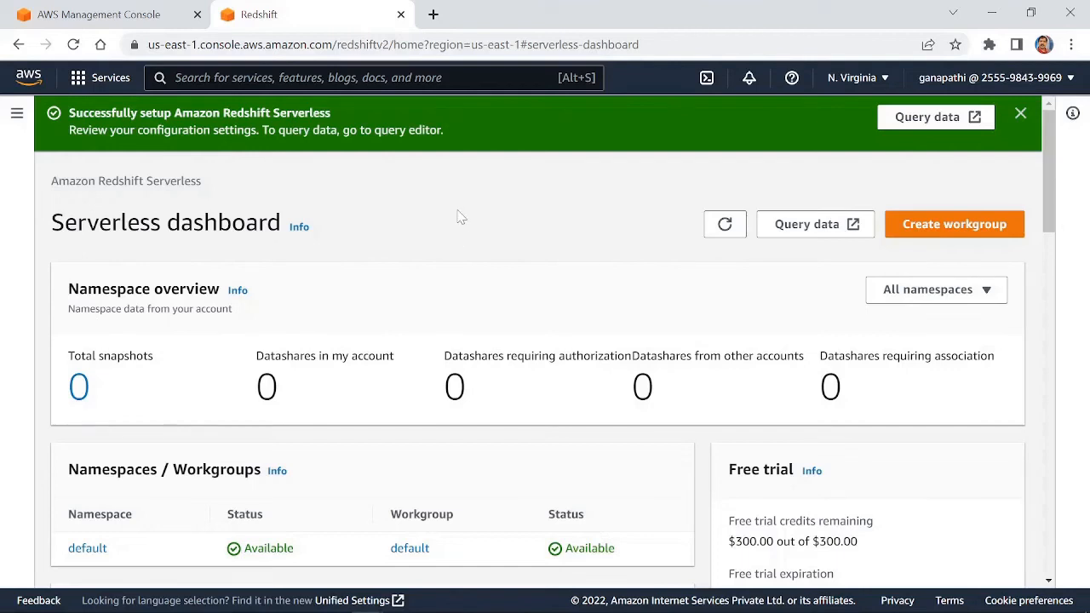
Step: Review the Serverless dashboard's namespace overview, namespaces and workgroups, free trial, alarms, queries metrics and RPU capacity sections
{"action": "scroll", "coordinate": [457, 214], "scroll_direction": "down", "scroll_amount": 1}
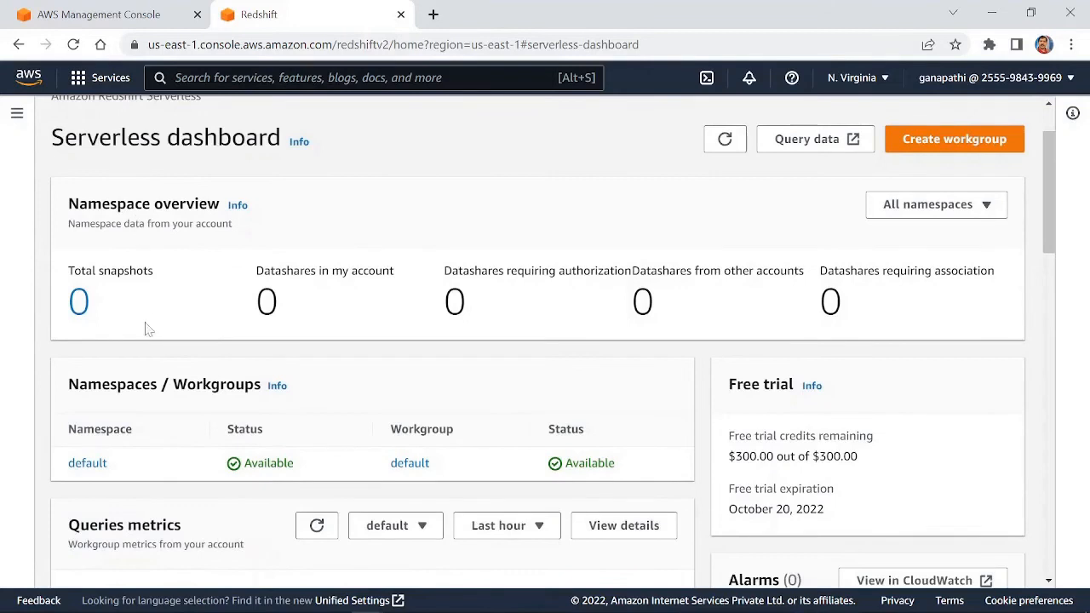
{"action": "scroll", "coordinate": [168, 358], "scroll_direction": "down", "scroll_amount": 1}
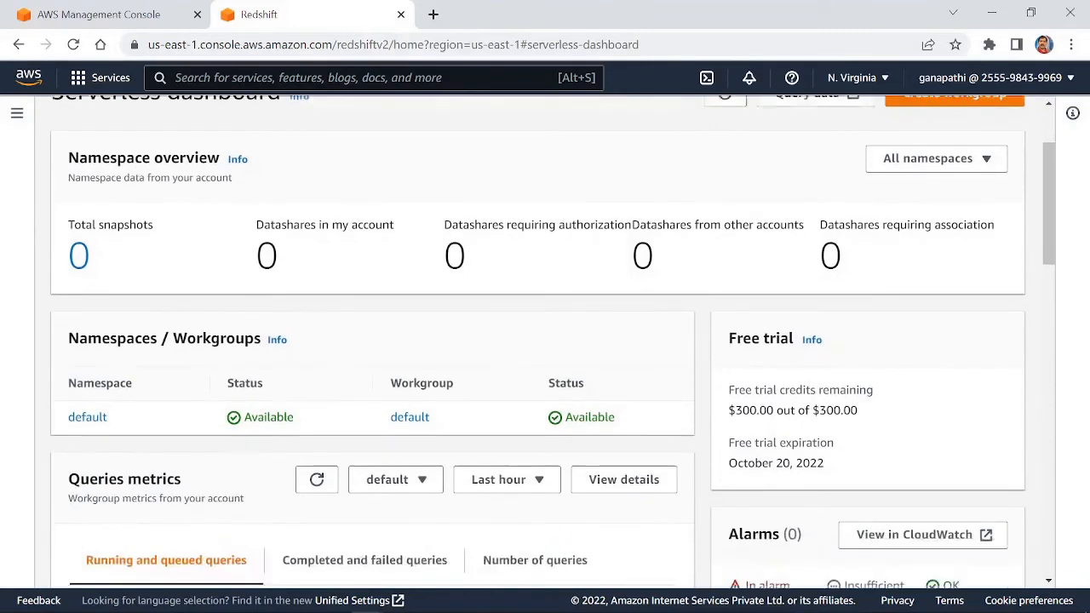
{"action": "scroll", "coordinate": [162, 340], "scroll_direction": "down", "scroll_amount": 1}
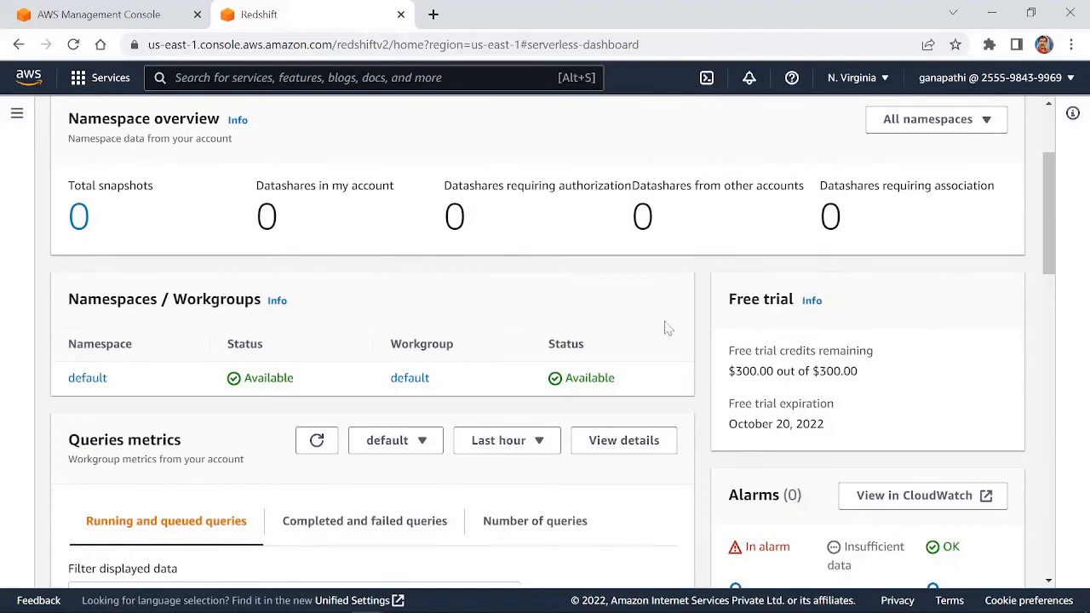
{"action": "scroll", "coordinate": [669, 328], "scroll_direction": "down", "scroll_amount": 1}
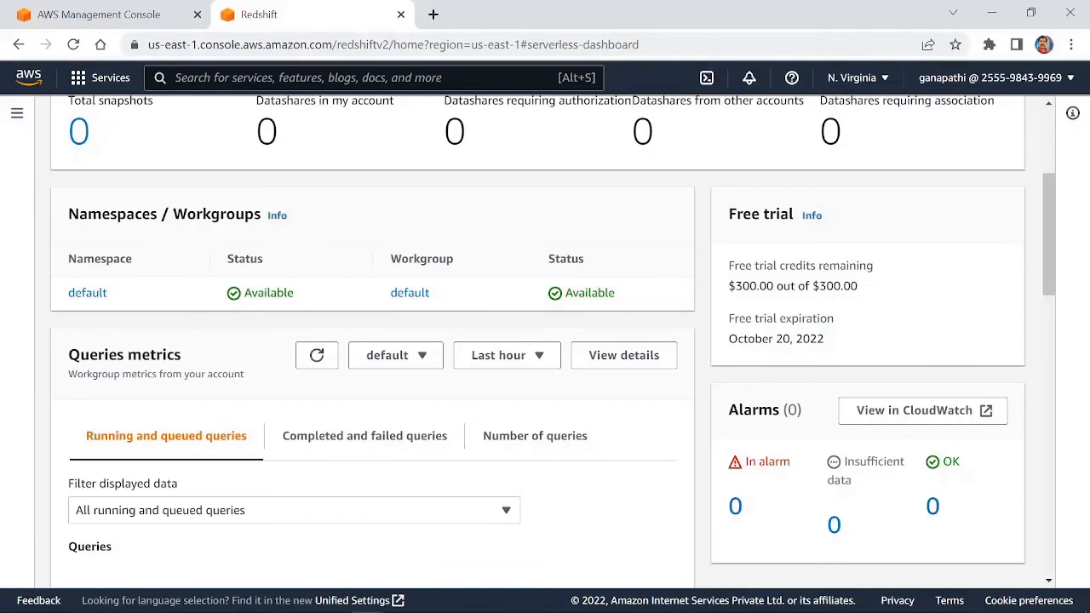
{"action": "scroll", "coordinate": [800, 345], "scroll_direction": "down", "scroll_amount": 1}
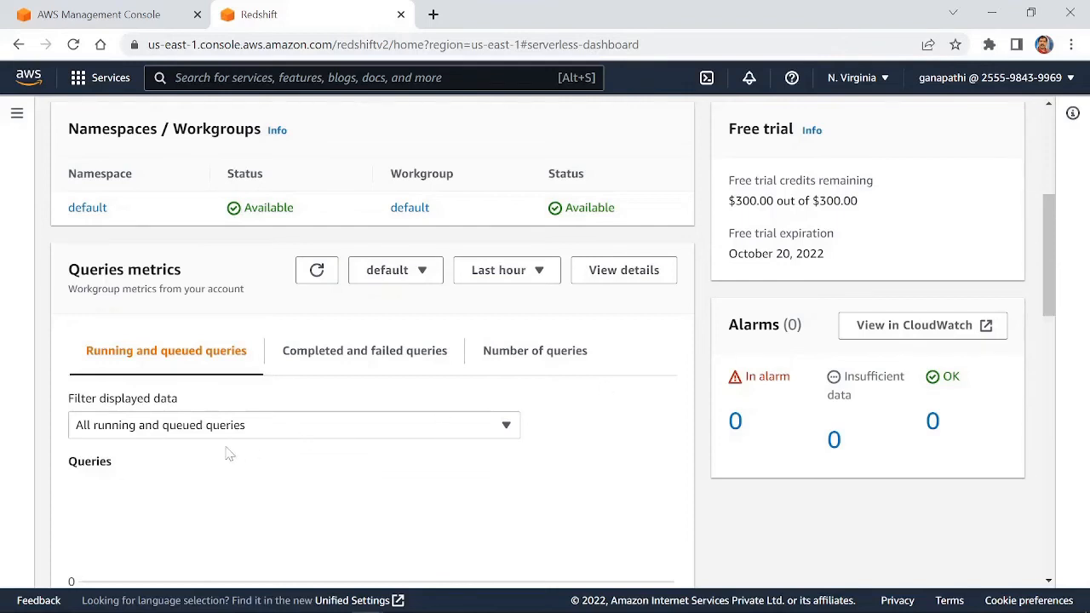
{"action": "scroll", "coordinate": [228, 453], "scroll_direction": "down", "scroll_amount": 1}
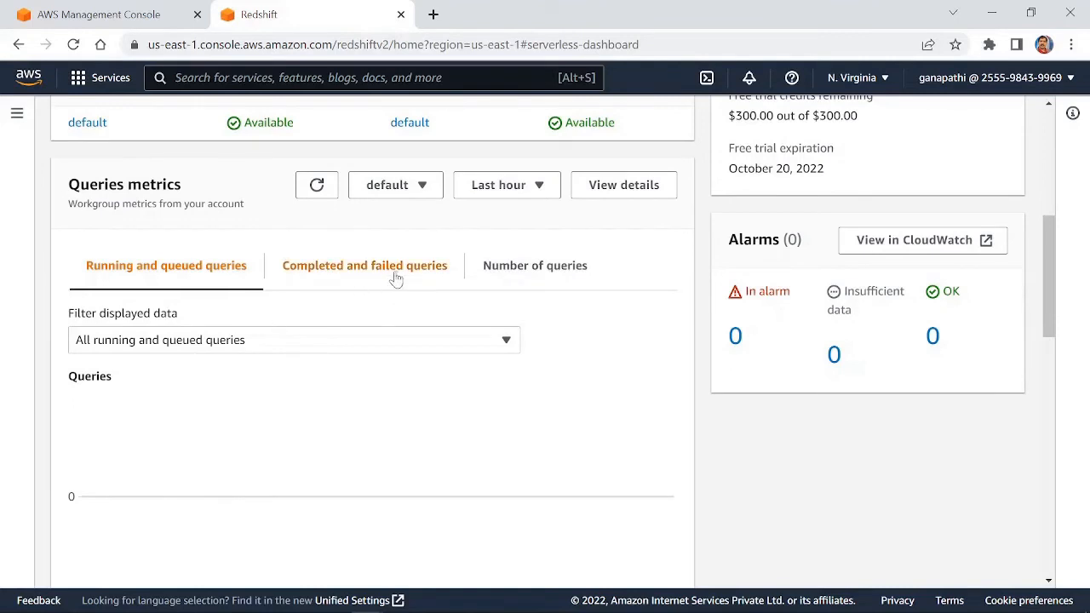
{"action": "scroll", "coordinate": [294, 423], "scroll_direction": "down", "scroll_amount": 2}
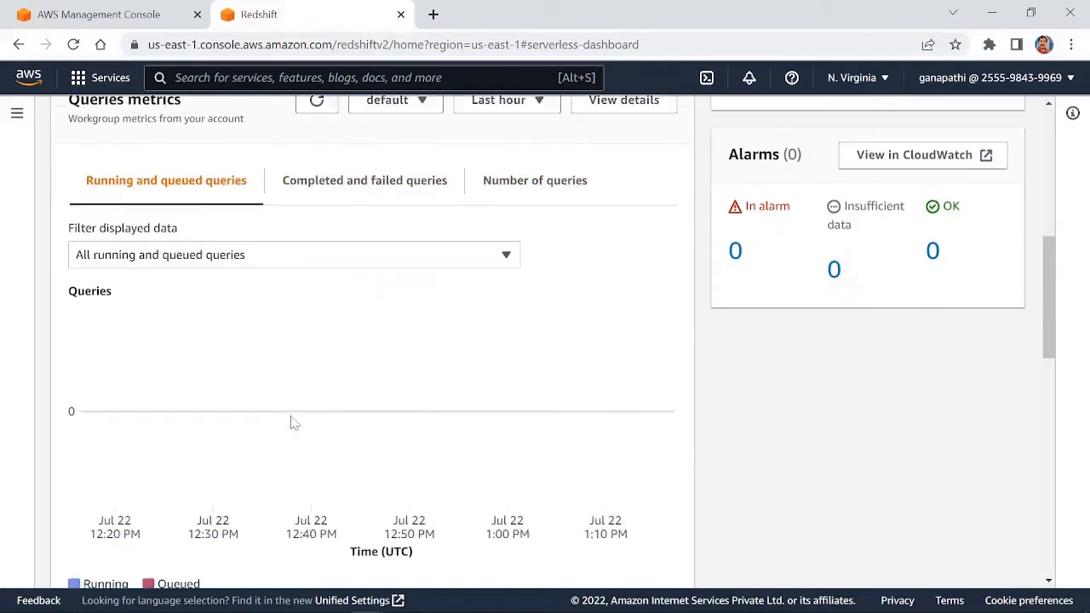
{"action": "scroll", "coordinate": [294, 422], "scroll_direction": "down", "scroll_amount": 1}
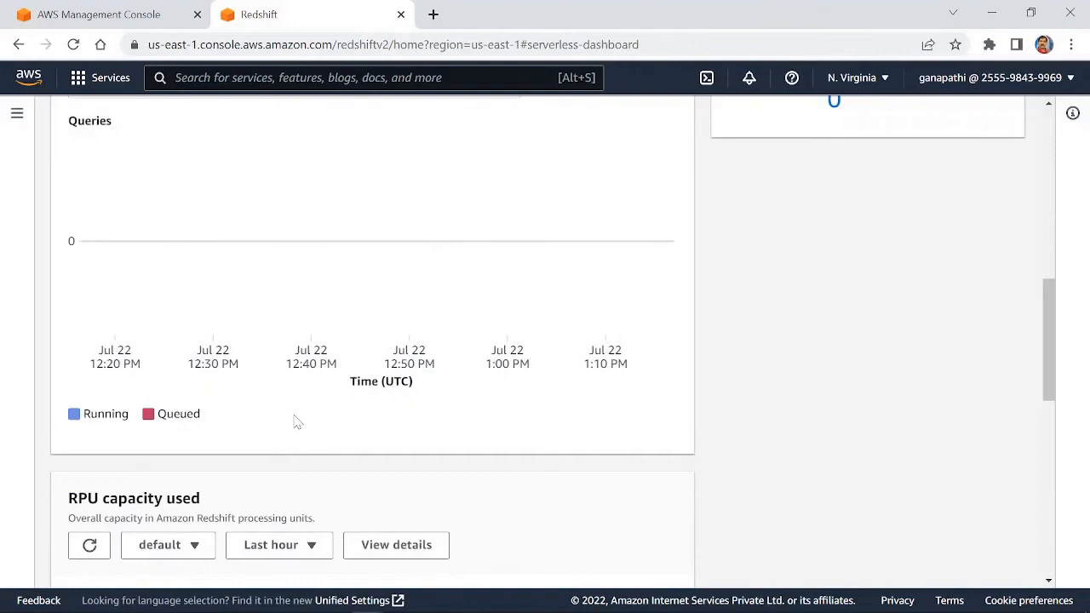
{"action": "scroll", "coordinate": [255, 391], "scroll_direction": "down", "scroll_amount": 2}
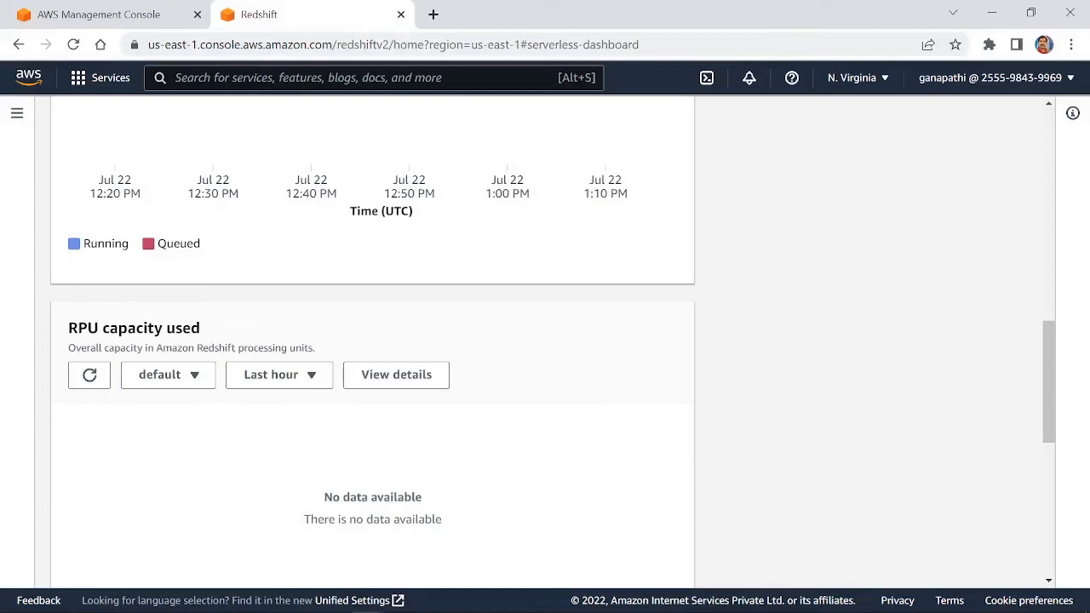
{"action": "scroll", "coordinate": [183, 414], "scroll_direction": "up", "scroll_amount": 8}
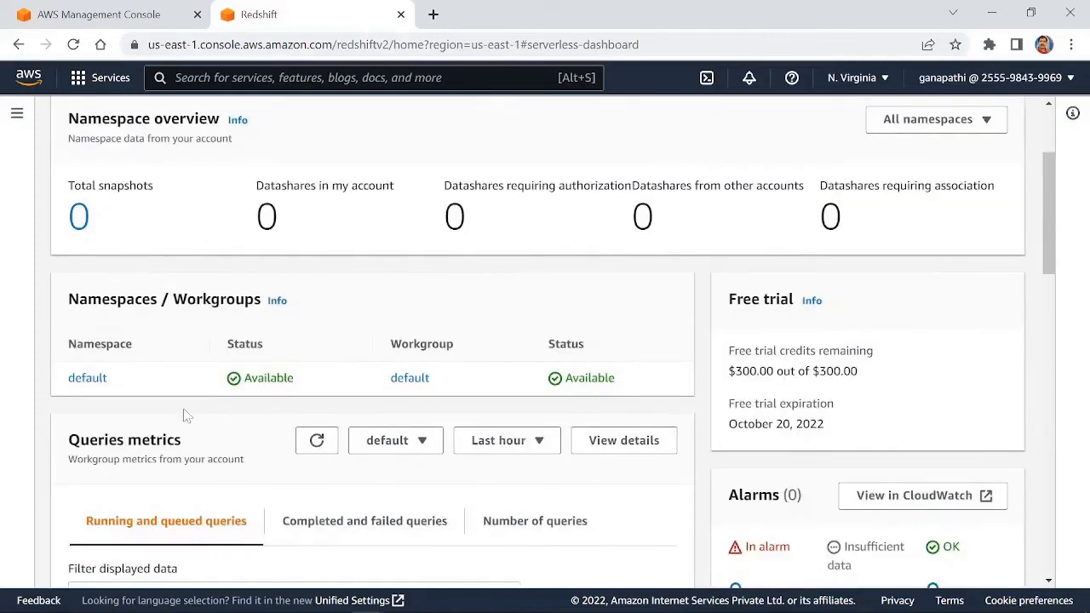
Step: Open the default namespace and review its general information, associated workgroup and available workgroup actions
{"action": "left_click", "coordinate": [88, 378]}
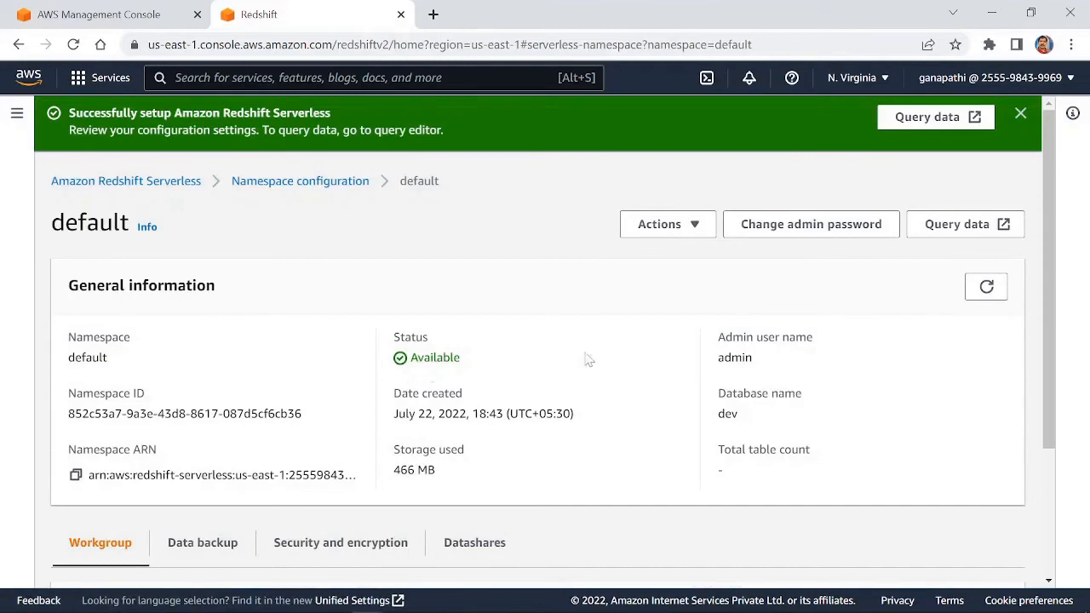
{"action": "scroll", "coordinate": [610, 361], "scroll_direction": "down", "scroll_amount": 1}
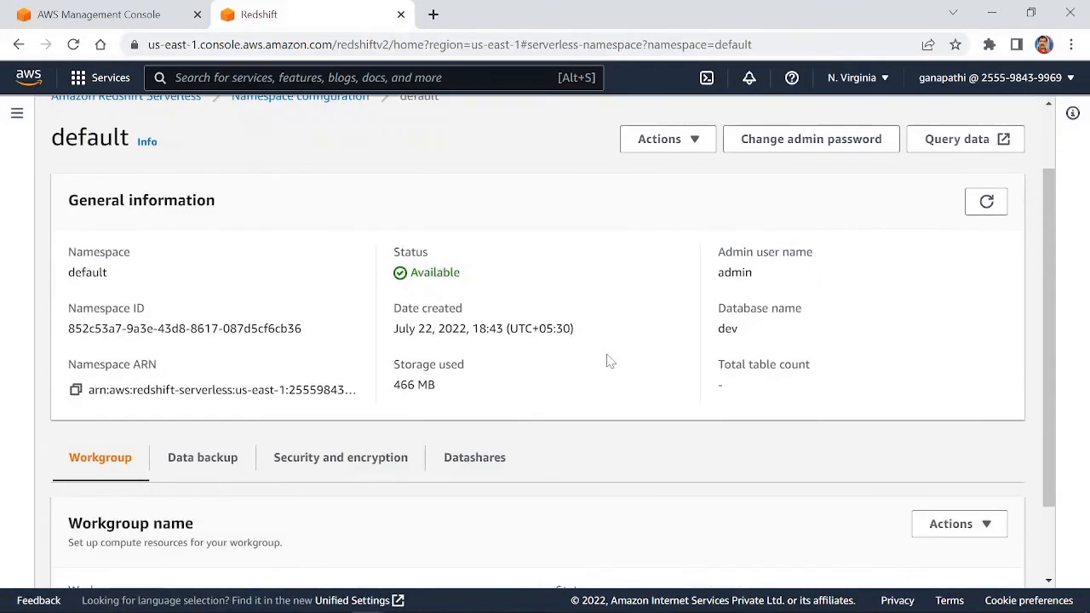
{"action": "scroll", "coordinate": [610, 361], "scroll_direction": "down", "scroll_amount": 1}
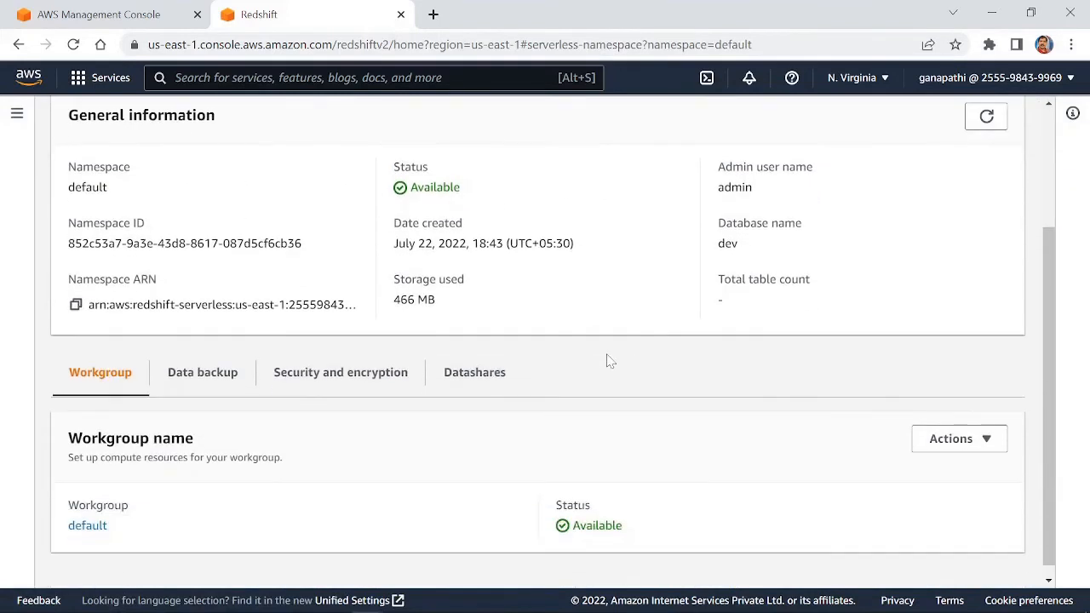
{"action": "scroll", "coordinate": [609, 361], "scroll_direction": "down", "scroll_amount": 1}
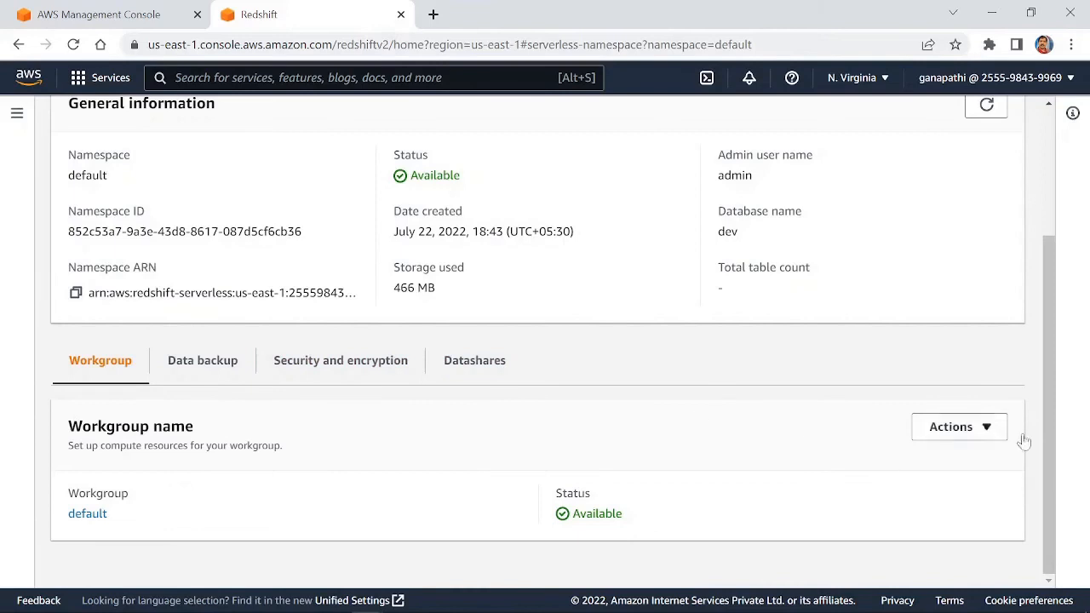
{"action": "left_click", "coordinate": [992, 433]}
{"action": "left_click", "coordinate": [569, 421]}
Step: Open the default workgroup, dismiss the namespace association notice, and review its general information, network and security, and Redshift-managed VPC endpoints
{"action": "left_click", "coordinate": [87, 514]}
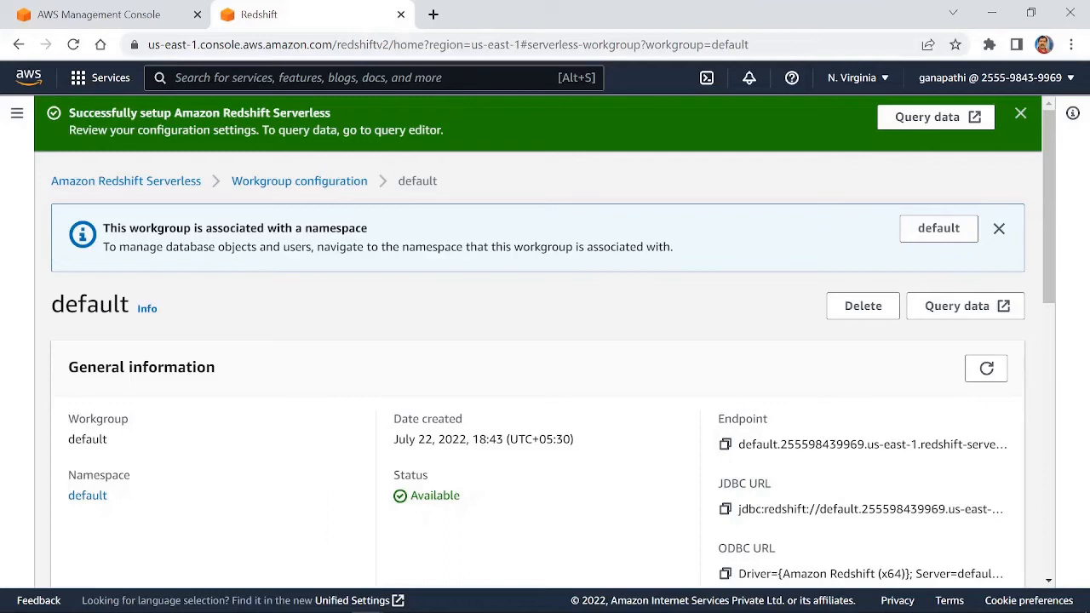
{"action": "left_click", "coordinate": [999, 229]}
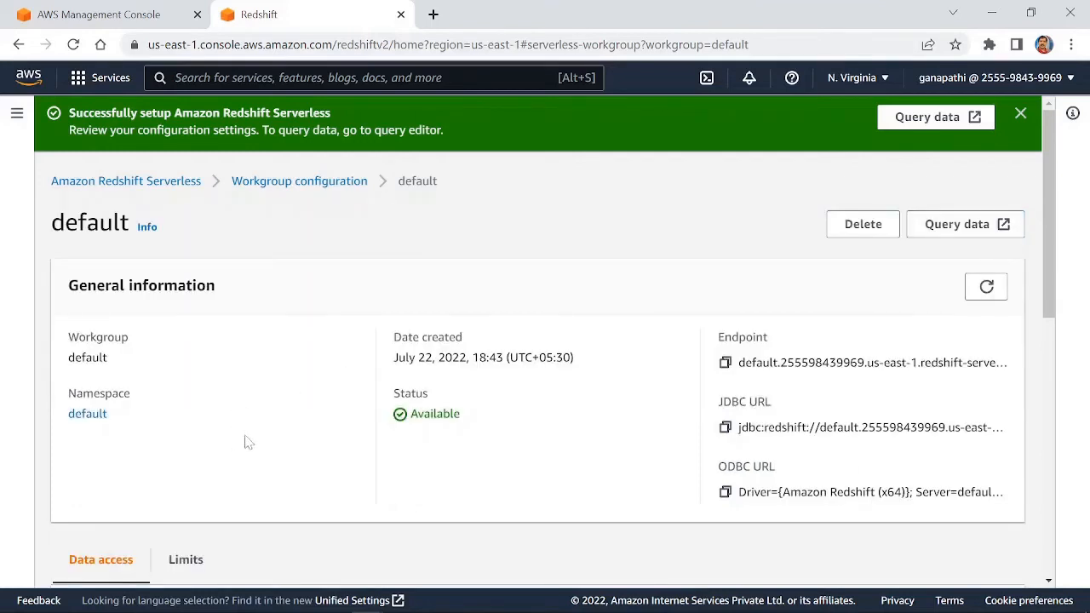
{"action": "scroll", "coordinate": [247, 442], "scroll_direction": "down", "scroll_amount": 1}
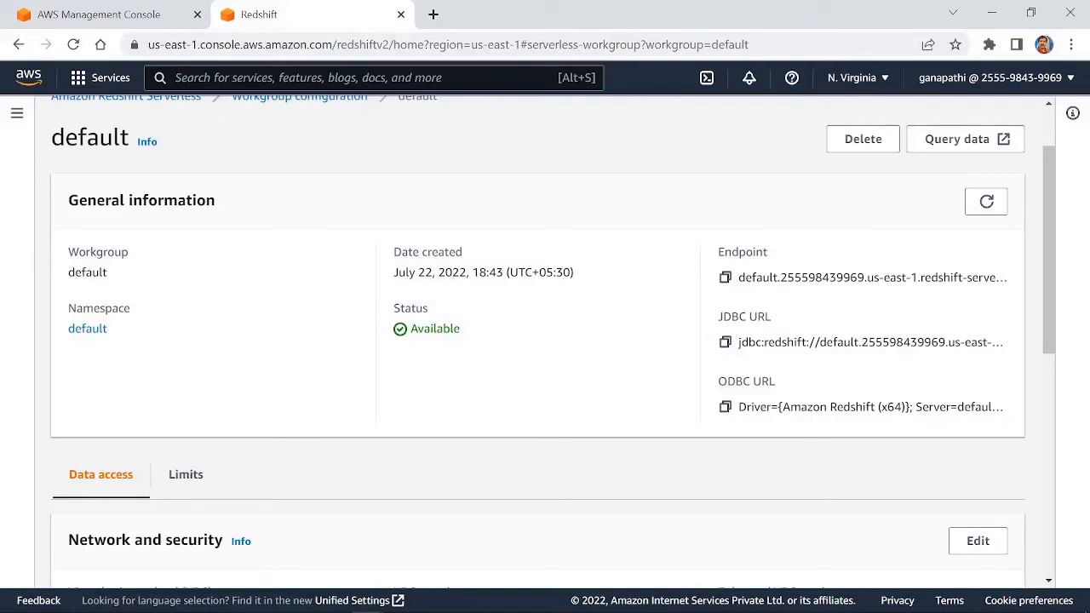
{"action": "scroll", "coordinate": [479, 401], "scroll_direction": "down", "scroll_amount": 2}
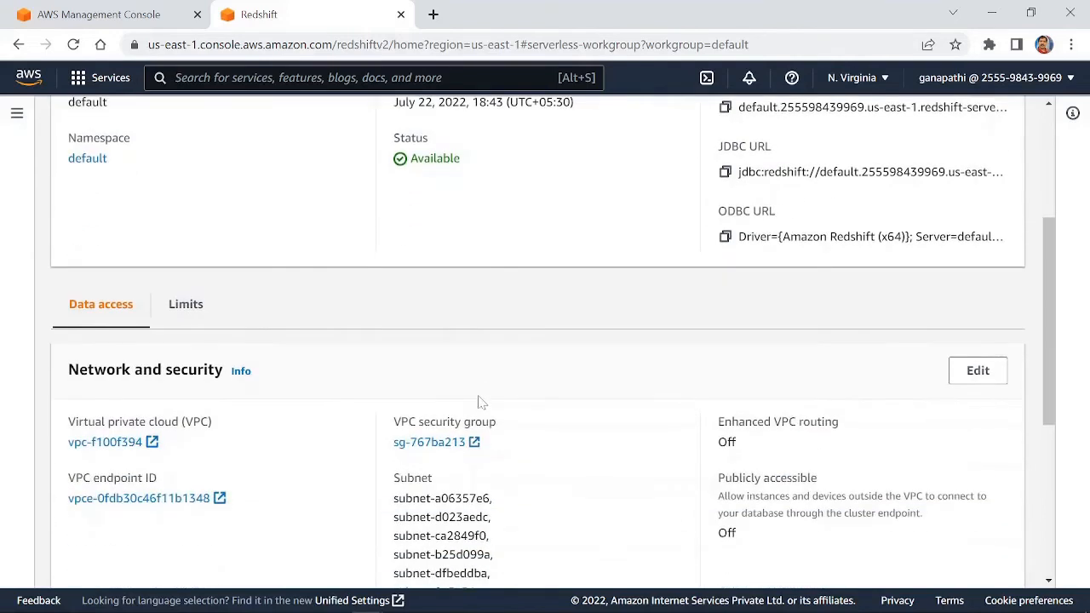
{"action": "scroll", "coordinate": [328, 437], "scroll_direction": "down", "scroll_amount": 2}
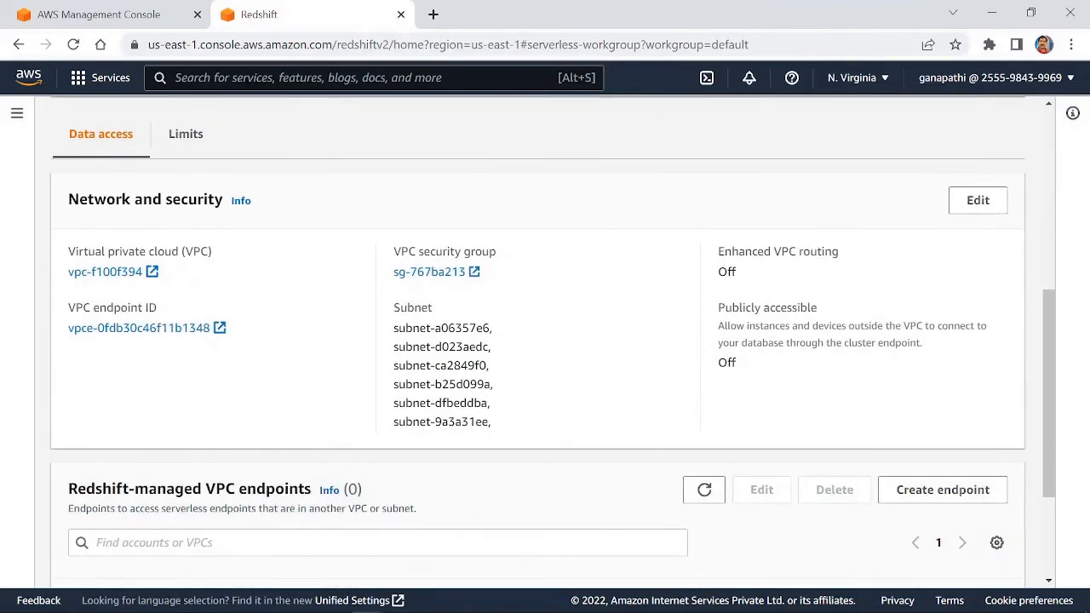
{"action": "scroll", "coordinate": [330, 438], "scroll_direction": "down", "scroll_amount": 2}
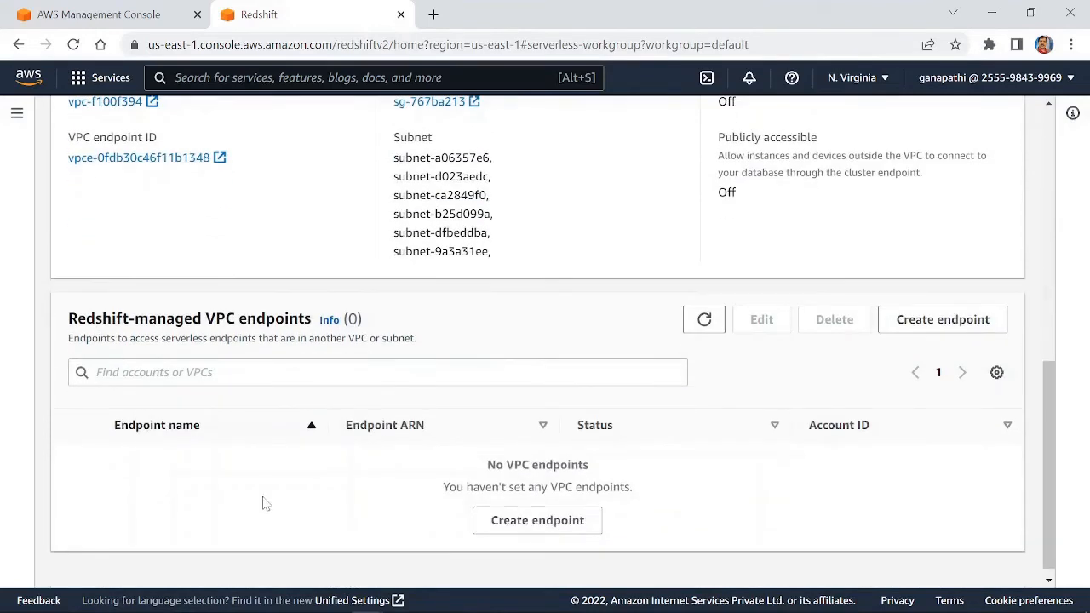
{"action": "scroll", "coordinate": [265, 504], "scroll_direction": "down", "scroll_amount": 1}
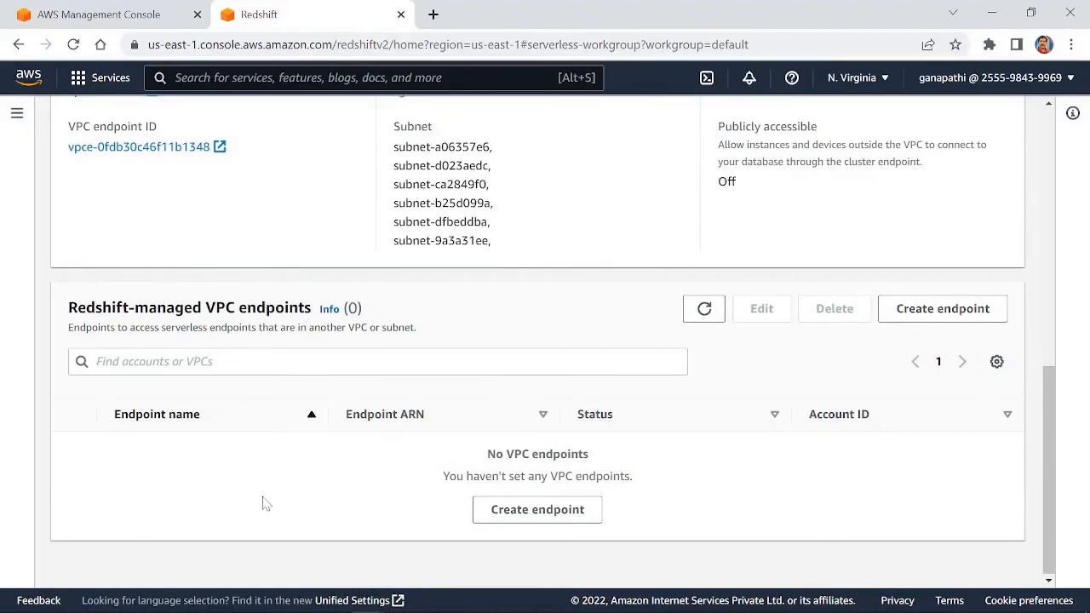
{"action": "scroll", "coordinate": [265, 503], "scroll_direction": "up", "scroll_amount": 10}
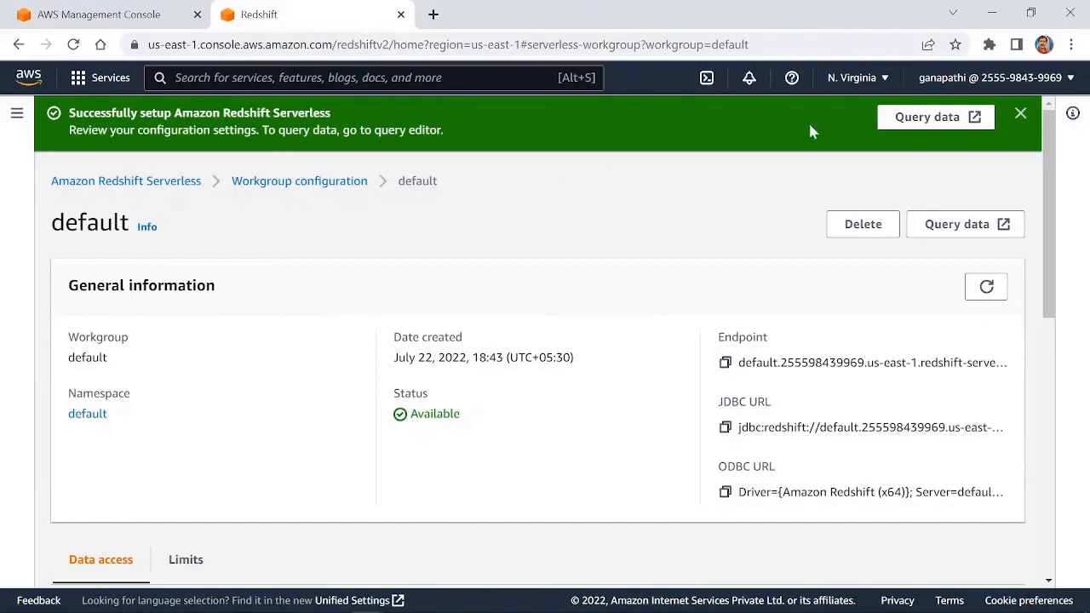
Step: Open Redshift query editor v2 and expand Serverless: default, the dev database's public schema and the sample_data_dev database
{"action": "left_click", "coordinate": [907, 124]}
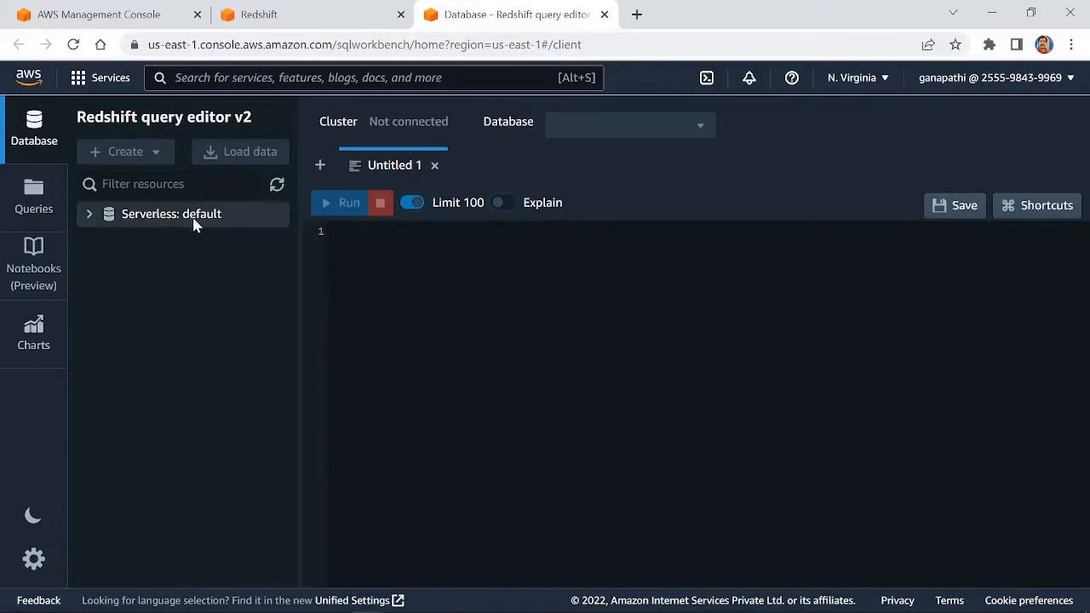
{"action": "left_click", "coordinate": [89, 218]}
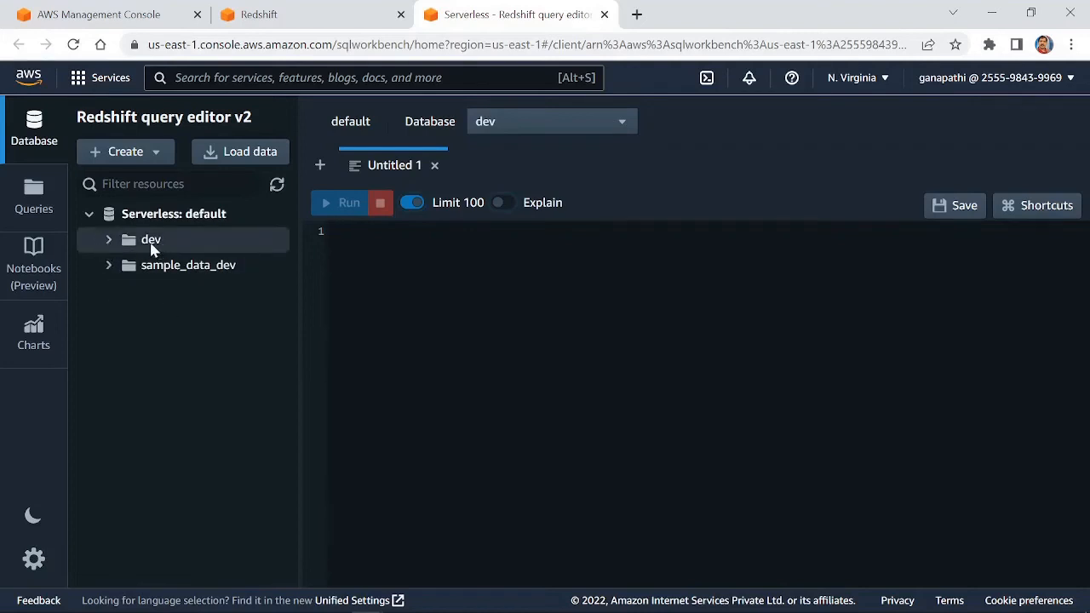
{"action": "left_click", "coordinate": [107, 241]}
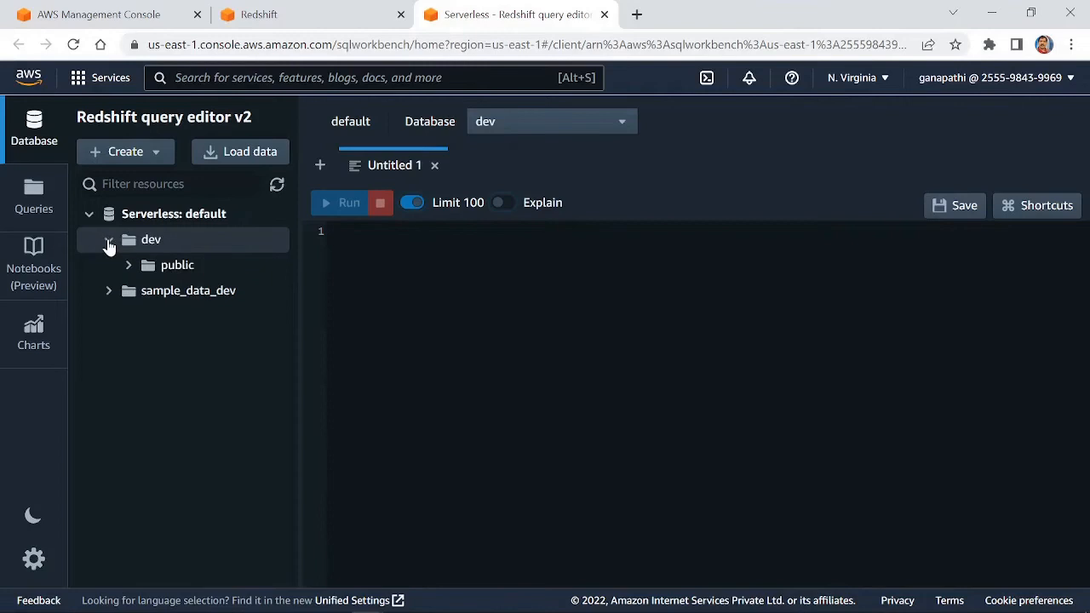
{"action": "left_click", "coordinate": [128, 265]}
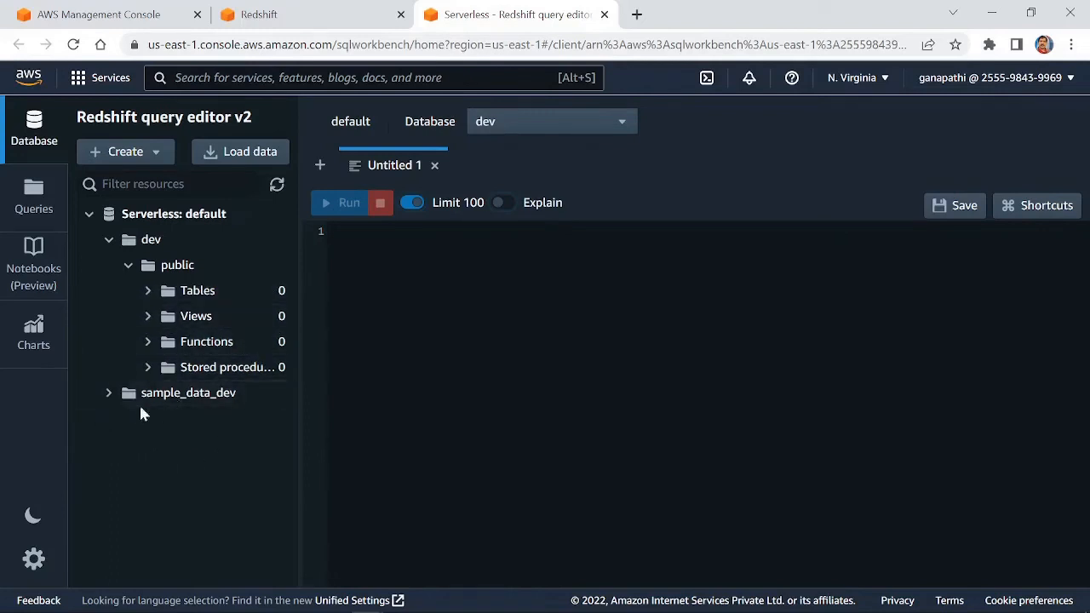
{"action": "left_click", "coordinate": [109, 394]}
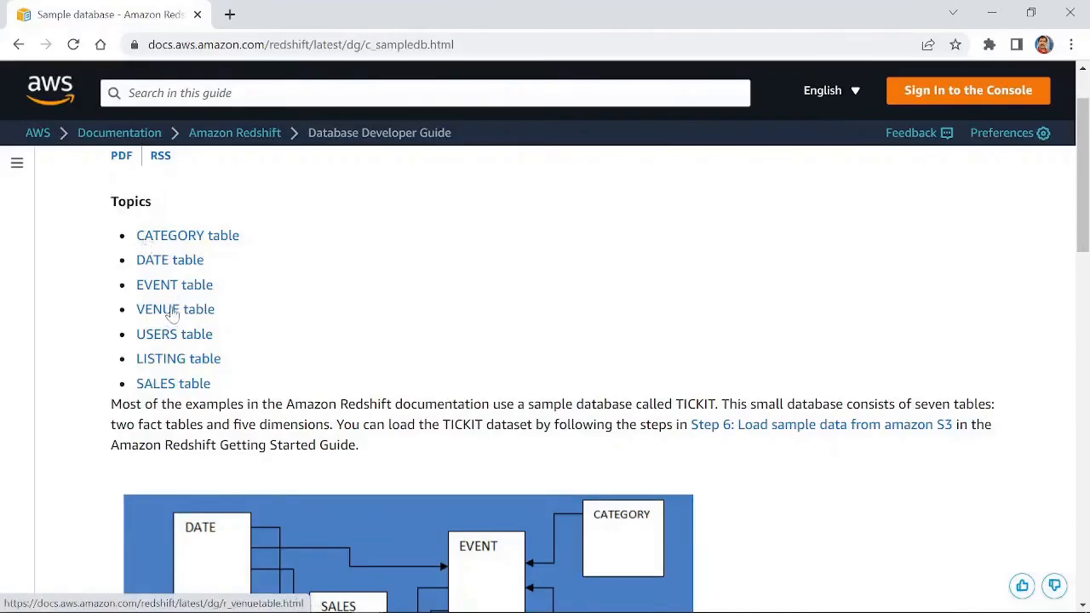
Step: Examine the TICKIT sample database's description and table relationship diagram in the Amazon Redshift Database Developer Guide
{"action": "scroll", "coordinate": [380, 302], "scroll_direction": "down", "scroll_amount": 2}
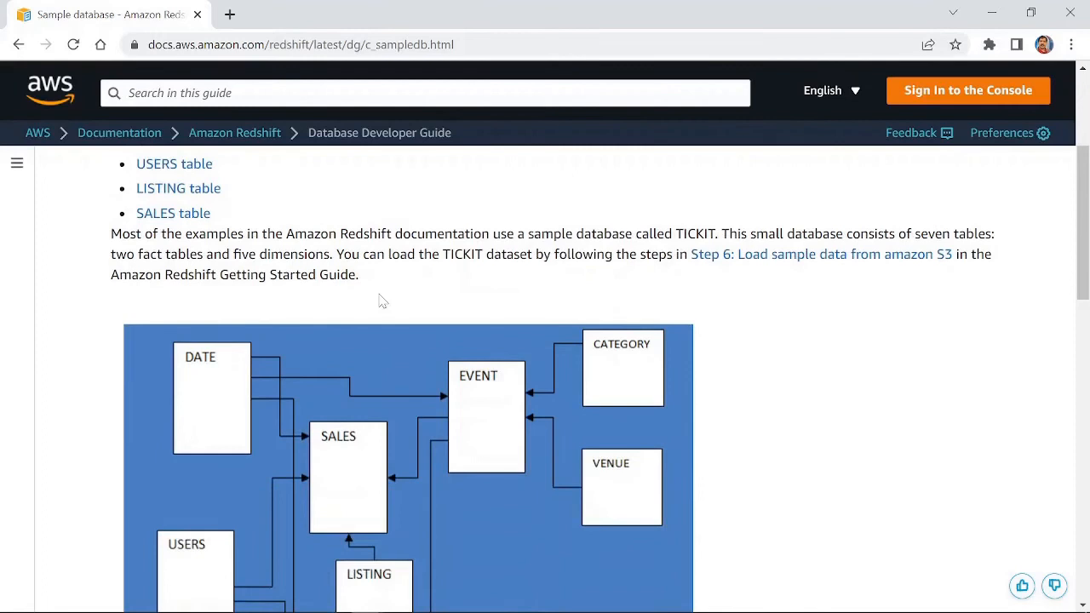
{"action": "scroll", "coordinate": [380, 302], "scroll_direction": "down", "scroll_amount": 2}
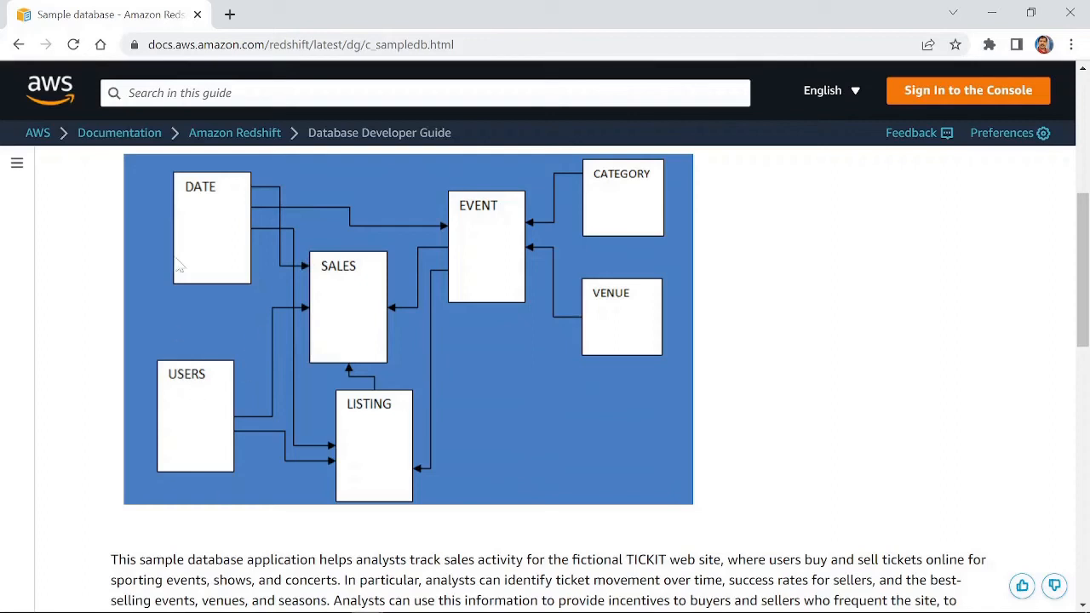
{"action": "scroll", "coordinate": [559, 421], "scroll_direction": "down", "scroll_amount": 1}
{"action": "scroll", "coordinate": [559, 422], "scroll_direction": "down", "scroll_amount": 1}
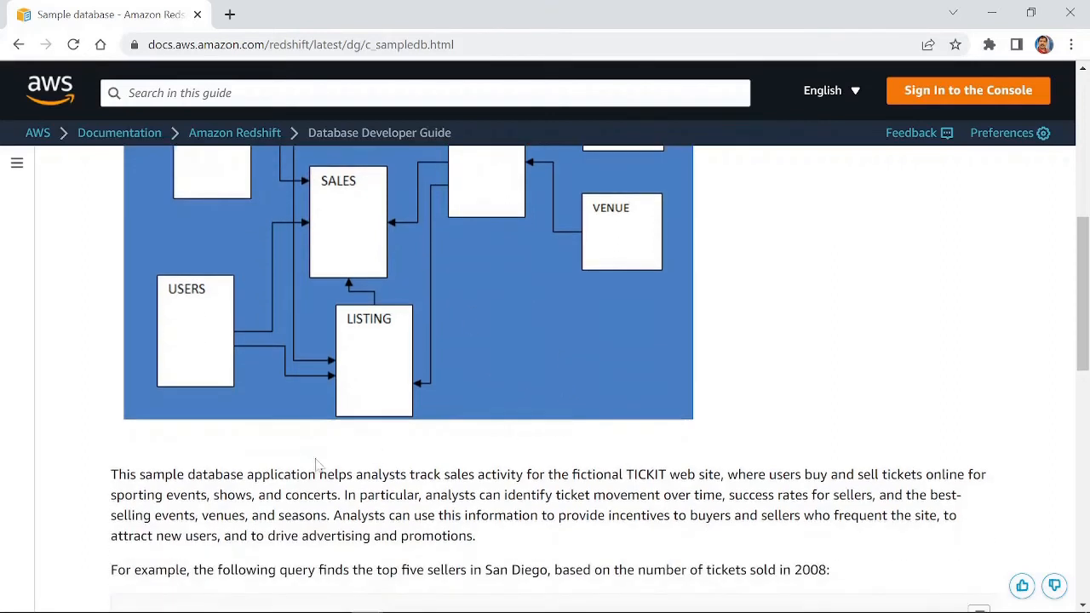
{"action": "scroll", "coordinate": [277, 482], "scroll_direction": "up", "scroll_amount": 1}
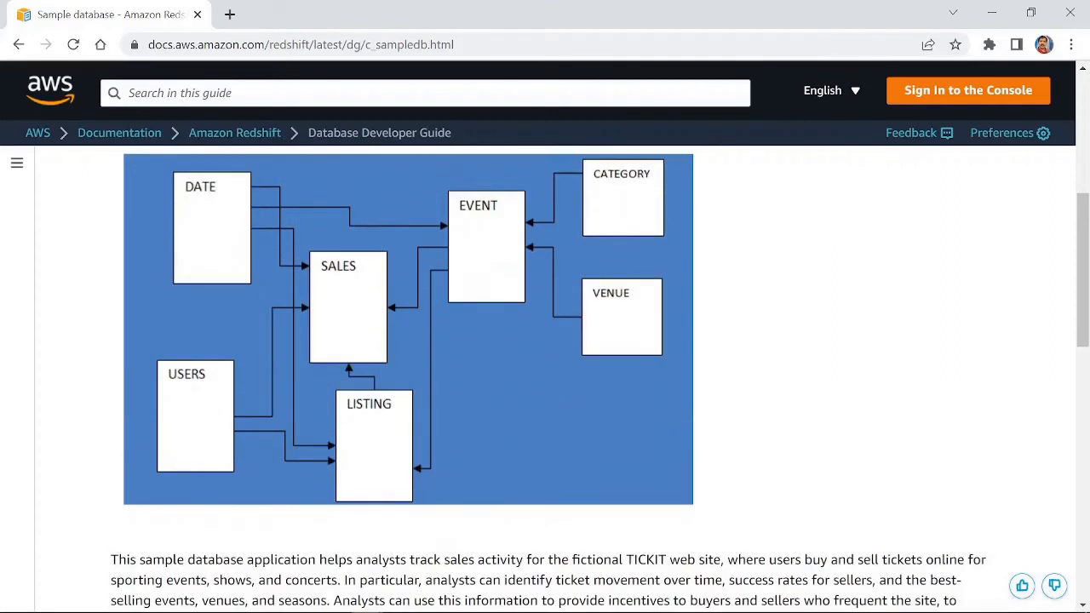
Step: Return to Redshift query editor v2 and create the sample database from the tickit schema under sample_data_dev
{"action": "key", "text": "alt+Tab"}
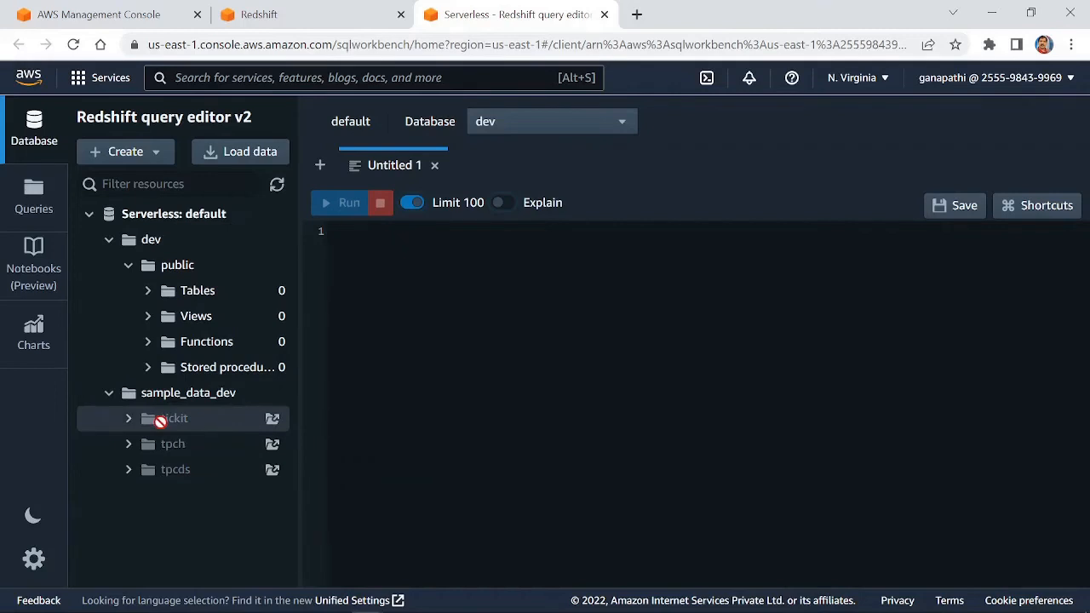
{"action": "left_click", "coordinate": [273, 421]}
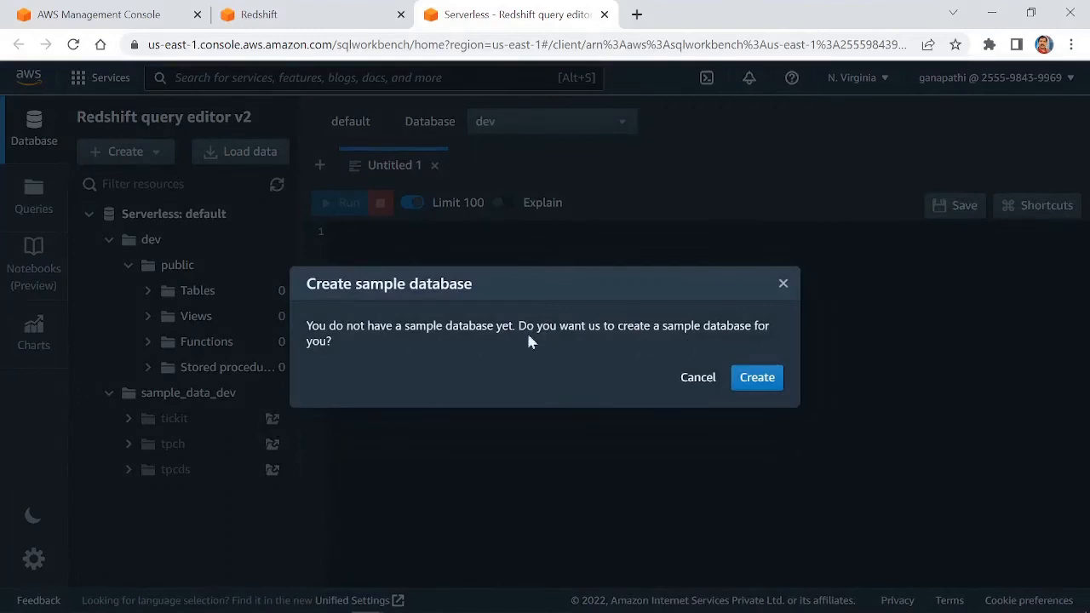
{"action": "left_click", "coordinate": [761, 386]}
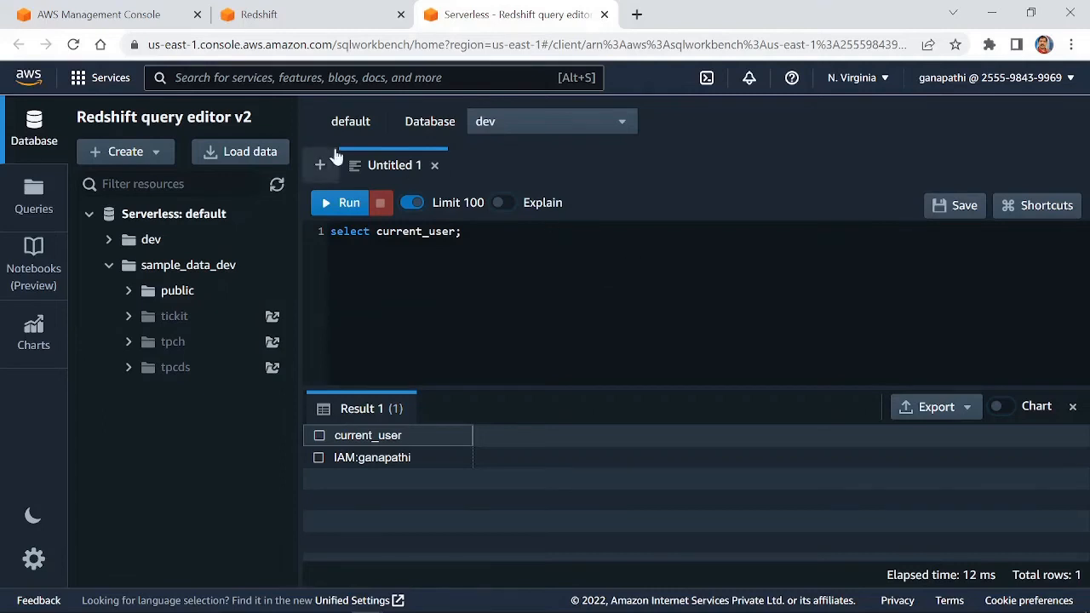
Step: Close the query editor and change the default namespace's admin credentials, setting the username to awsuser and entering a new admin user password
{"action": "left_click", "coordinate": [604, 16]}
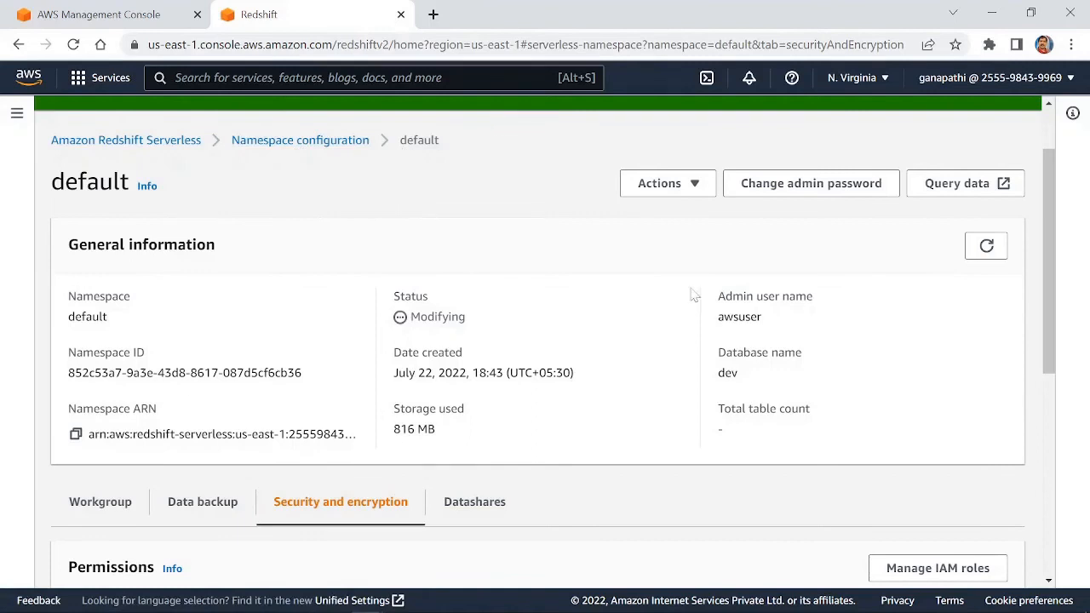
{"action": "left_click", "coordinate": [794, 192]}
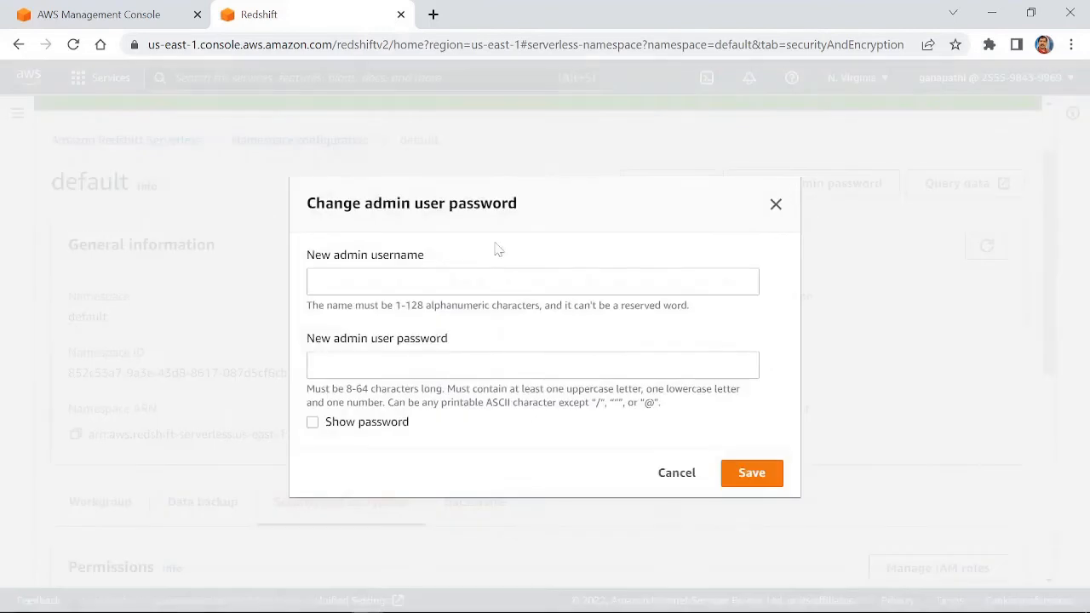
{"action": "left_click", "coordinate": [533, 282]}
{"action": "type", "text": "awsuser"}
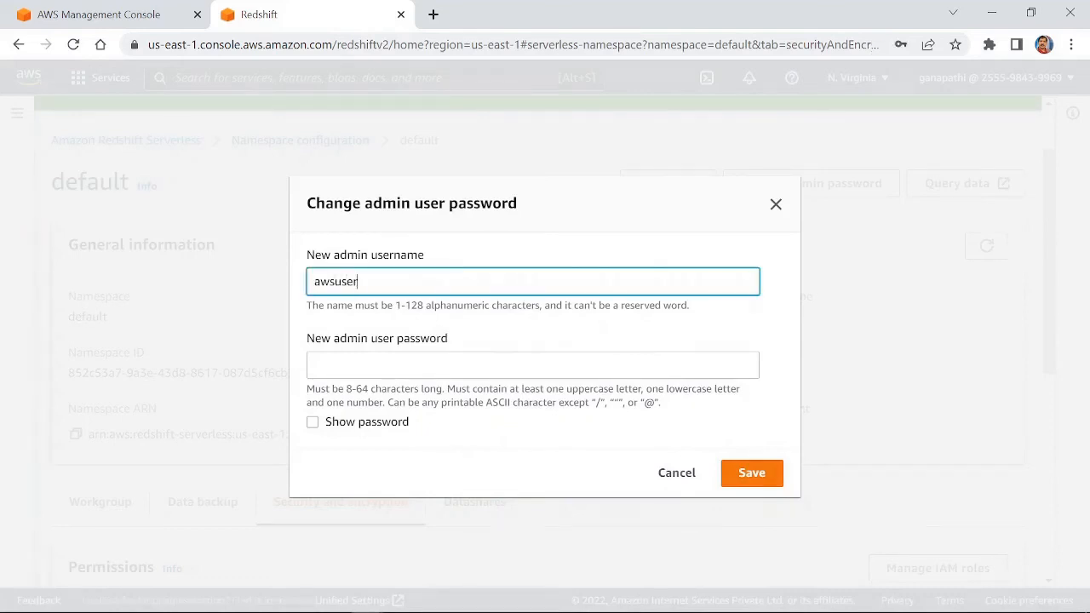
{"action": "key", "text": "Tab"}
{"action": "type", "text": "•"}
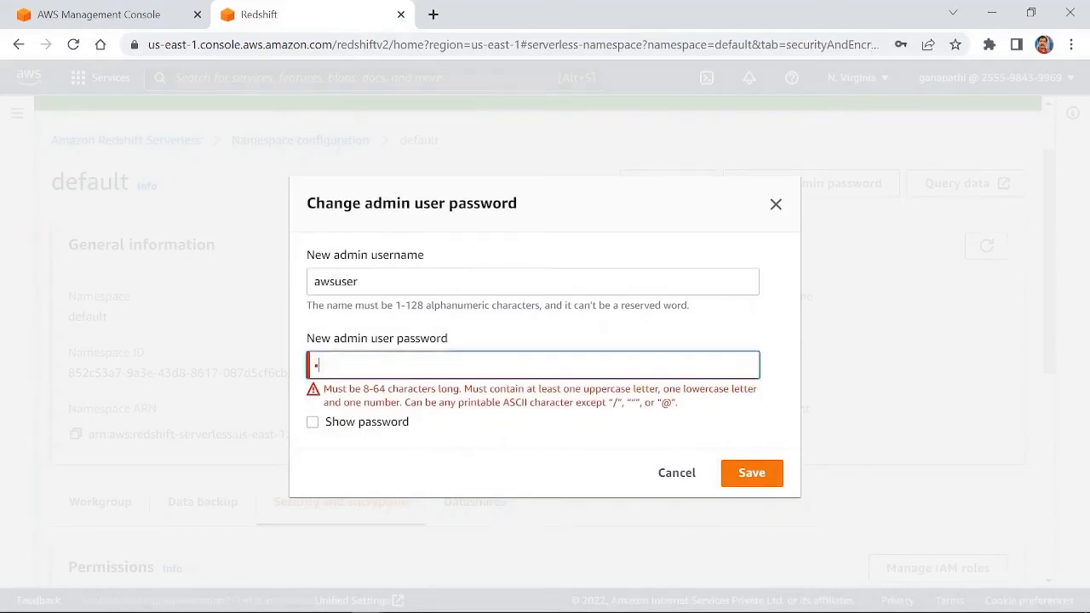
{"action": "type", "text": "•••••••"}
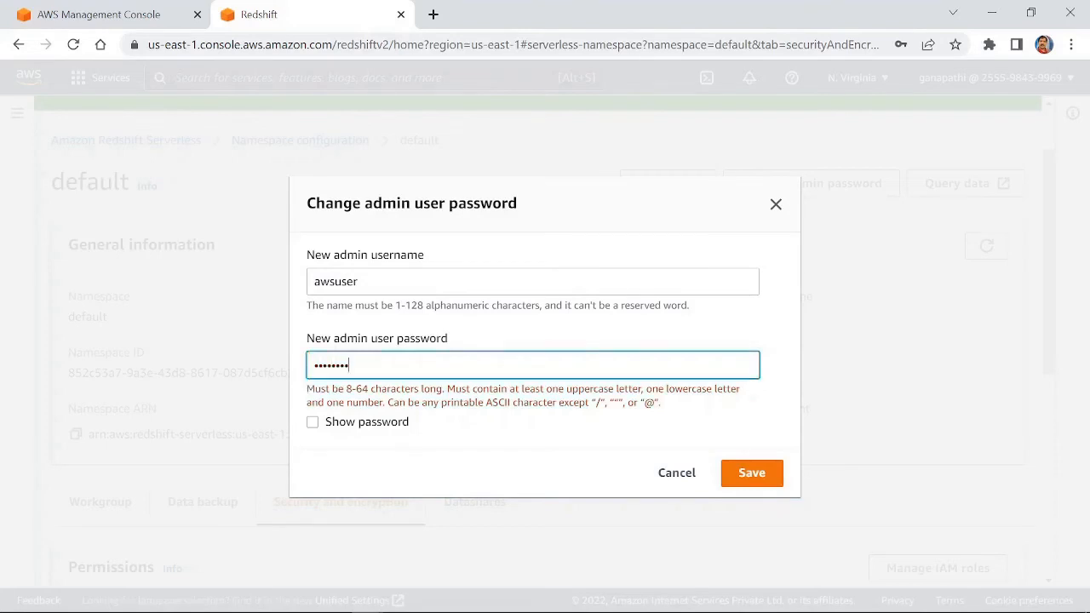
{"action": "type", "text": "•••"}
{"action": "left_click", "coordinate": [752, 478]}
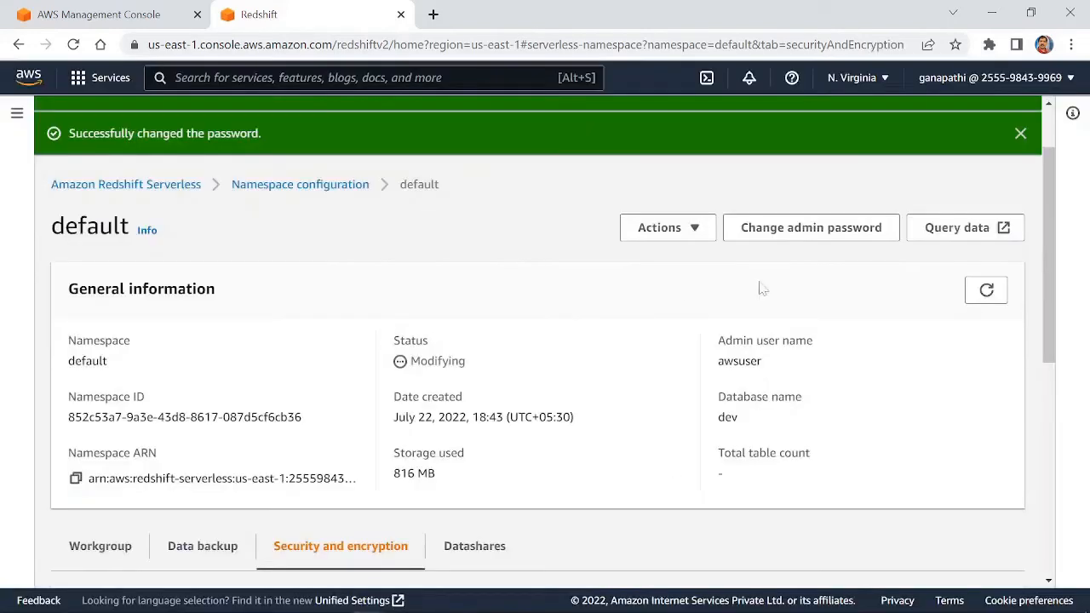
Step: Reopen query editor v2, set Serverless: default to authenticate with database user name awsuser and its password, and run "select current_user;"
{"action": "left_click", "coordinate": [952, 228]}
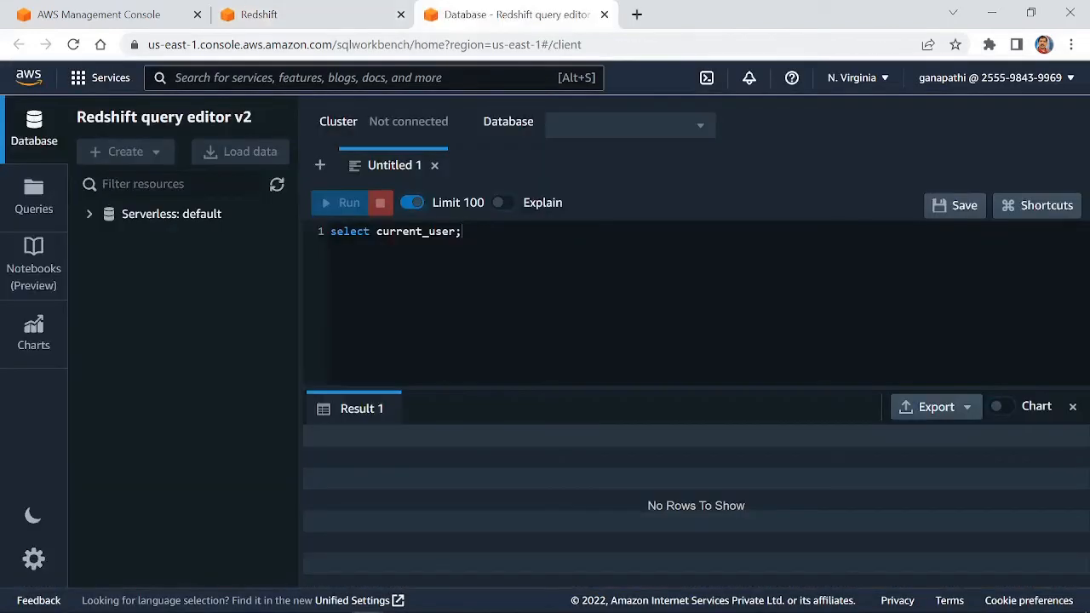
{"action": "left_click", "coordinate": [160, 214]}
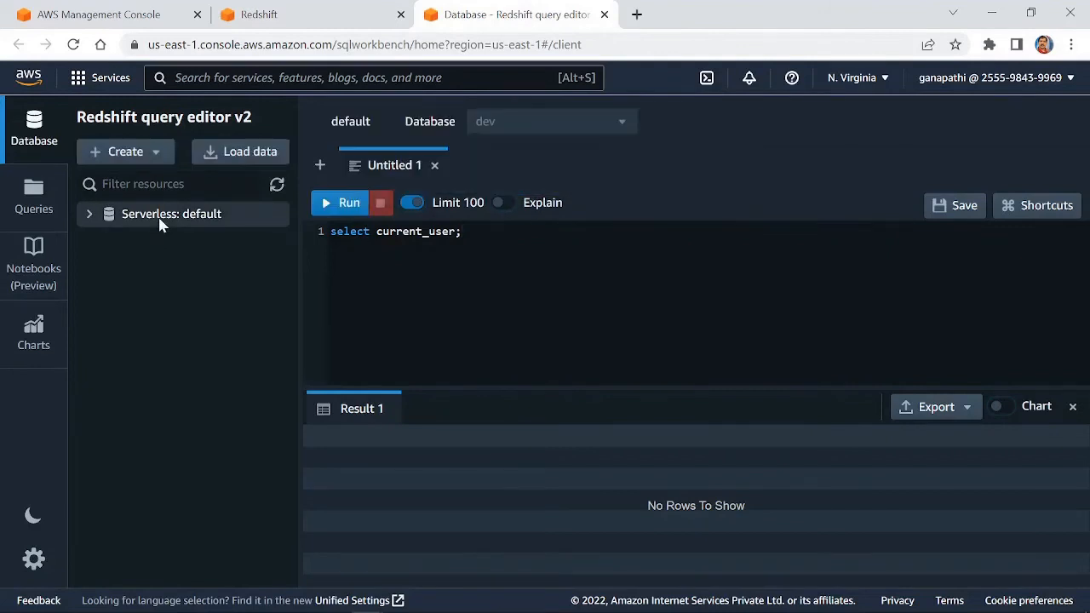
{"action": "right_click", "coordinate": [168, 221]}
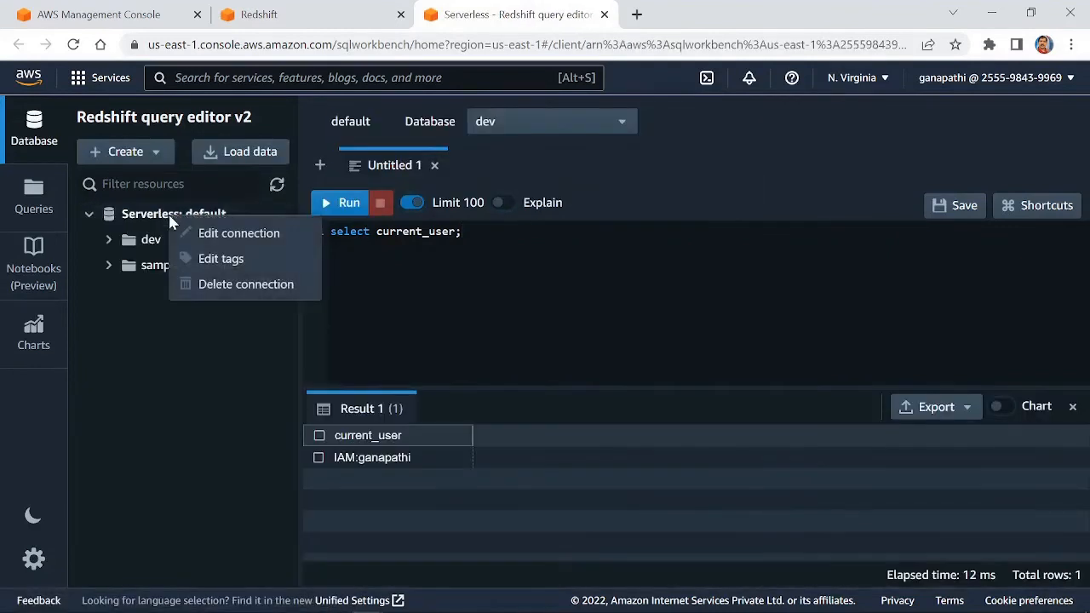
{"action": "left_click", "coordinate": [223, 239]}
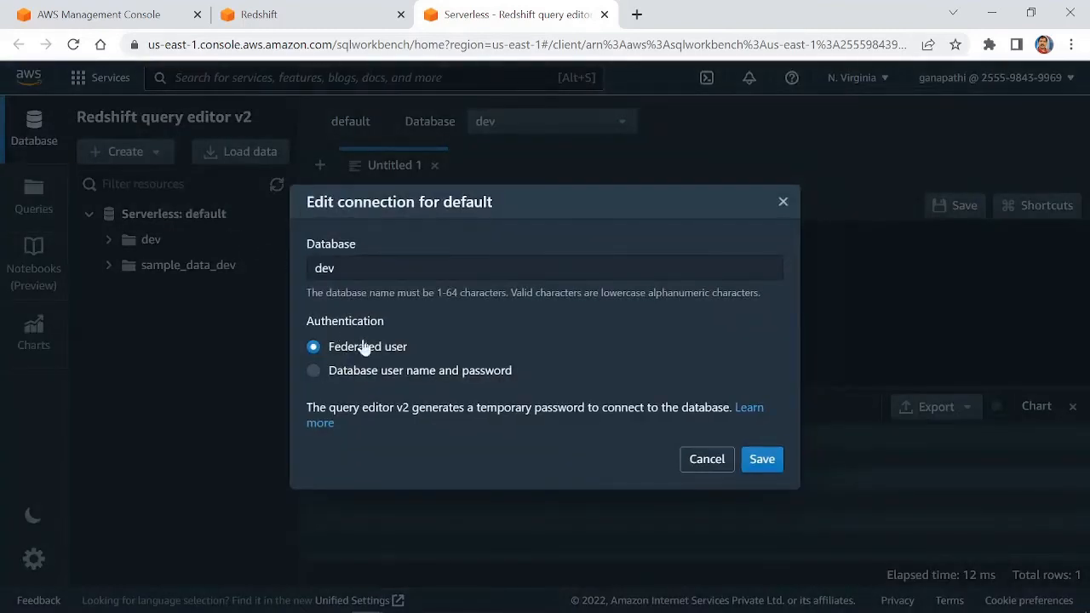
{"action": "left_click", "coordinate": [314, 373]}
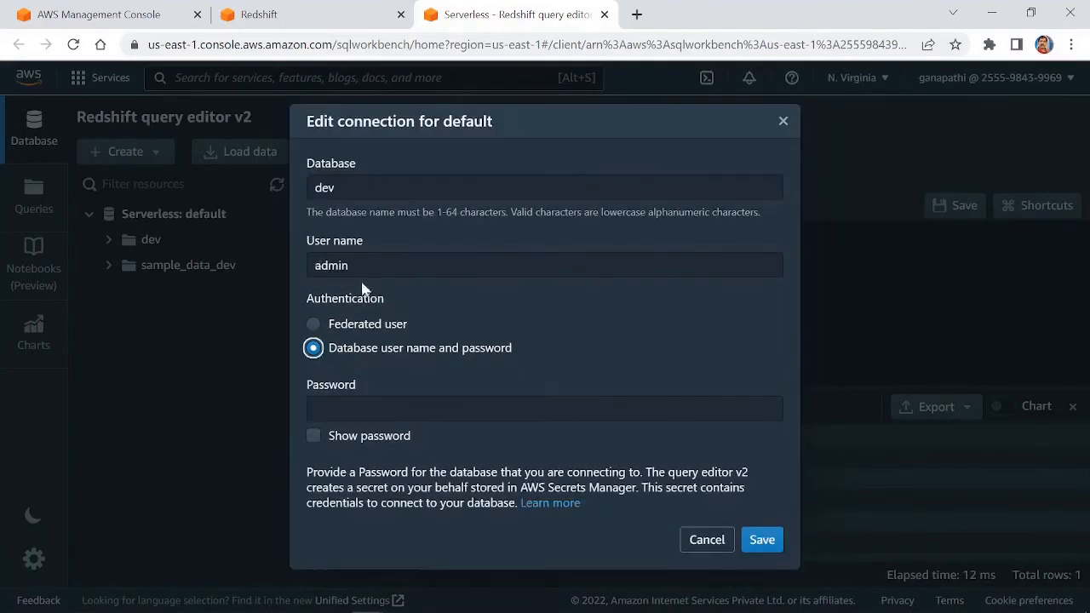
{"action": "double_click", "coordinate": [308, 259]}
{"action": "type", "text": "aws"}
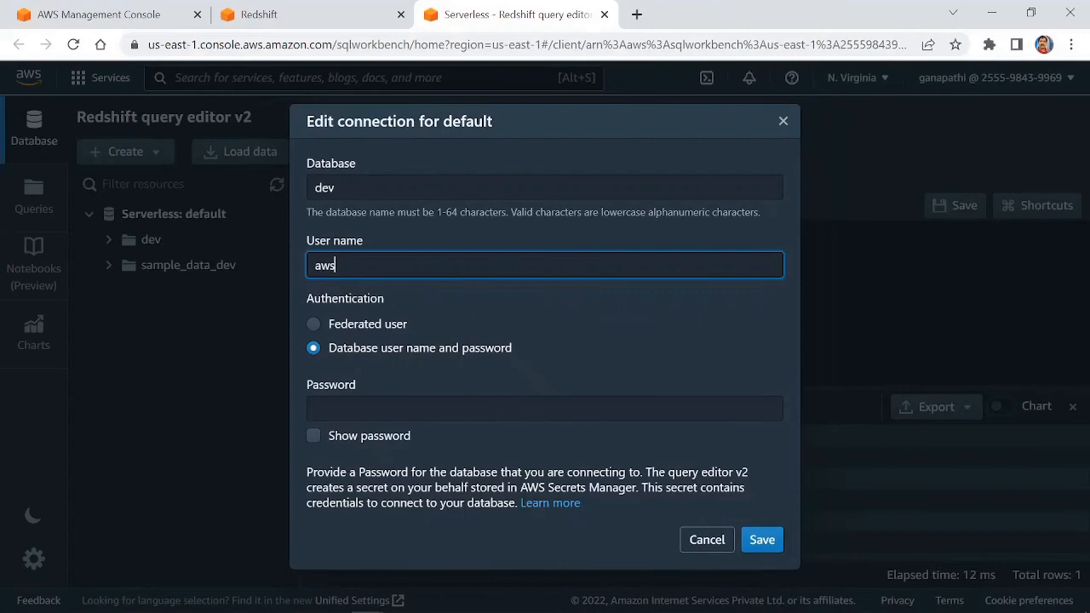
{"action": "type", "text": "user"}
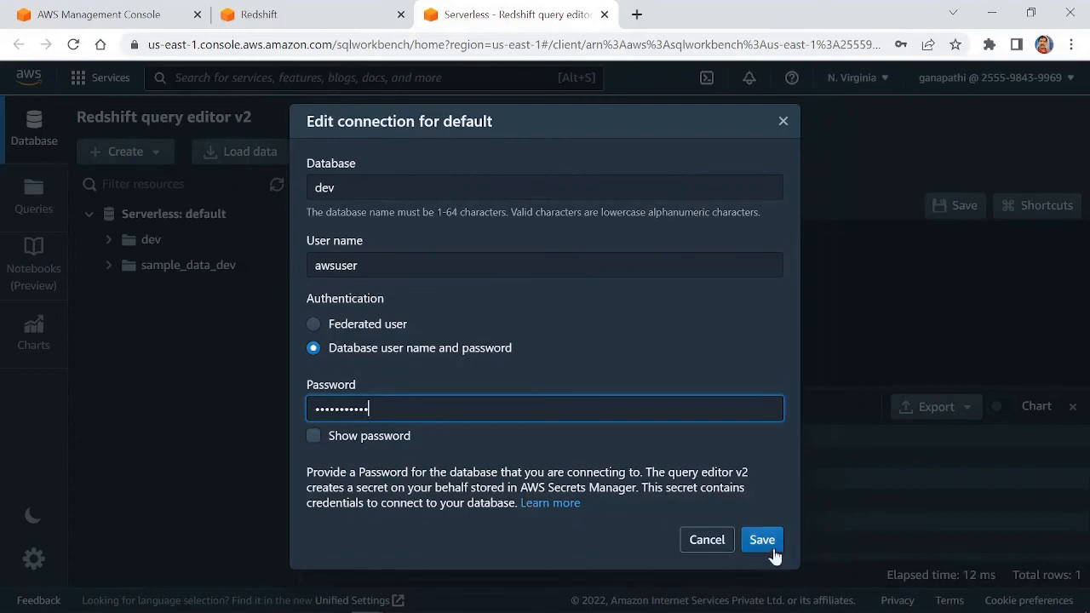
{"action": "left_click", "coordinate": [762, 540]}
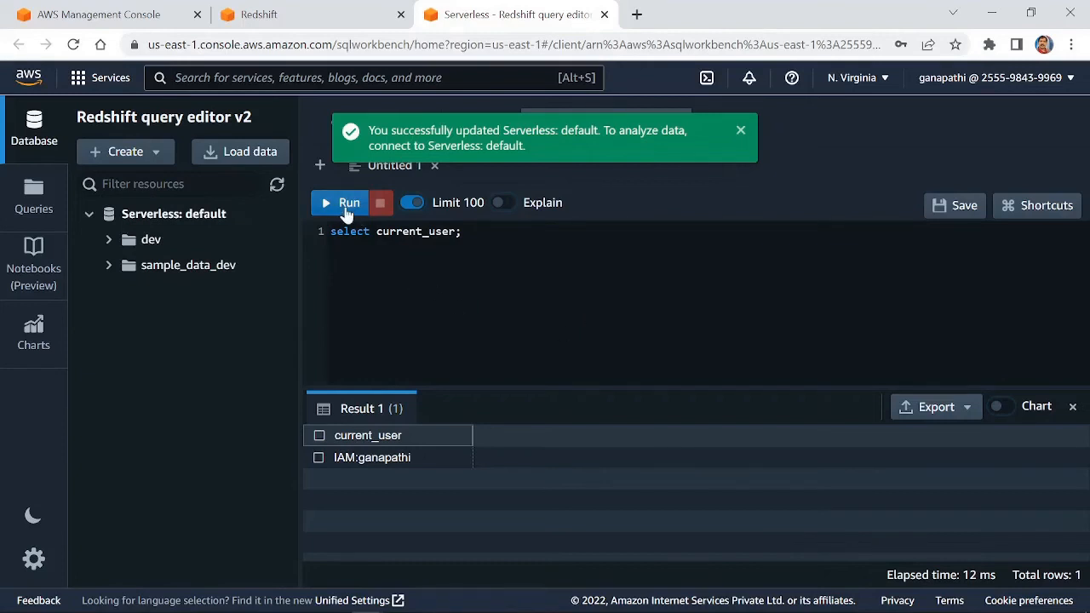
{"action": "left_click", "coordinate": [343, 205]}
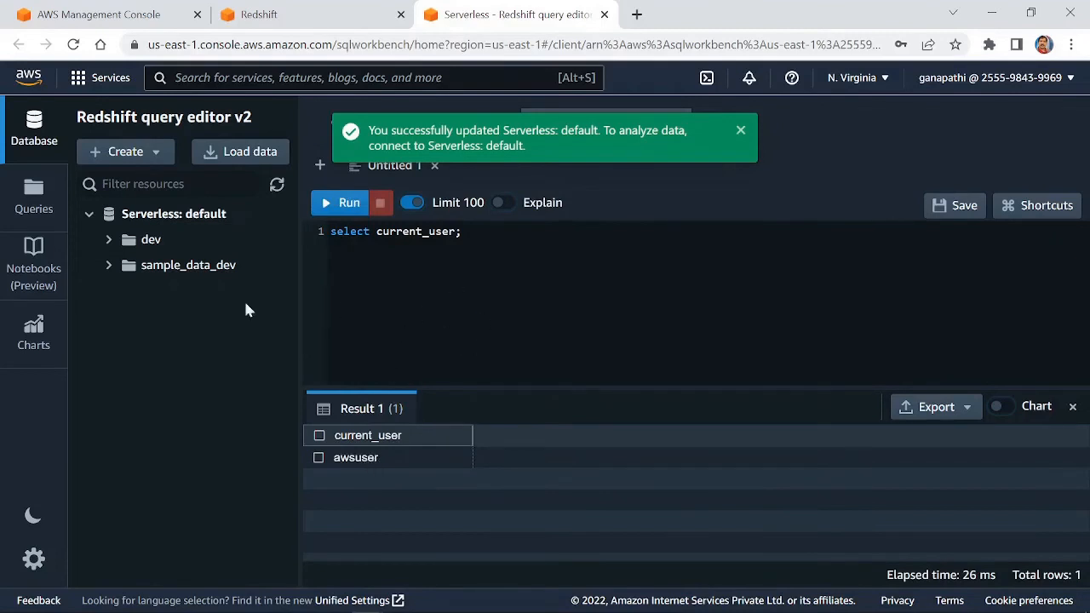
Step: Load the tickit sample data under sample_data_dev with its sample queries and dismiss the notifications
{"action": "left_click", "coordinate": [107, 266]}
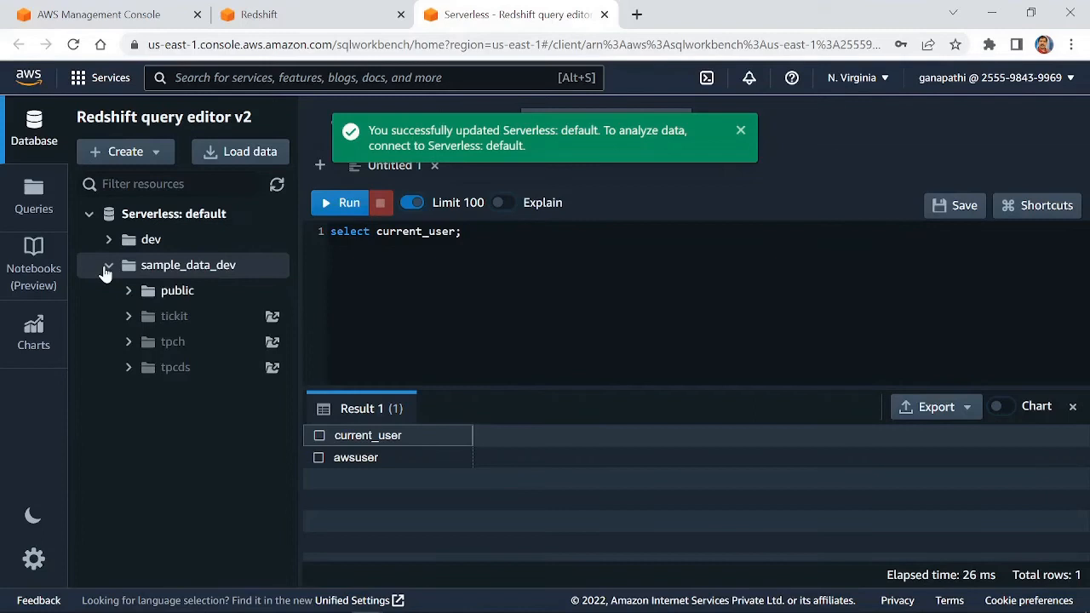
{"action": "left_click", "coordinate": [272, 318]}
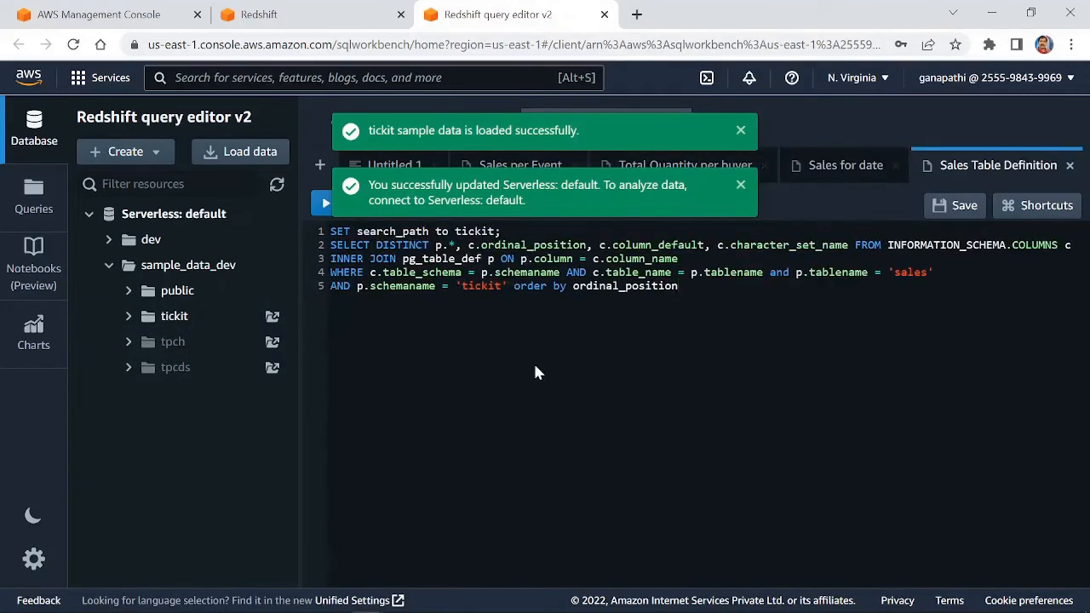
{"action": "left_click", "coordinate": [737, 185]}
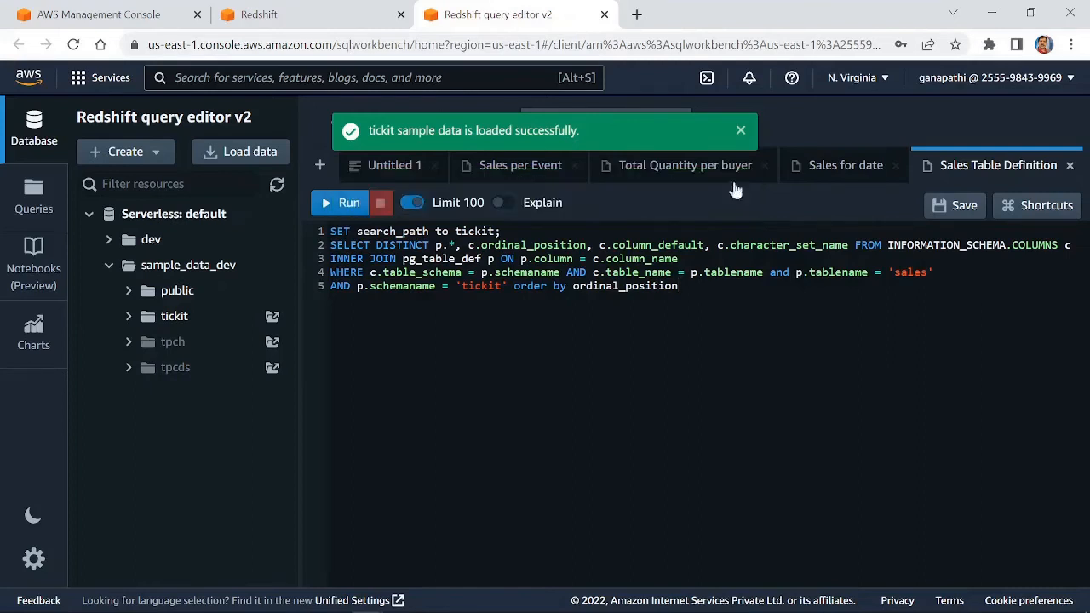
{"action": "left_click", "coordinate": [740, 130]}
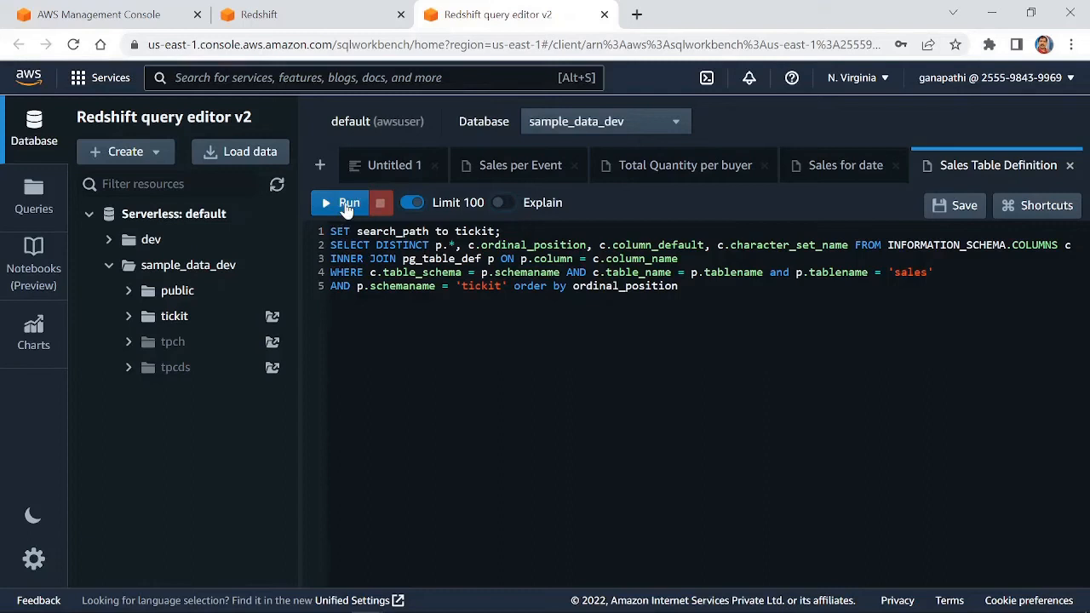
Step: Run the Sales Table Definition query, review its second result set, and expand the tickit schema's list of tables
{"action": "left_click", "coordinate": [347, 204]}
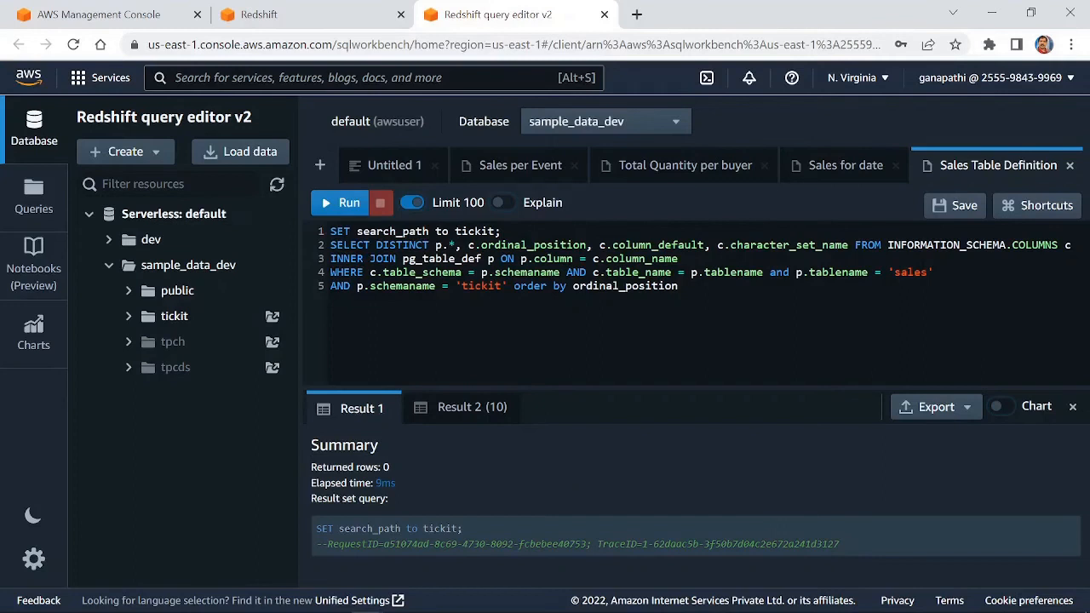
{"action": "left_click", "coordinate": [453, 408]}
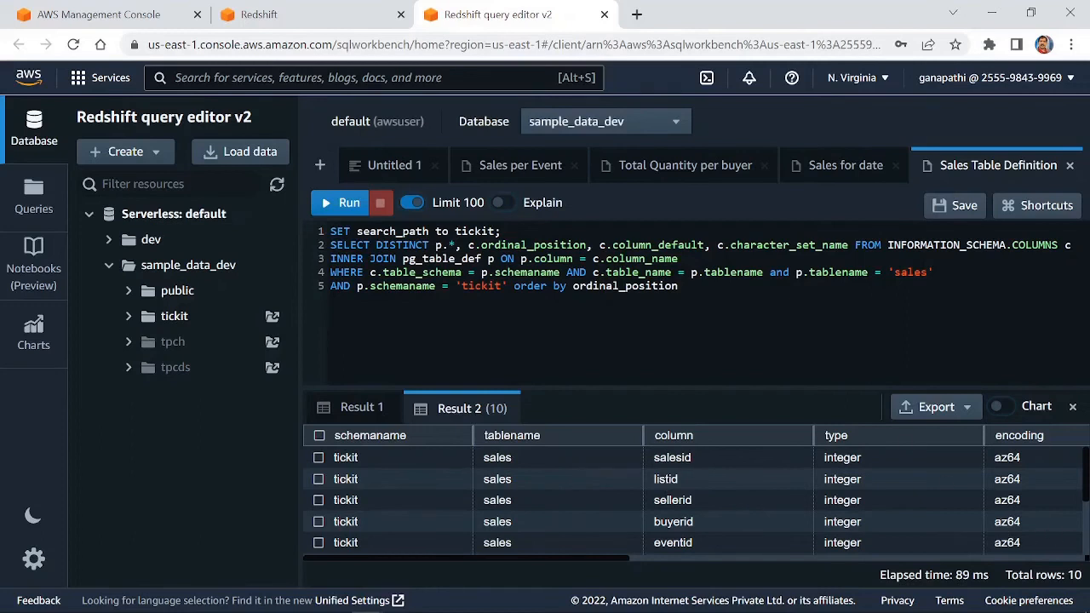
{"action": "left_click_drag", "start_coordinate": [605, 312], "coordinate": [376, 247]}
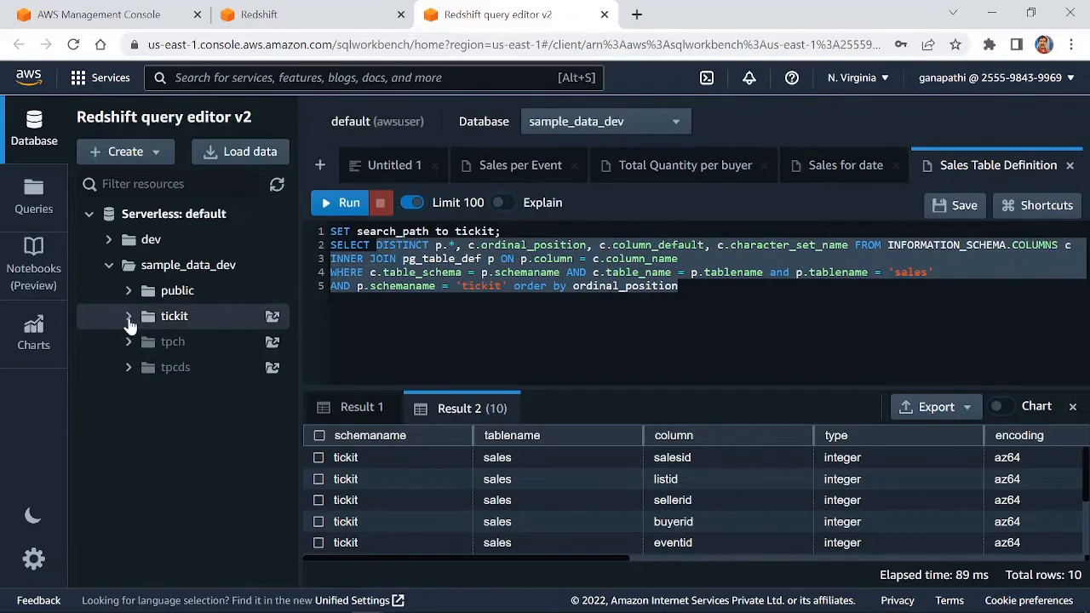
{"action": "left_click", "coordinate": [128, 321]}
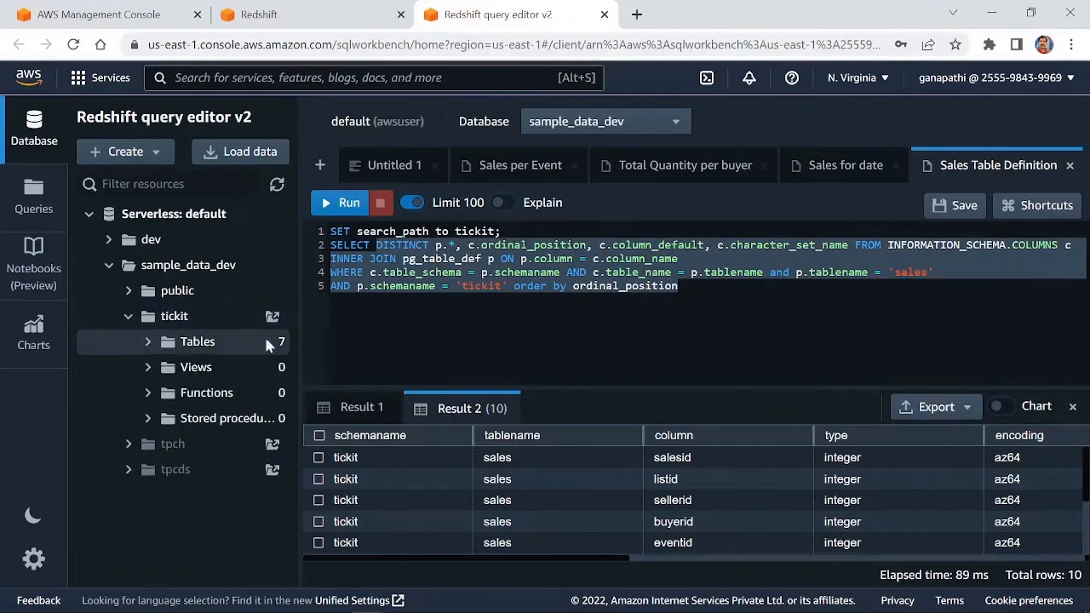
{"action": "left_click", "coordinate": [149, 349]}
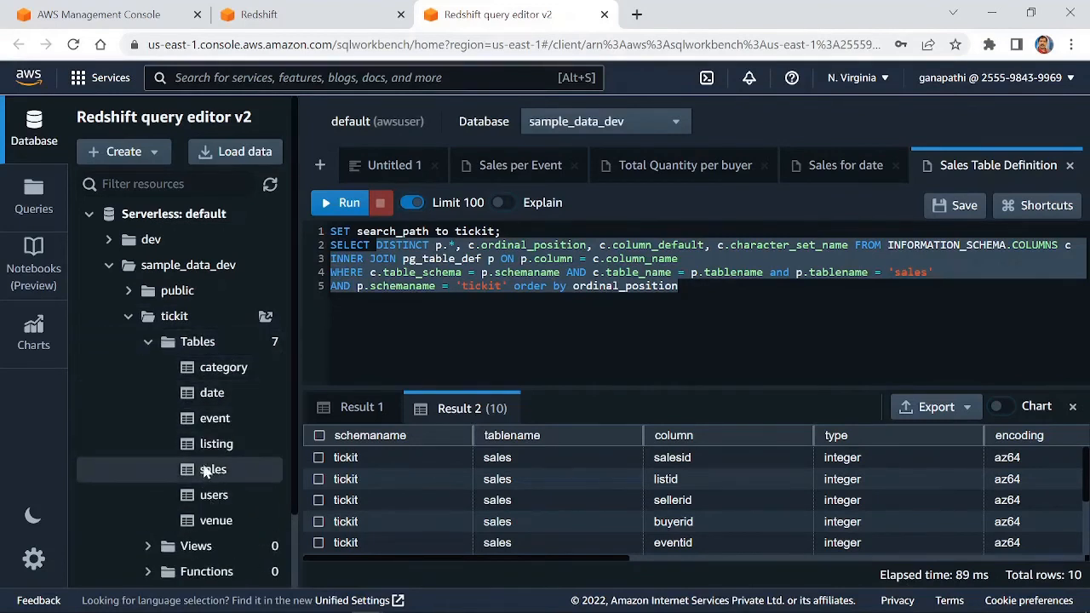
Step: Replace the Sales Table Definition query with "show table sales;" and run it
{"action": "left_click", "coordinate": [672, 272]}
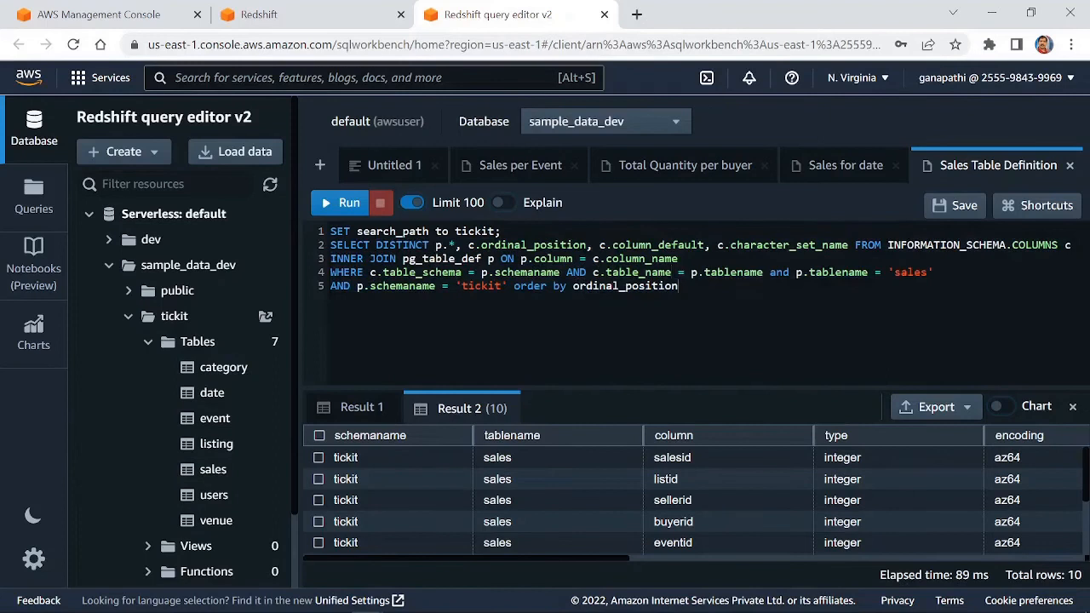
{"action": "key", "text": "ctrl+a"}
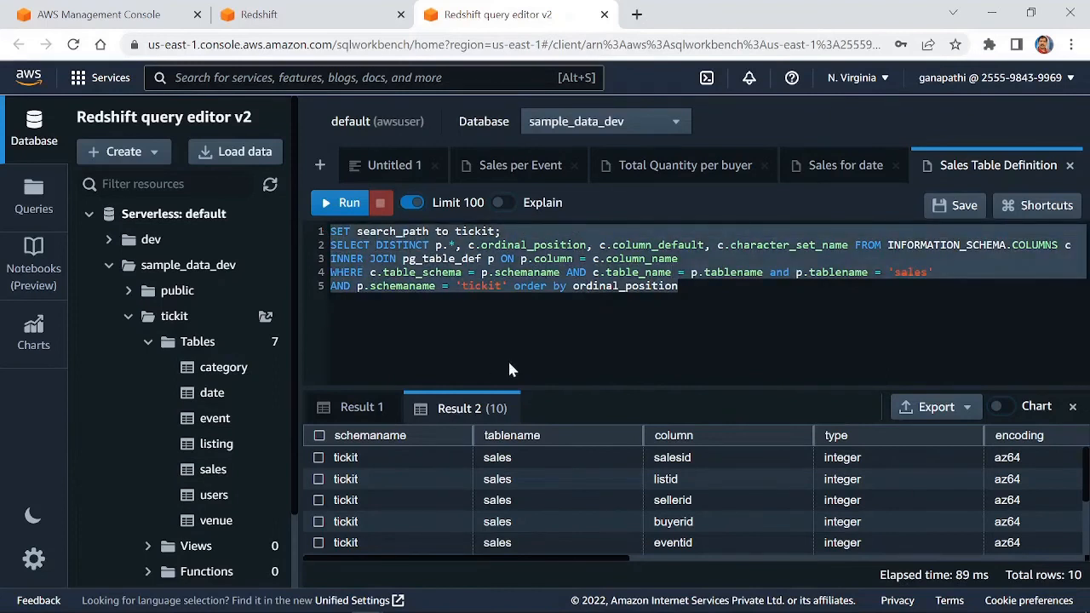
{"action": "key", "text": "BackSpace"}
{"action": "type", "text": "s"}
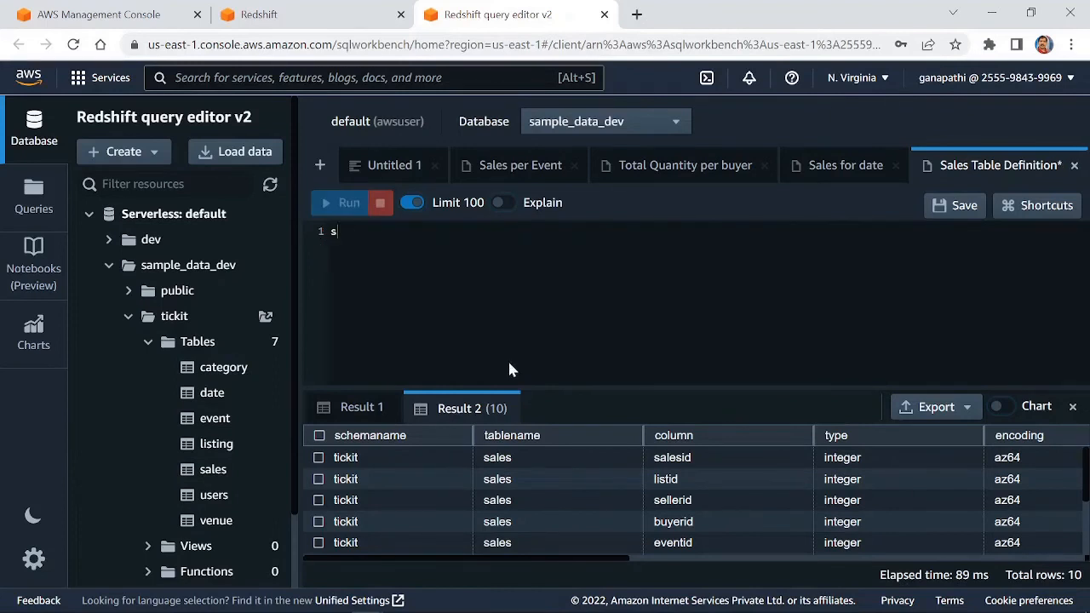
{"action": "type", "text": "how tablde"}
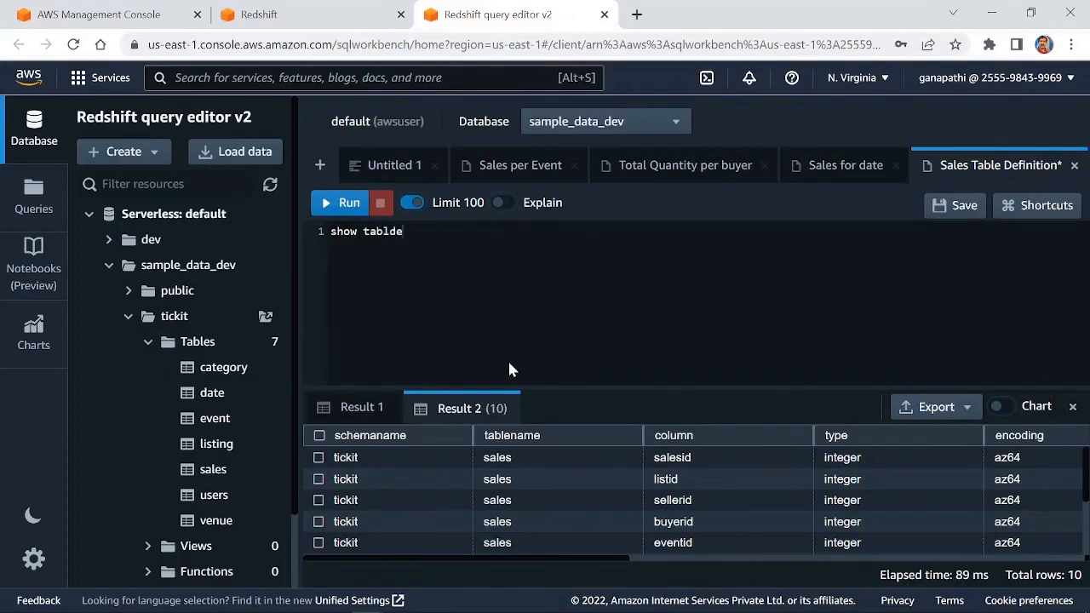
{"action": "key", "text": "BackSpace"}
{"action": "key", "text": "BackSpace"}
{"action": "type", "text": "e sales;"}
{"action": "left_click", "coordinate": [342, 202]}
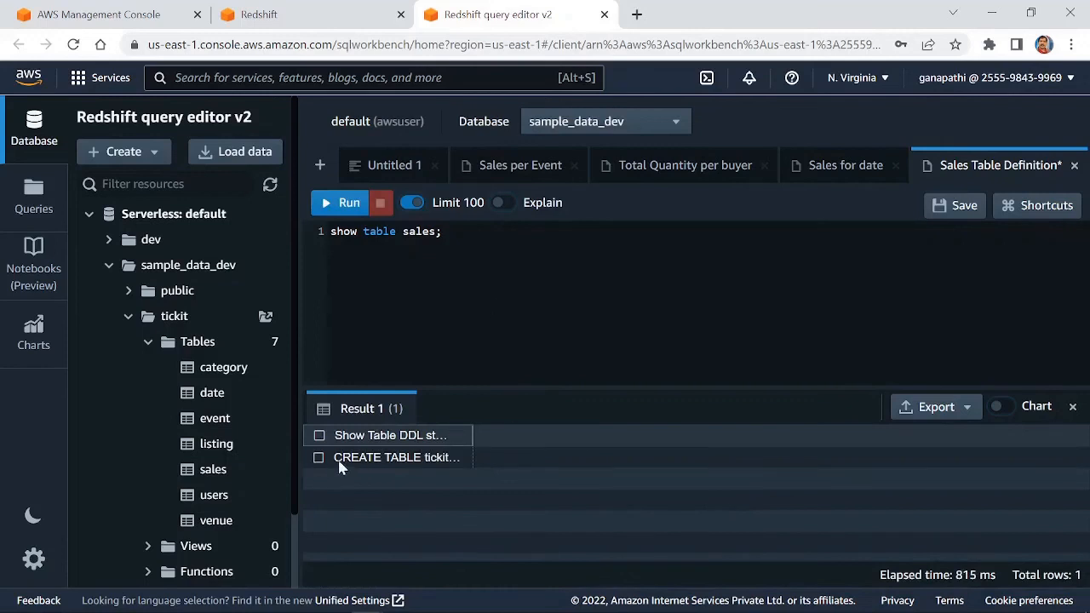
Step: Copy the CREATE TABLE tickit.sales statement from the result into Notepad to read it in full, and return to the query editor
{"action": "left_click", "coordinate": [317, 458]}
{"action": "left_click", "coordinate": [391, 463]}
{"action": "left_click", "coordinate": [318, 461]}
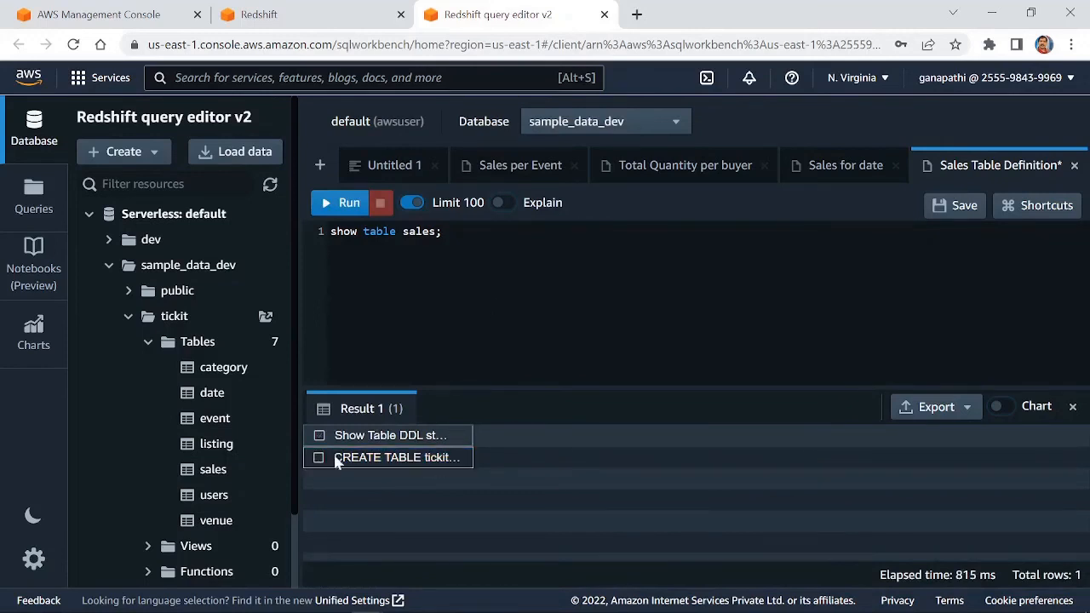
{"action": "type", "text": "CREATE TABLE tickit.sales (     salesid integer NOT NULL ENCODE az64,     listid integer NOT NULL ENCODE az64 distkey,     sellerid integer NOT NULL ENCODE az64,     buyerid integer NOT NULL ENCODE az64,     eventid integer NOT NULL ENCODE az64,     dateid smallint NOT NULL ENCODE raw,     qtysold smallint NOT NULL ENCODE az64,     pricepaid numeric(8,2) ENCODE az64,     commission numeric(8,2) ENCODE az64,     saletime timestamp without time zone ENCODE az64 ) DISTSTYLE KEY SORTKEY ( dateid );"}
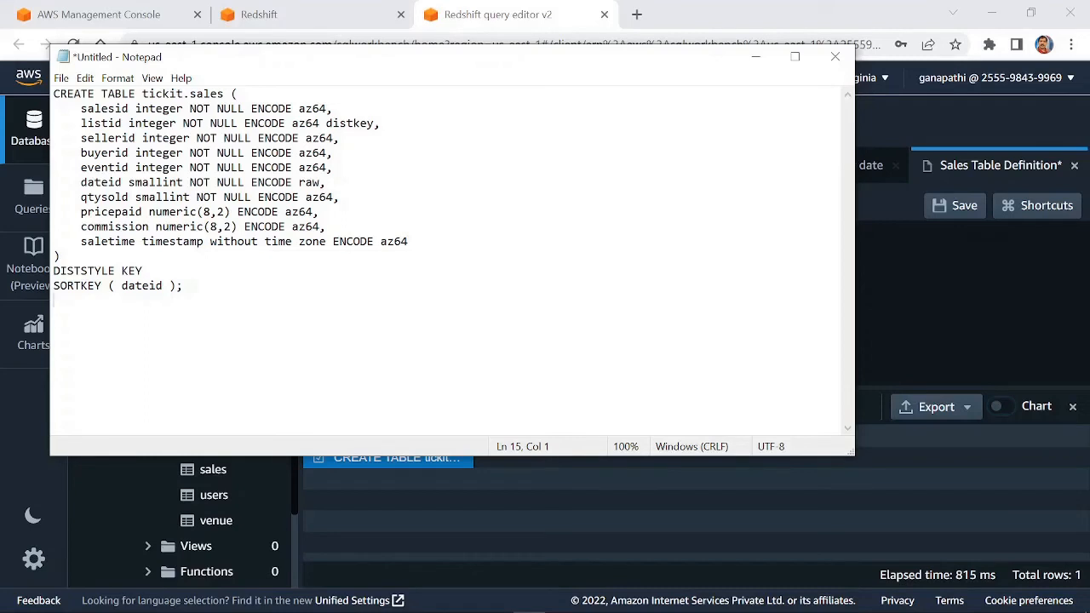
{"action": "left_click", "coordinate": [755, 56]}
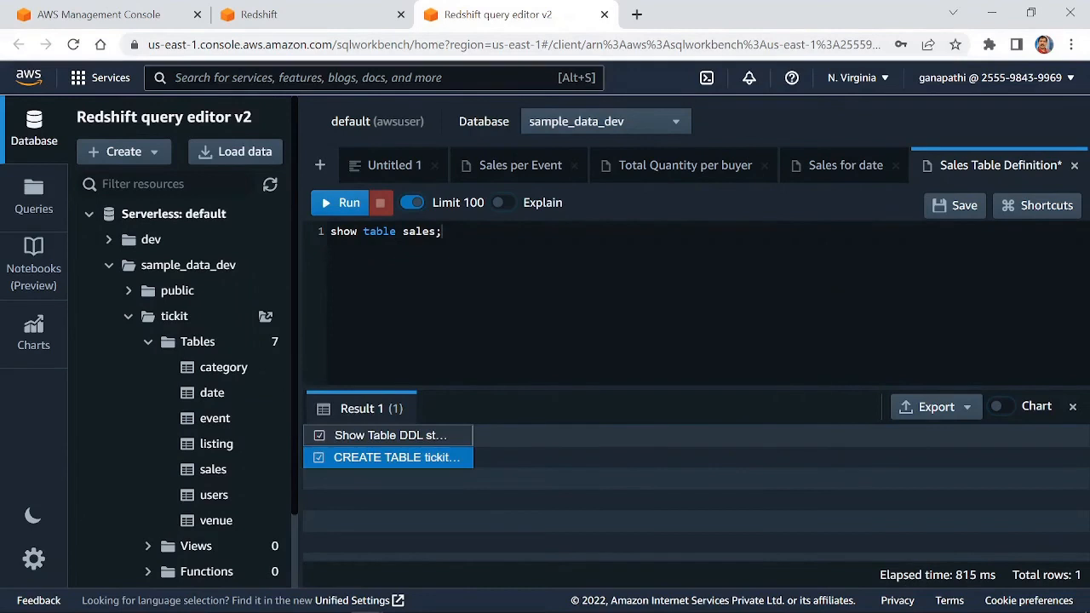
Step: Replace the query with "select * from sales limit 10;", run it and review the returned rows
{"action": "left_click_drag", "start_coordinate": [442, 230], "coordinate": [330, 233]}
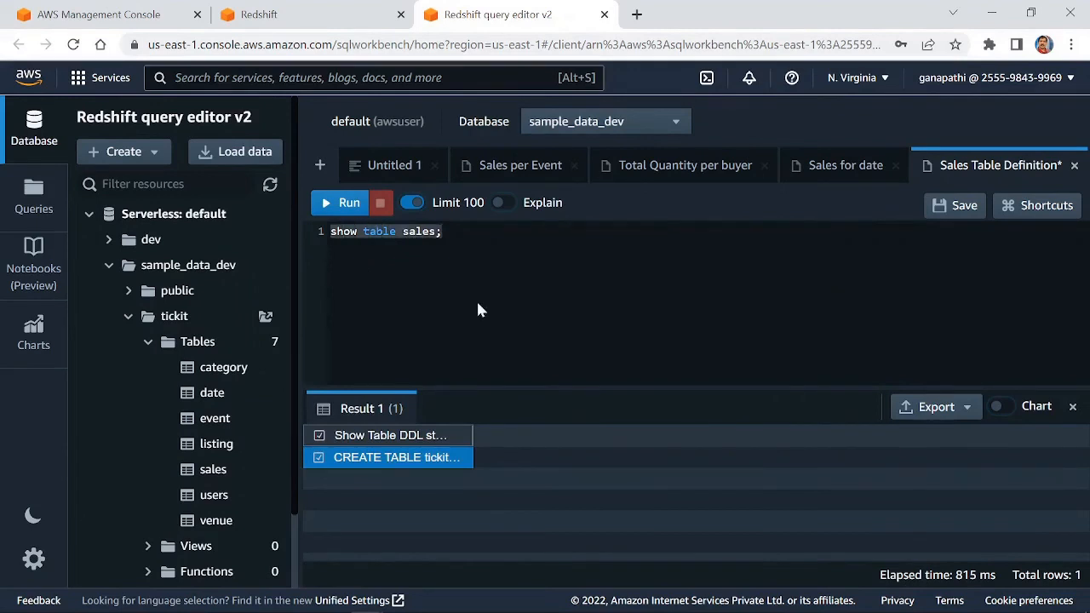
{"action": "type", "text": "select * fr"}
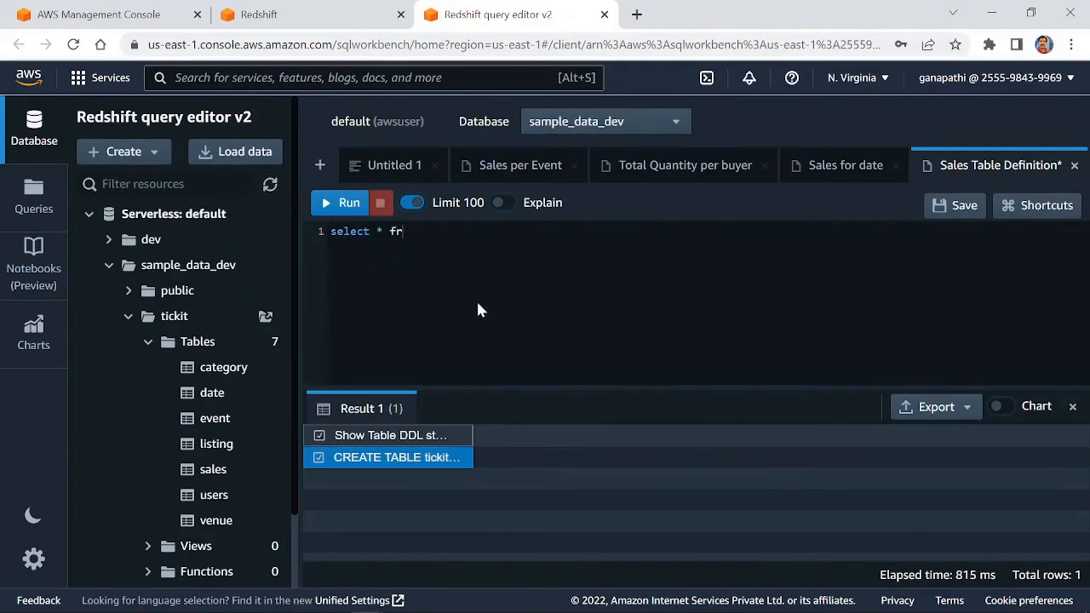
{"action": "type", "text": "om sales limit 10"}
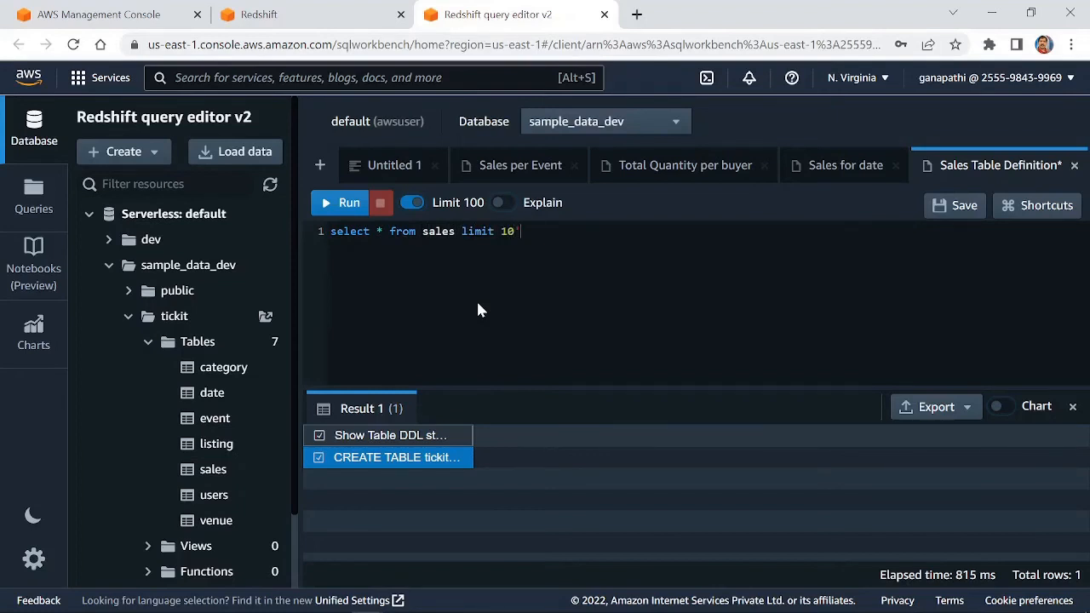
{"action": "type", "text": ";"}
{"action": "key", "text": "ctrl+Return"}
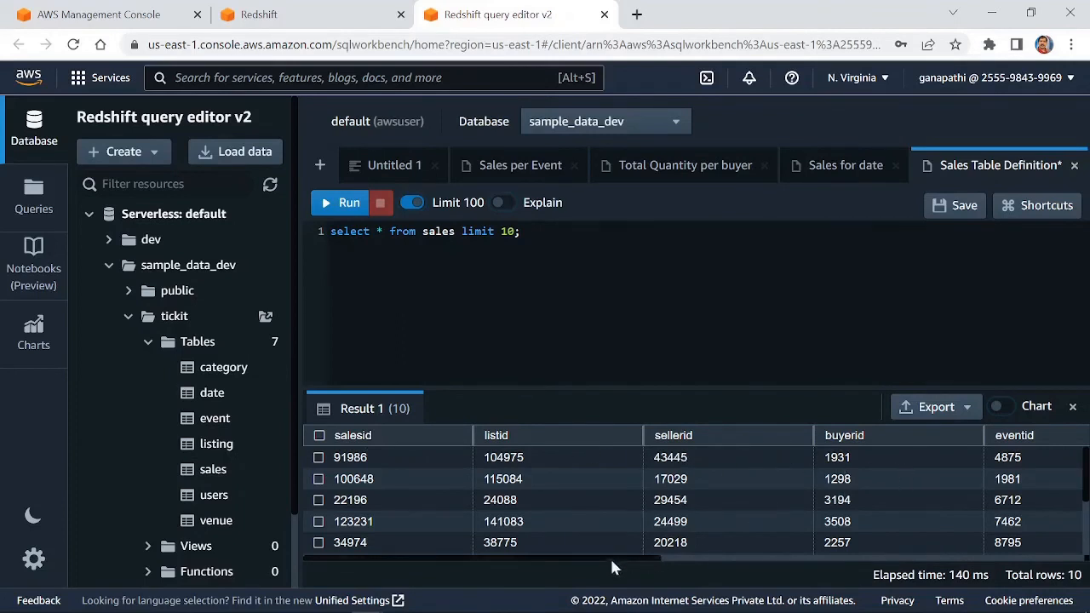
{"action": "scroll", "coordinate": [610, 544], "scroll_direction": "down", "scroll_amount": 3}
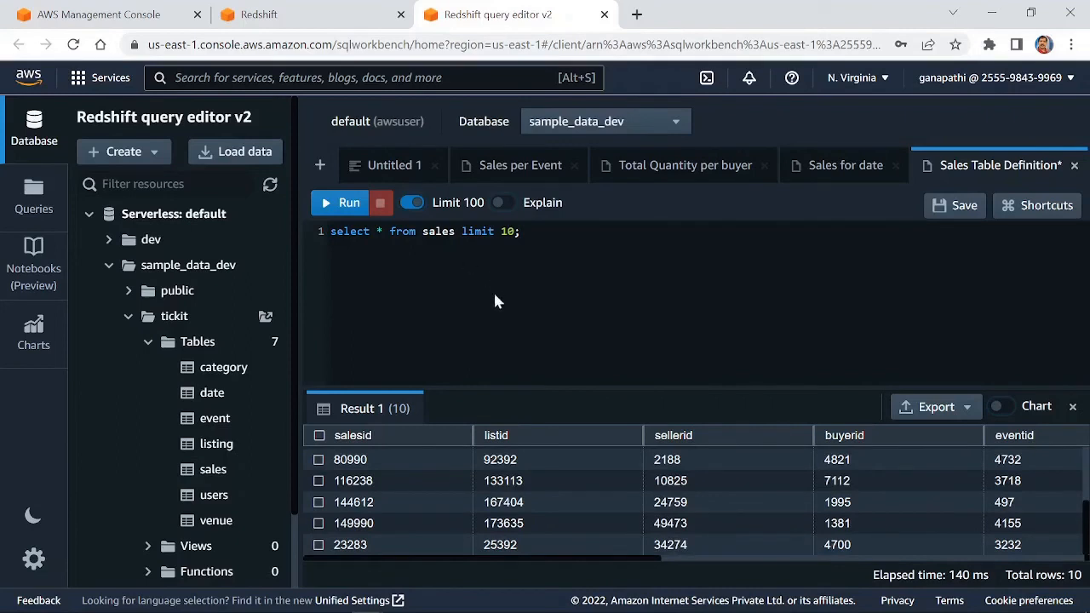
Step: Change the queried table to date with the limit of 10, run the query and review its columns and rows
{"action": "left_click", "coordinate": [439, 230]}
{"action": "type", "text": "dates"}
{"action": "left_click", "coordinate": [342, 203]}
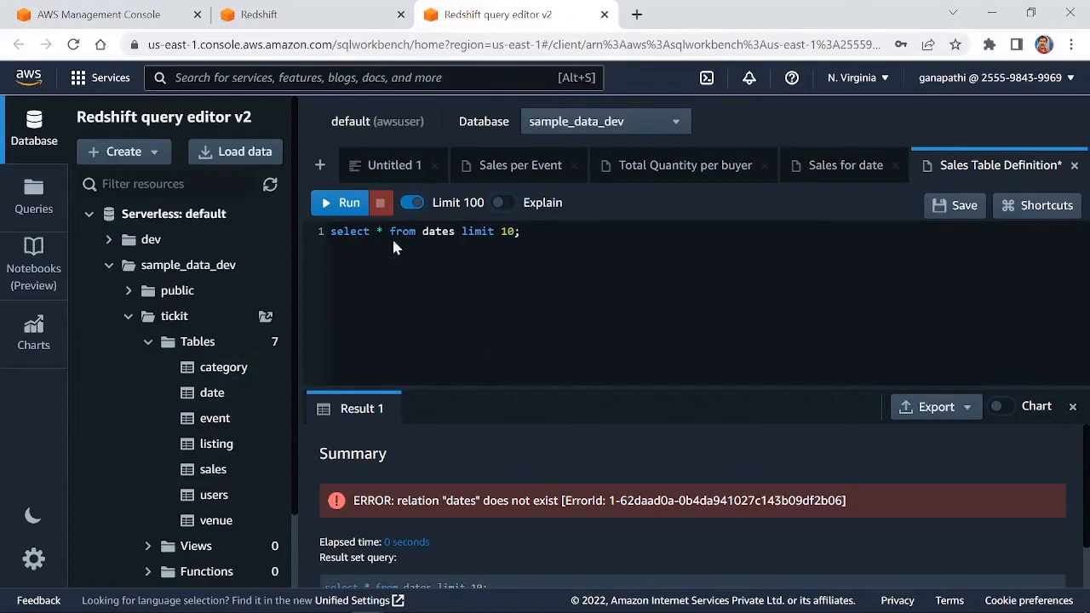
{"action": "key", "text": "BackSpace"}
{"action": "left_click", "coordinate": [345, 202]}
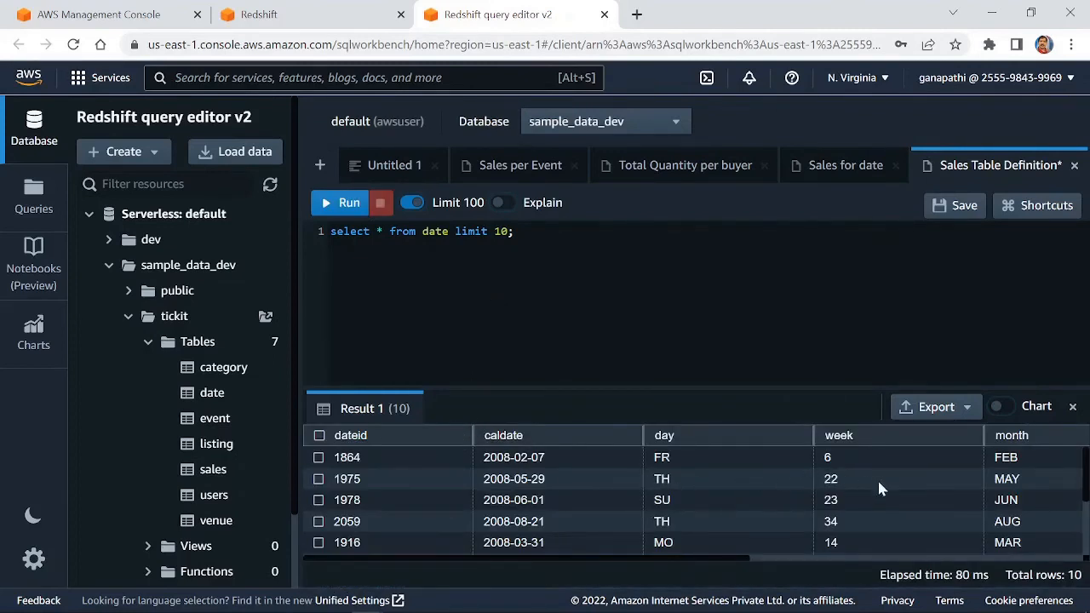
{"action": "left_click", "coordinate": [801, 559]}
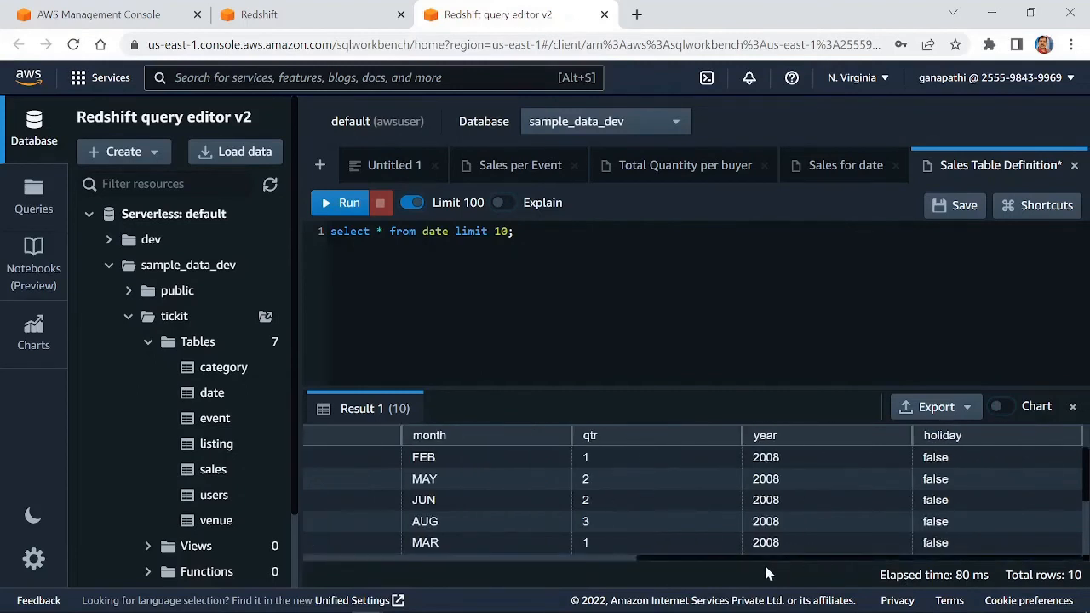
{"action": "scroll", "coordinate": [770, 454], "scroll_direction": "down", "scroll_amount": 3}
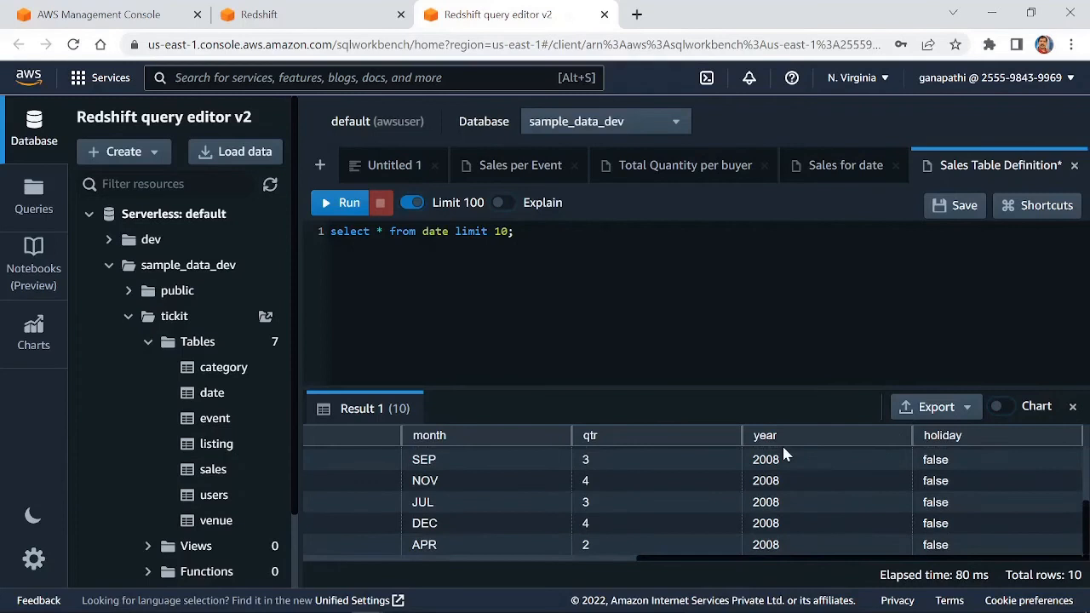
{"action": "scroll", "coordinate": [785, 454], "scroll_direction": "up", "scroll_amount": 3}
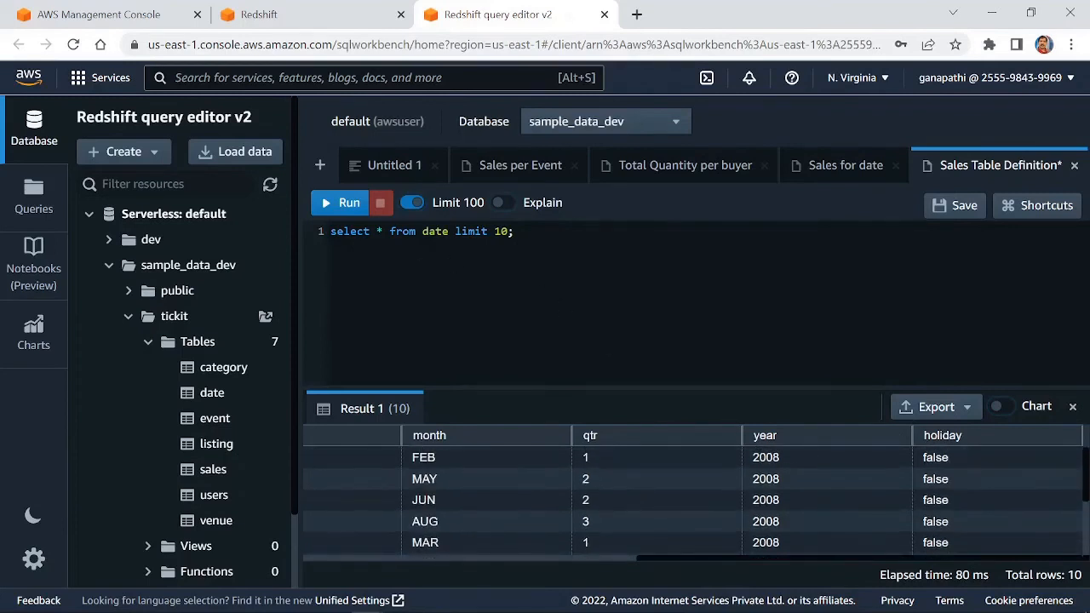
Step: Change the queried table to users and run the query
{"action": "double_click", "coordinate": [435, 232]}
{"action": "type", "text": "users"}
{"action": "left_click", "coordinate": [349, 205]}
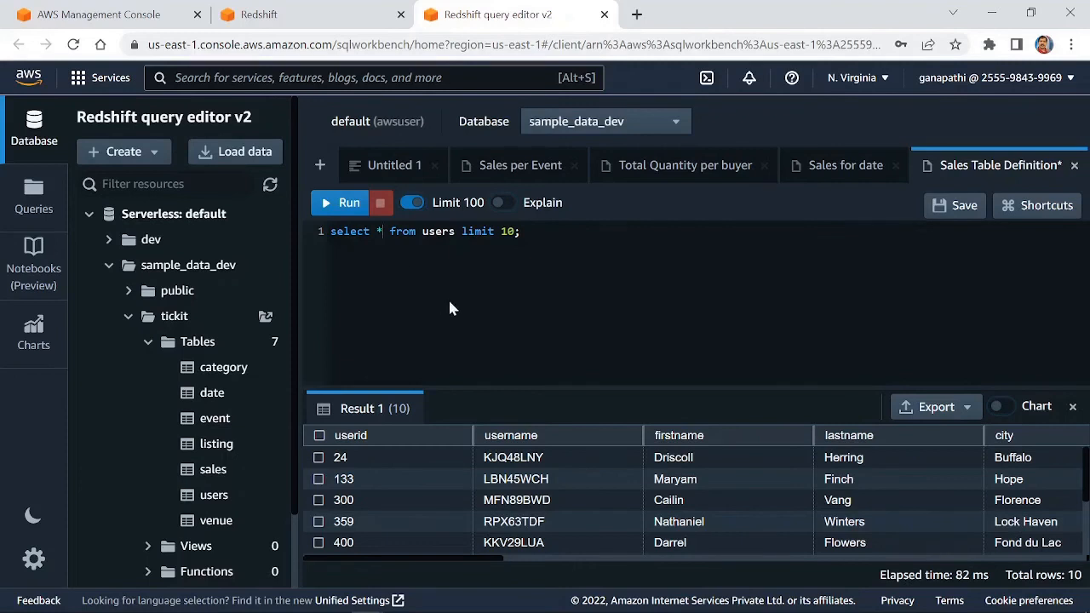
Step: Change the users query to select distinct city instead of all columns
{"action": "key", "text": "BackSpace"}
{"action": "type", "text": "disti"}
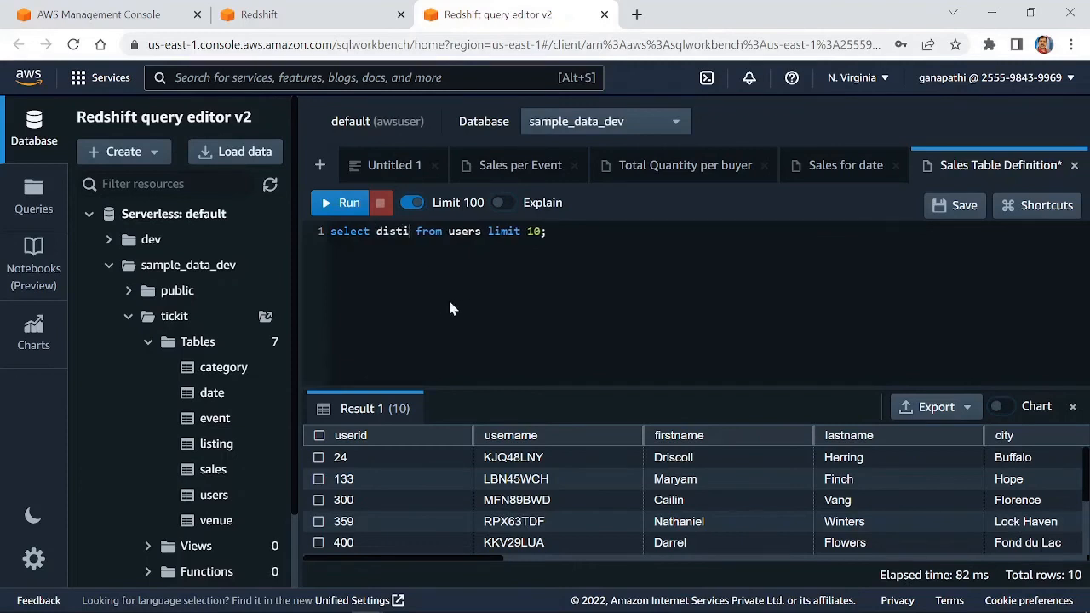
{"action": "type", "text": "nct city"}
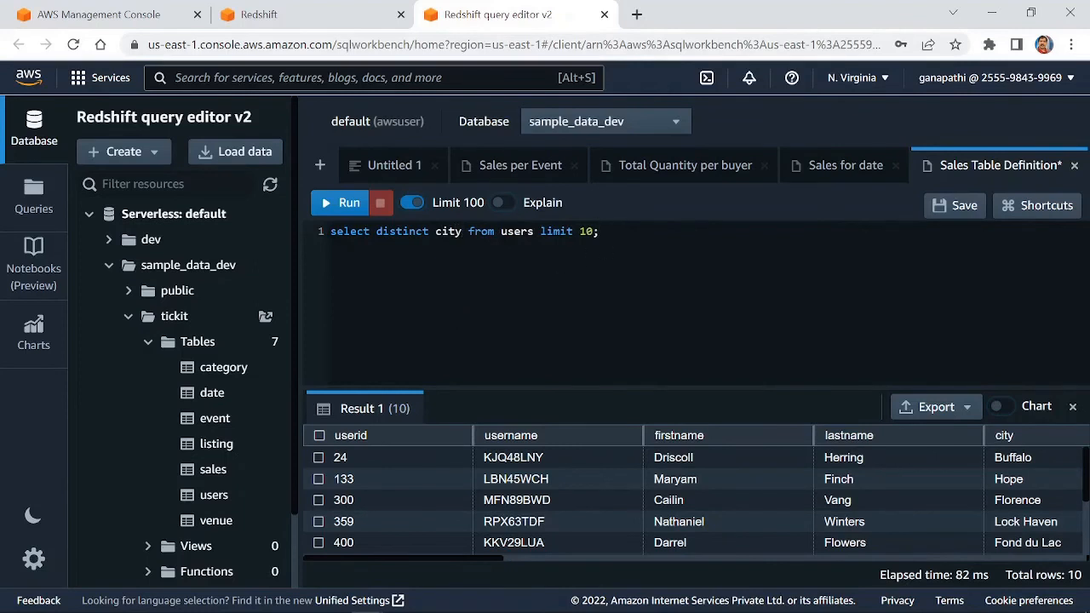
Step: Set the query limit to 50, run it and browse the list of distinct cities
{"action": "left_click", "coordinate": [593, 232]}
{"action": "key", "text": "BackSpace"}
{"action": "key", "text": "BackSpace"}
{"action": "type", "text": "50"}
{"action": "left_click", "coordinate": [345, 202]}
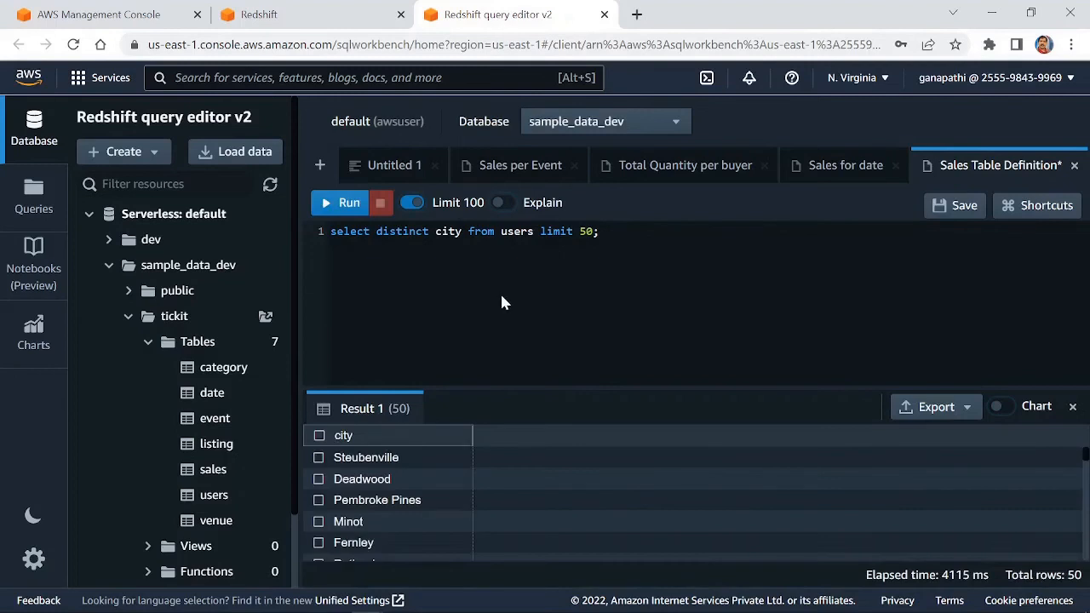
{"action": "scroll", "coordinate": [393, 503], "scroll_direction": "down", "scroll_amount": 5}
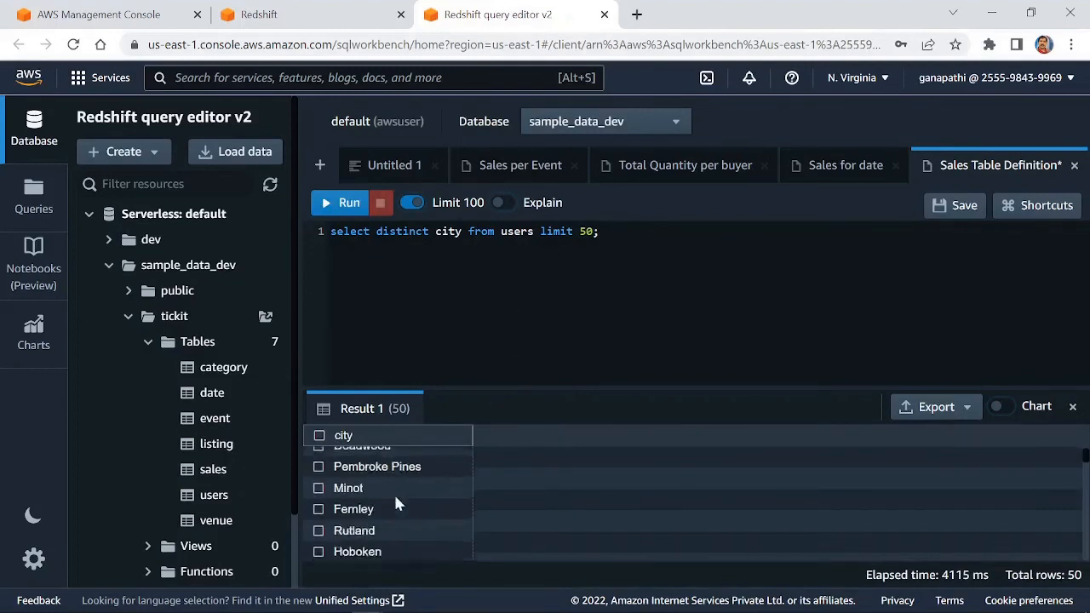
{"action": "scroll", "coordinate": [395, 502], "scroll_direction": "down", "scroll_amount": 5}
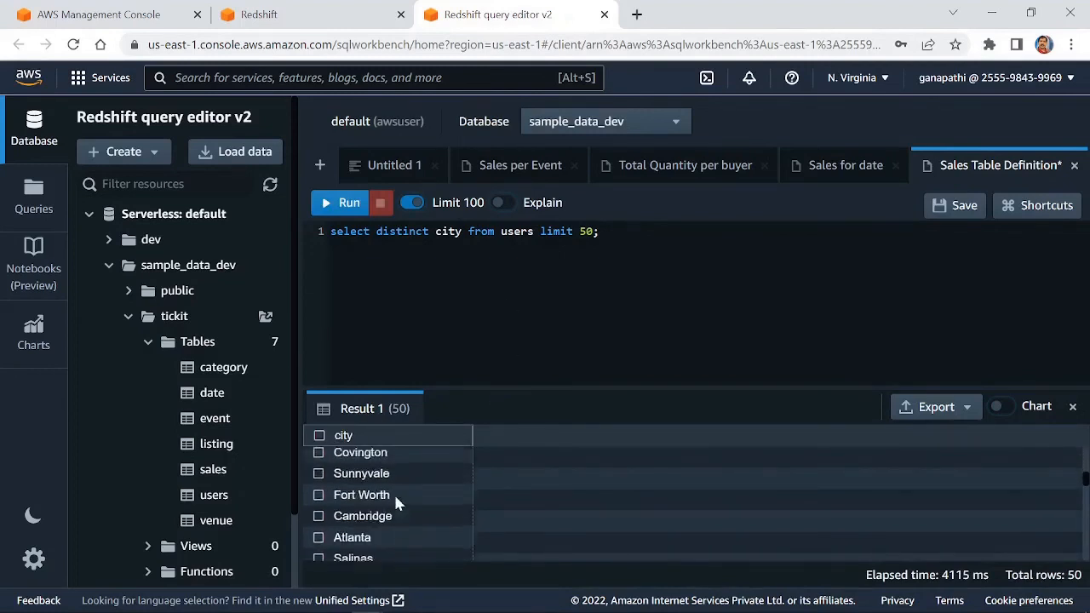
{"action": "scroll", "coordinate": [395, 502], "scroll_direction": "down", "scroll_amount": 2}
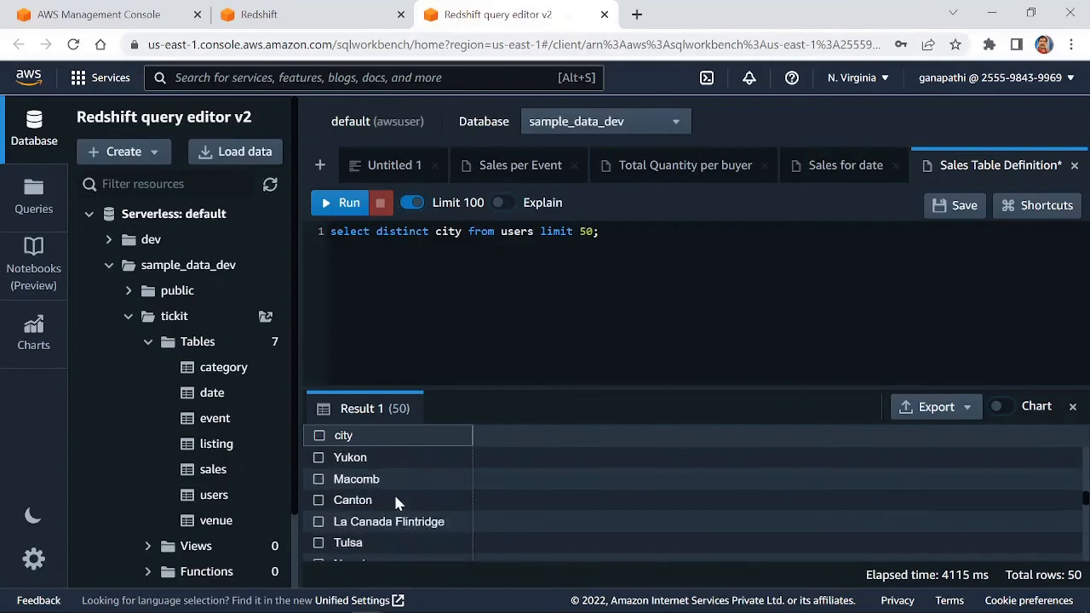
{"action": "scroll", "coordinate": [395, 502], "scroll_direction": "down", "scroll_amount": 4}
{"action": "scroll", "coordinate": [395, 503], "scroll_direction": "down", "scroll_amount": 8}
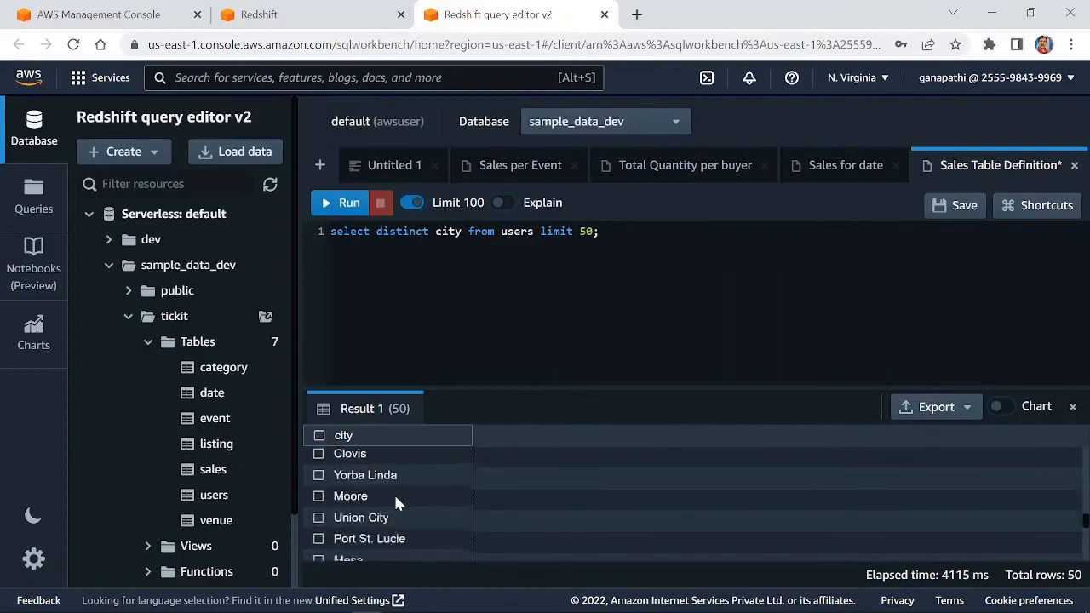
{"action": "scroll", "coordinate": [395, 502], "scroll_direction": "down", "scroll_amount": 1}
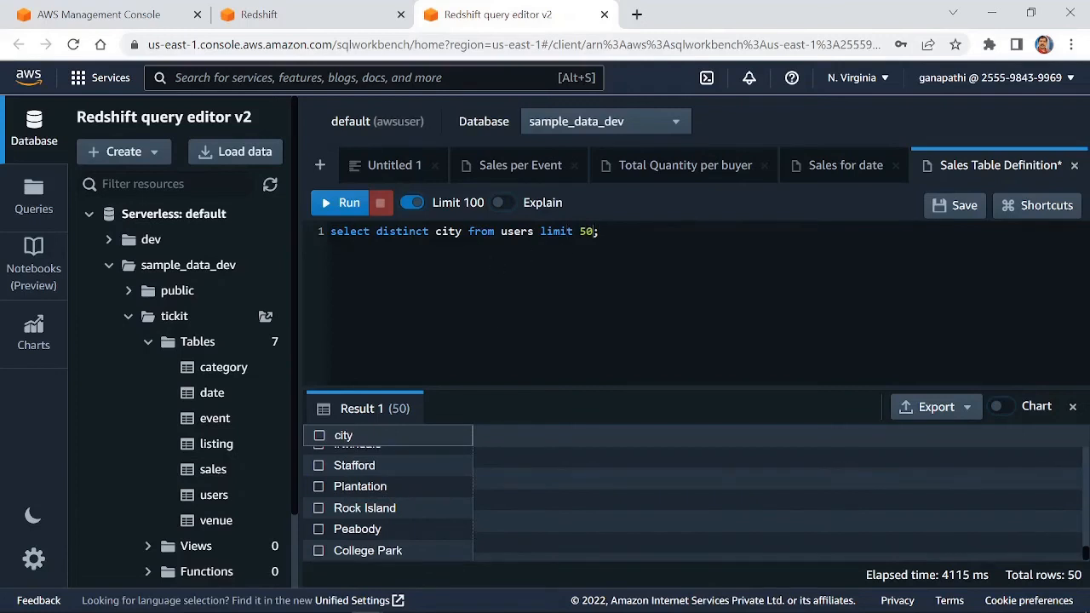
Step: Replace the limit clause with "where city = 'Boston'" and run the query
{"action": "key", "text": "BackSpace"}
{"action": "key", "text": "BackSpace"}
{"action": "key", "text": "BackSpace"}
{"action": "key", "text": "BackSpace"}
{"action": "key", "text": "BackSpace"}
{"action": "key", "text": "BackSpace"}
{"action": "key", "text": "BackSpace"}
{"action": "key", "text": "BackSpace"}
{"action": "type", "text": "where city = 'Boston'"}
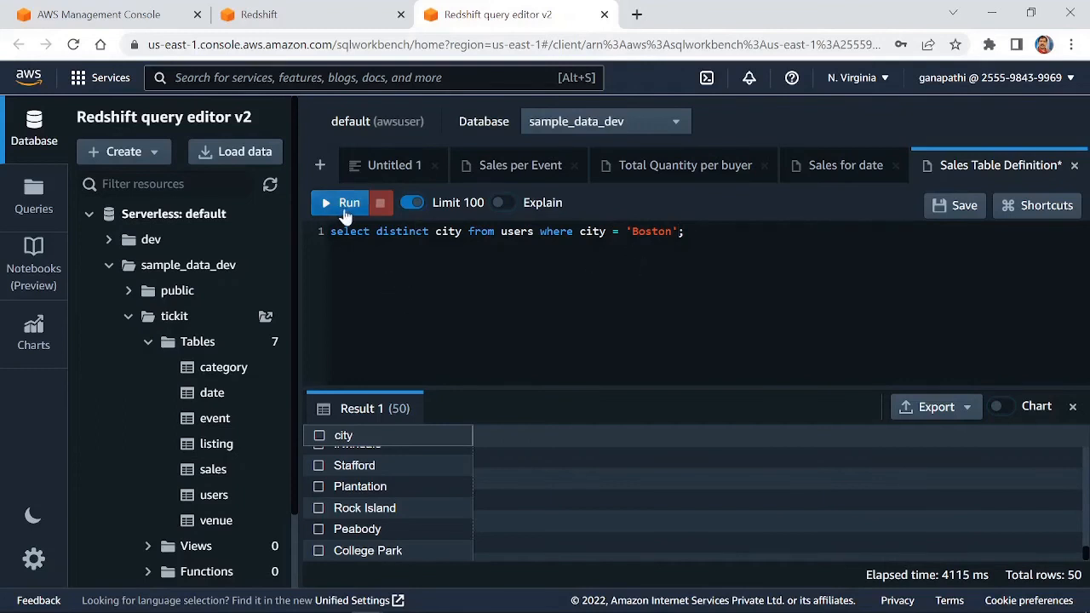
{"action": "left_click", "coordinate": [342, 204]}
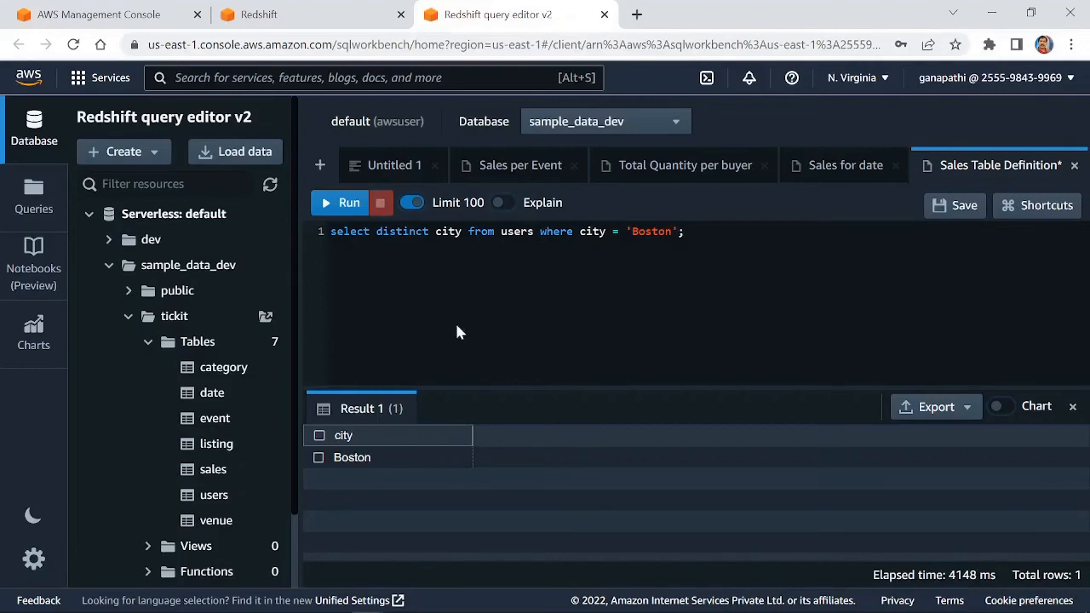
Step: Copy the top-five San Diego sellers query from redshiftServerless.txt in Atom and replace the current query in the Redshift query editor with it
{"action": "key", "text": "alt+Tab"}
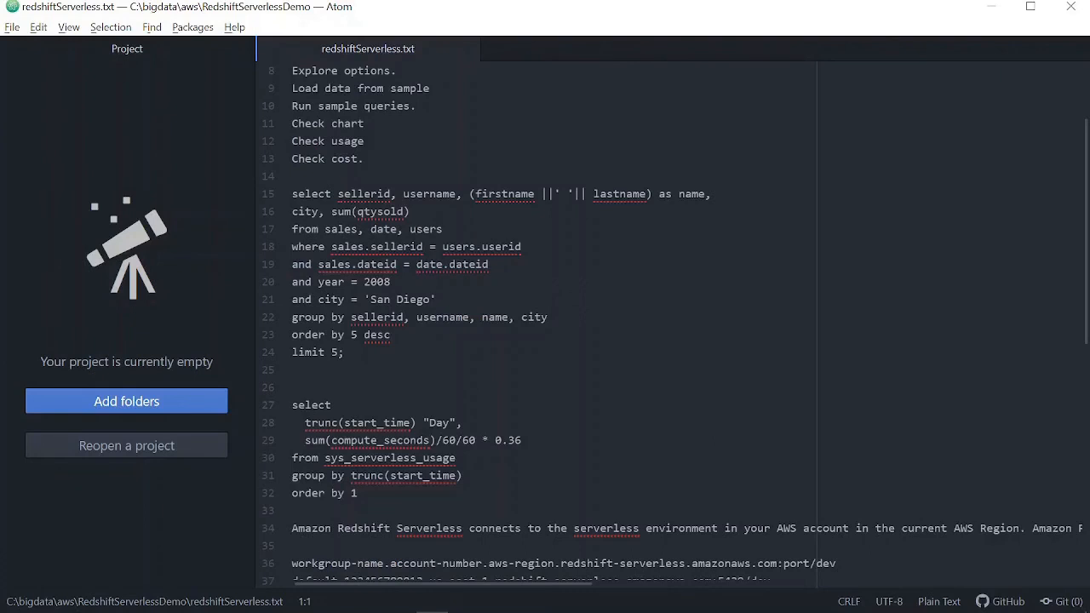
{"action": "left_click_drag", "start_coordinate": [292, 193], "coordinate": [345, 351]}
{"action": "key", "text": "ctrl+c"}
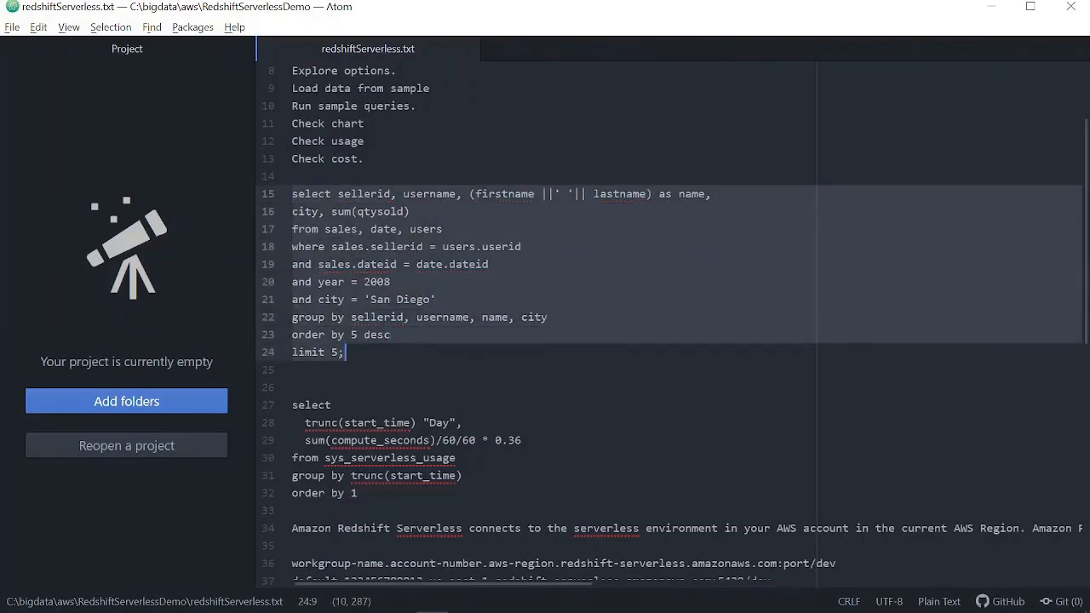
{"action": "key", "text": "alt+Tab"}
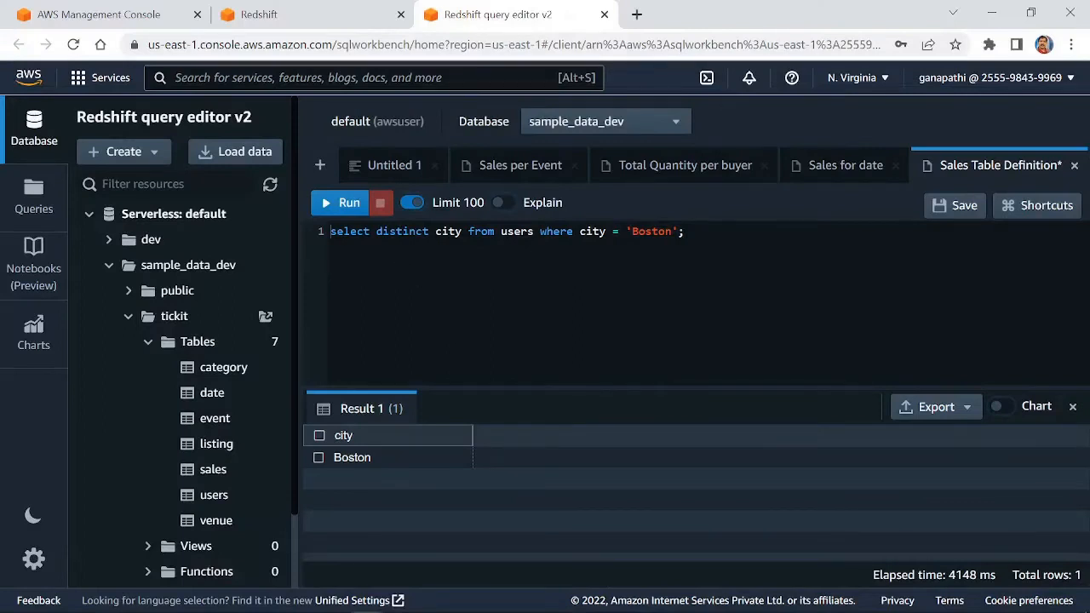
{"action": "key", "text": "ctrl+a"}
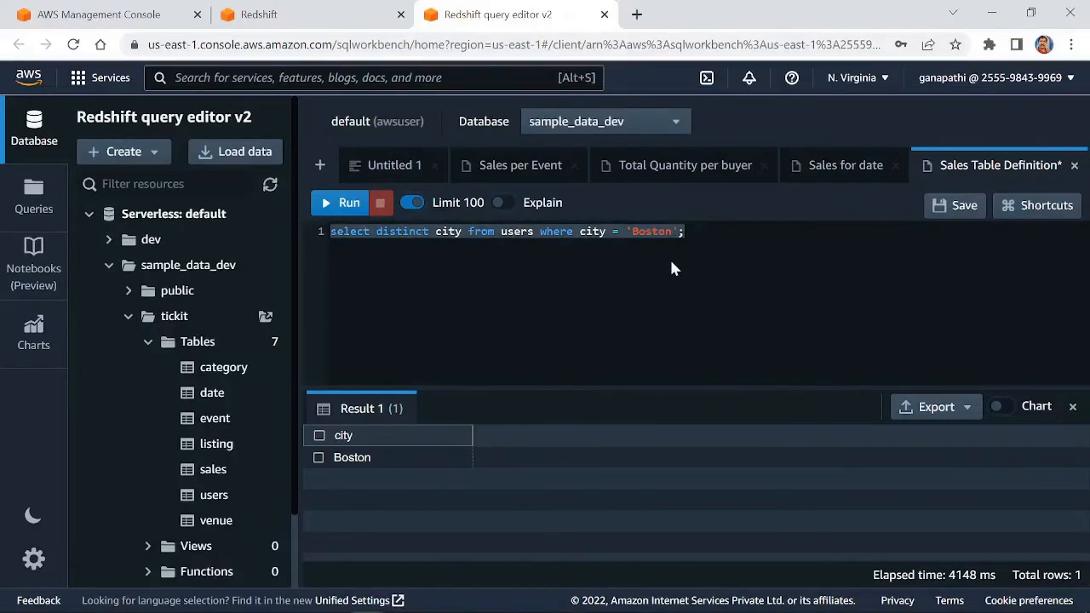
{"action": "key", "text": "ctrl+v"}
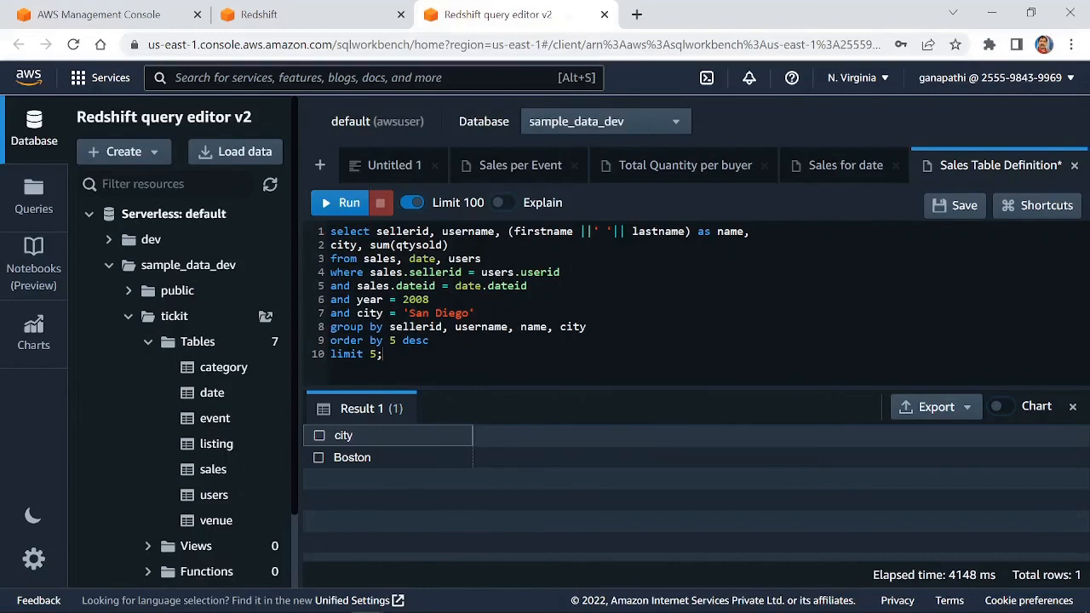
Step: Change the city filter in the sellers query to 'Boston' and run it
{"action": "left_click", "coordinate": [468, 314]}
{"action": "key", "text": "BackSpace"}
{"action": "key", "text": "BackSpace"}
{"action": "key", "text": "BackSpace"}
{"action": "key", "text": "BackSpace"}
{"action": "key", "text": "BackSpace"}
{"action": "key", "text": "BackSpace"}
{"action": "key", "text": "BackSpace"}
{"action": "key", "text": "BackSpace"}
{"action": "key", "text": "BackSpace"}
{"action": "type", "text": "Boston"}
{"action": "key", "text": "ctrl+Return"}
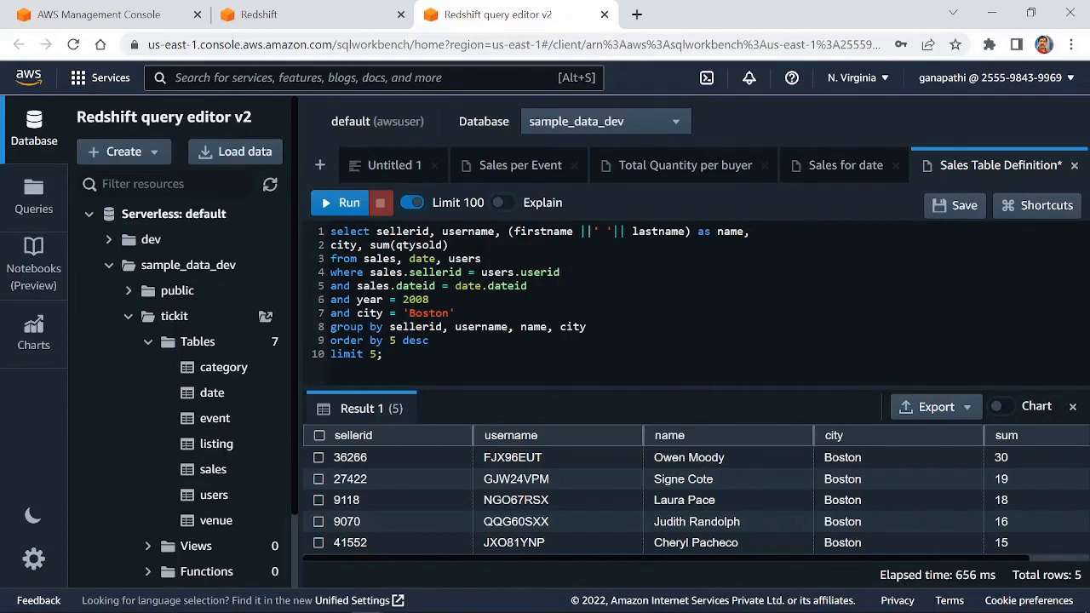
Step: Replace the query with one computing sum(compute_seconds)/60/60 * 0.36 per day from sys_serverless_usage, grouped by trunc(start_time) and ordered by 1, and run it
{"action": "left_click_drag", "start_coordinate": [383, 353], "coordinate": [298, 228]}
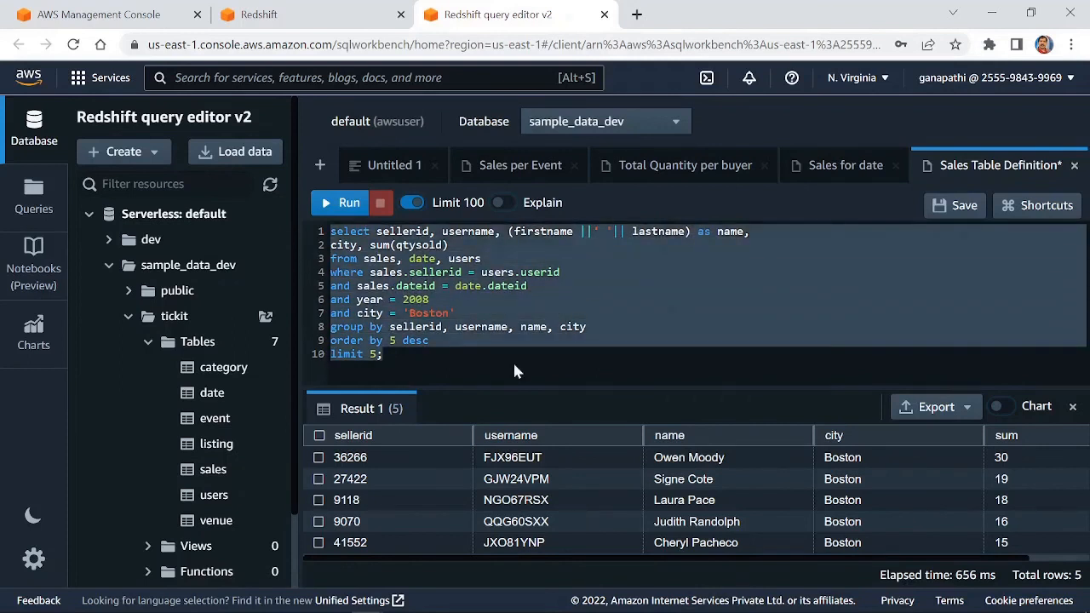
{"action": "key", "text": "BackSpace"}
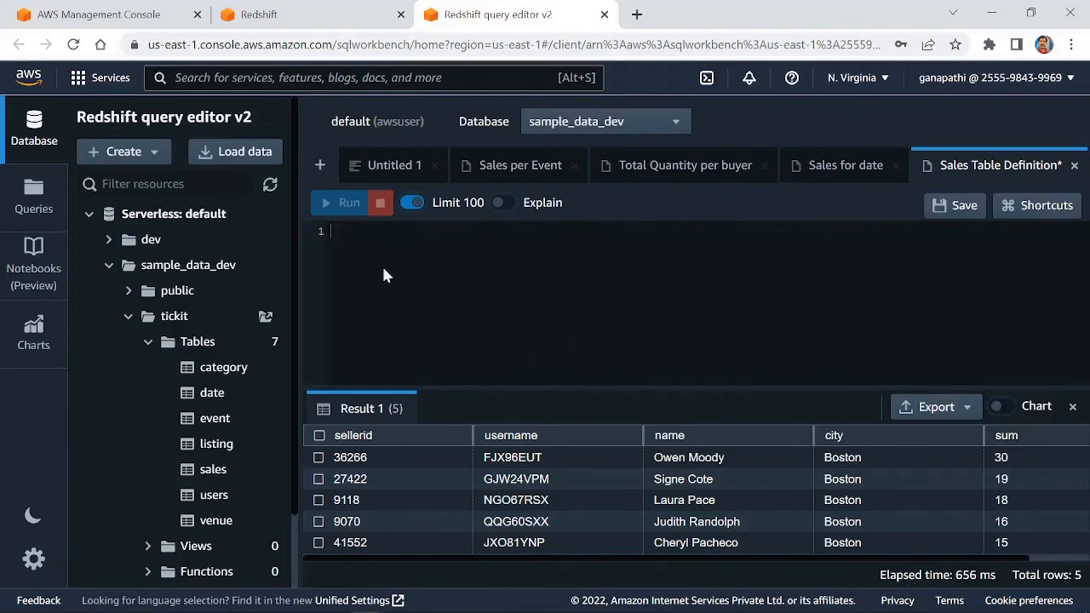
{"action": "type", "text": "select   trunc(start_time) \"Day\",   sum(compute_seconds)/60/60 * 0.36 from sys_serverless_usage group by trunc(start_time) order by 1"}
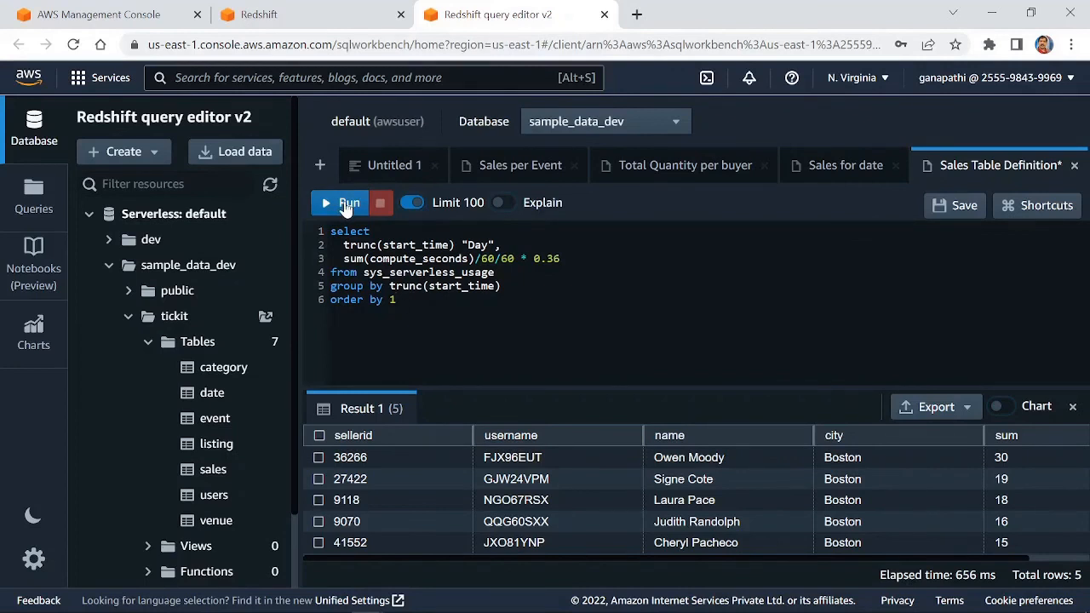
{"action": "left_click", "coordinate": [345, 208]}
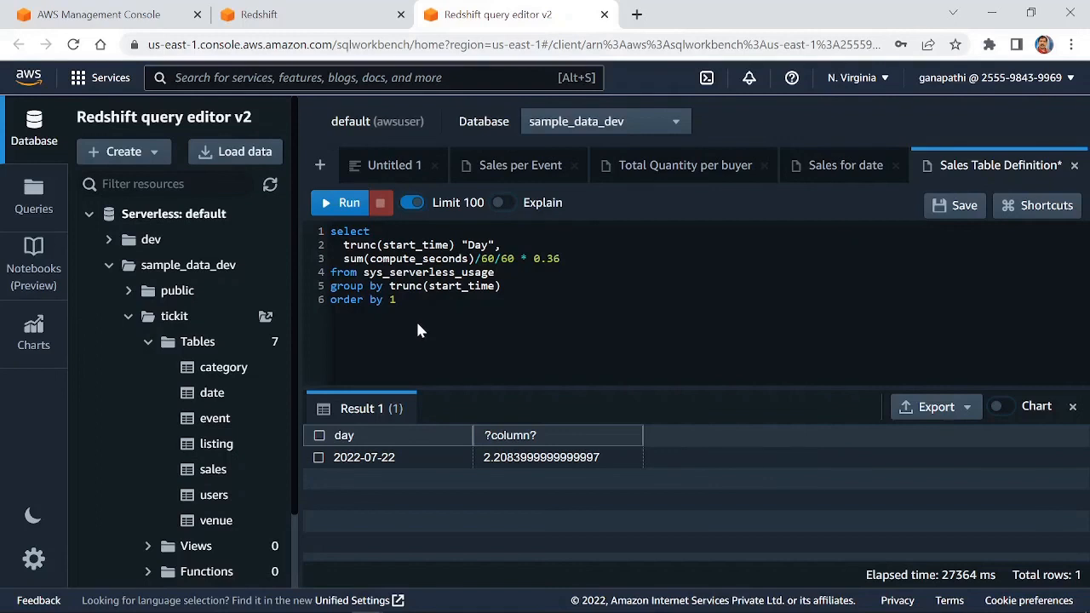
Step: Close the query editor and open the Redshift Serverless dashboard to check the remaining free trial credits
{"action": "left_click", "coordinate": [604, 15]}
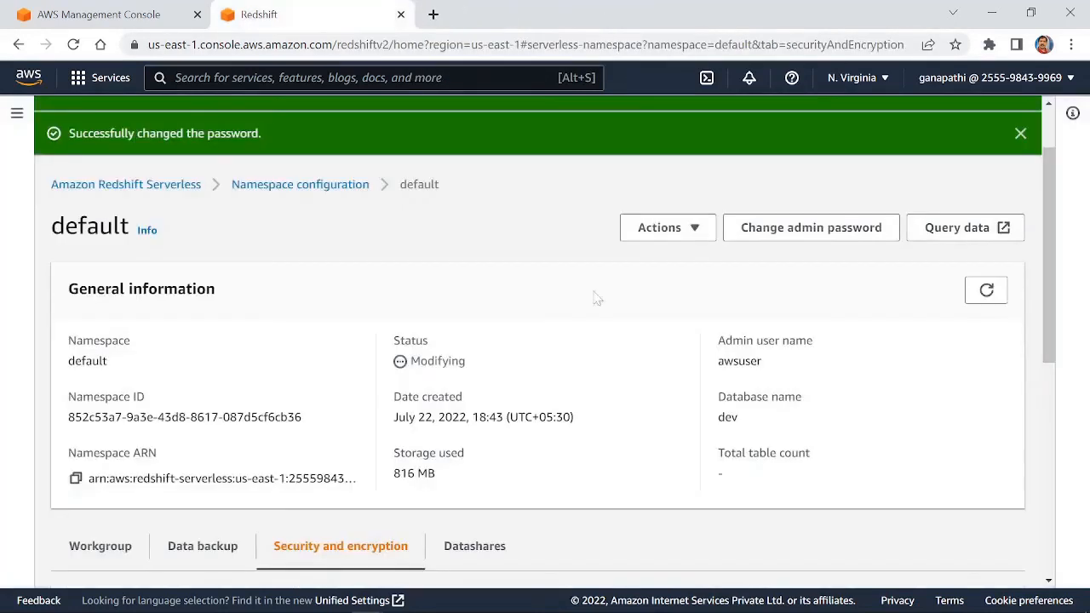
{"action": "scroll", "coordinate": [263, 324], "scroll_direction": "down", "scroll_amount": 3}
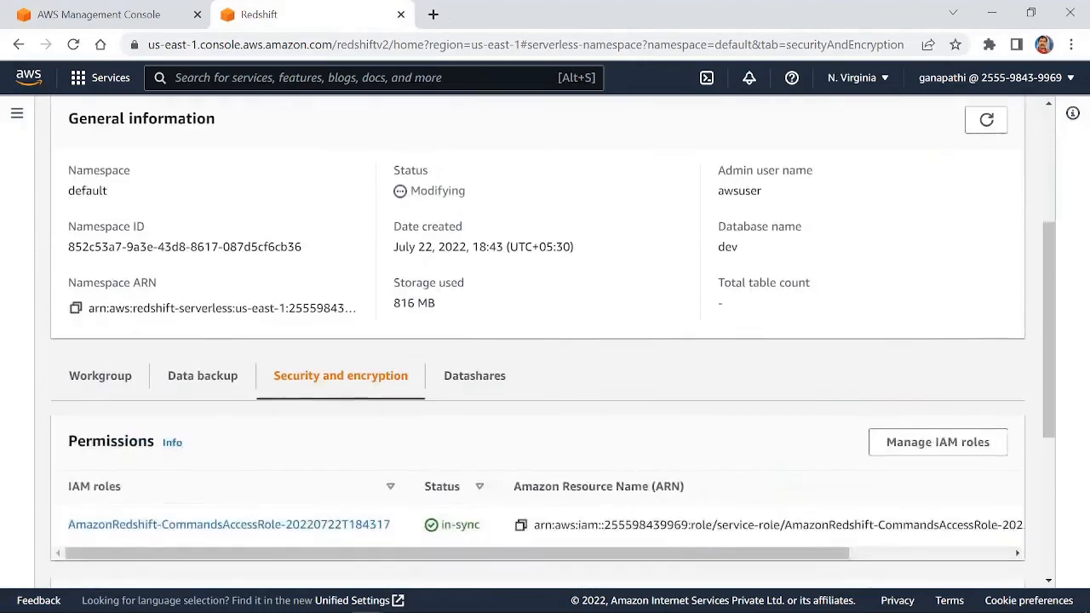
{"action": "left_click", "coordinate": [149, 271]}
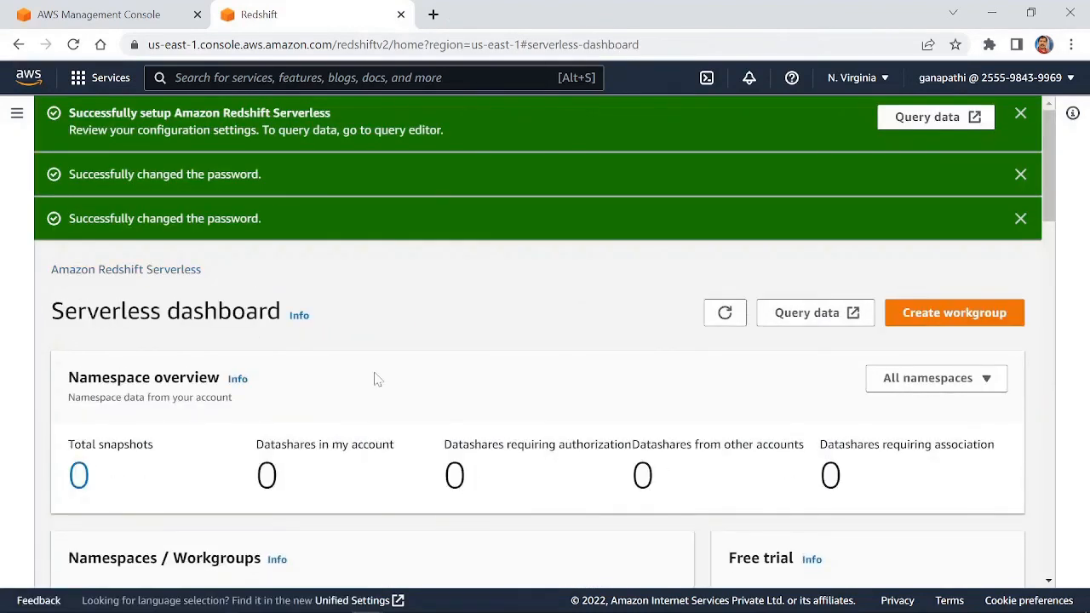
{"action": "scroll", "coordinate": [434, 374], "scroll_direction": "down", "scroll_amount": 2}
{"action": "scroll", "coordinate": [472, 379], "scroll_direction": "down", "scroll_amount": 1}
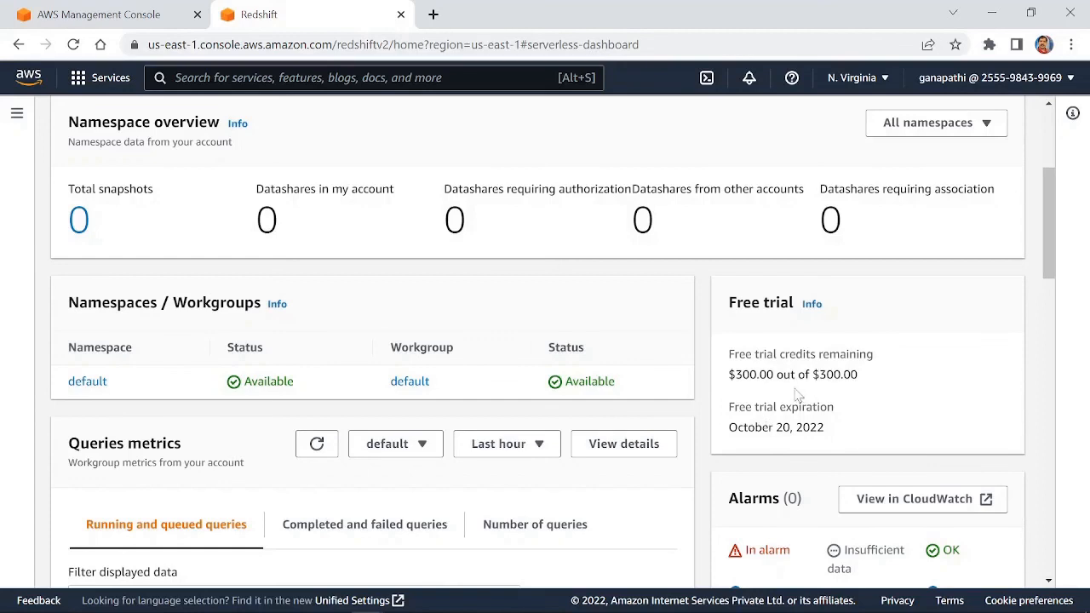
Step: Review the chart of running and queued queries and switch the queries metrics to the number of queries
{"action": "scroll", "coordinate": [798, 396], "scroll_direction": "down", "scroll_amount": 4}
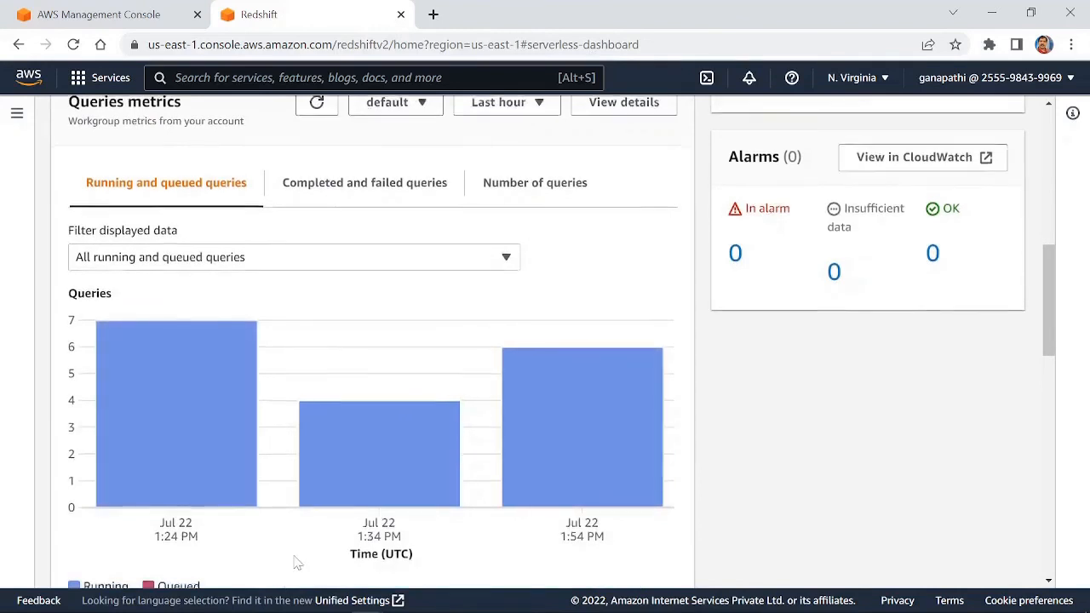
{"action": "scroll", "coordinate": [295, 561], "scroll_direction": "down", "scroll_amount": 1}
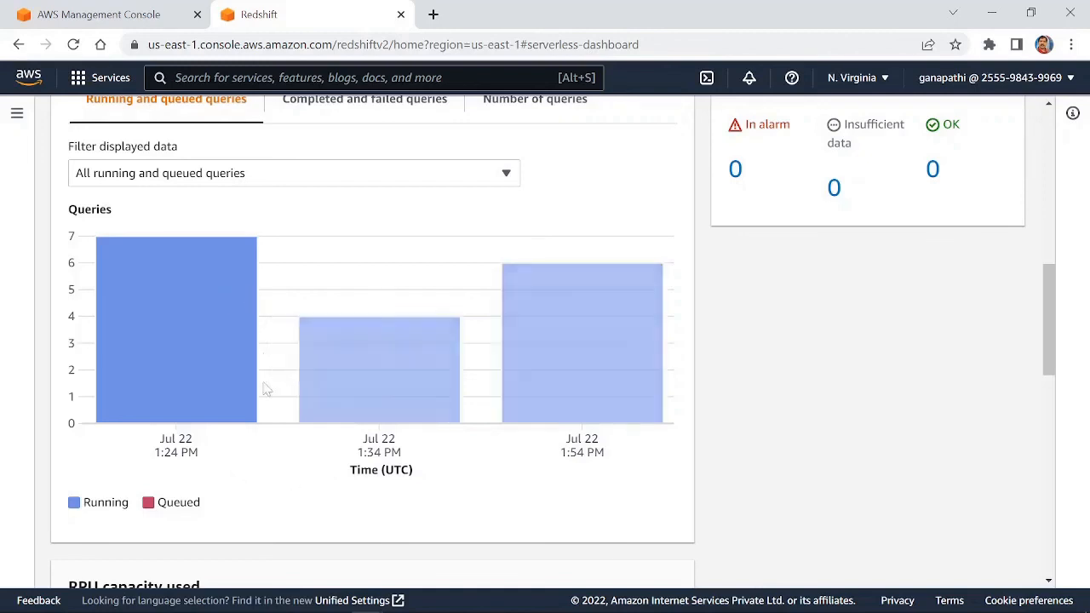
{"action": "scroll", "coordinate": [271, 460], "scroll_direction": "up", "scroll_amount": 1}
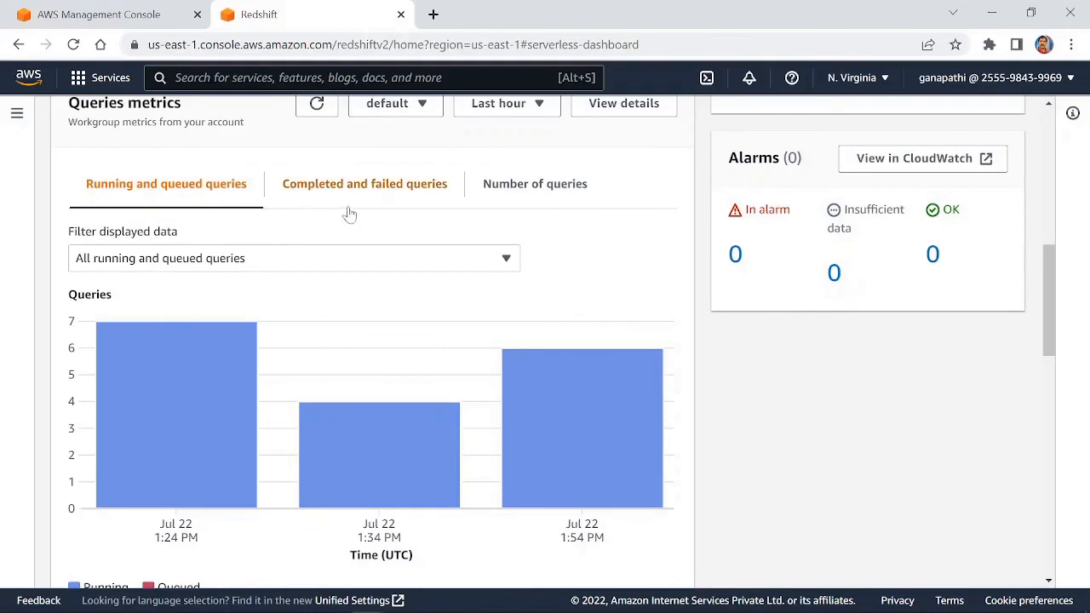
{"action": "left_click", "coordinate": [549, 189]}
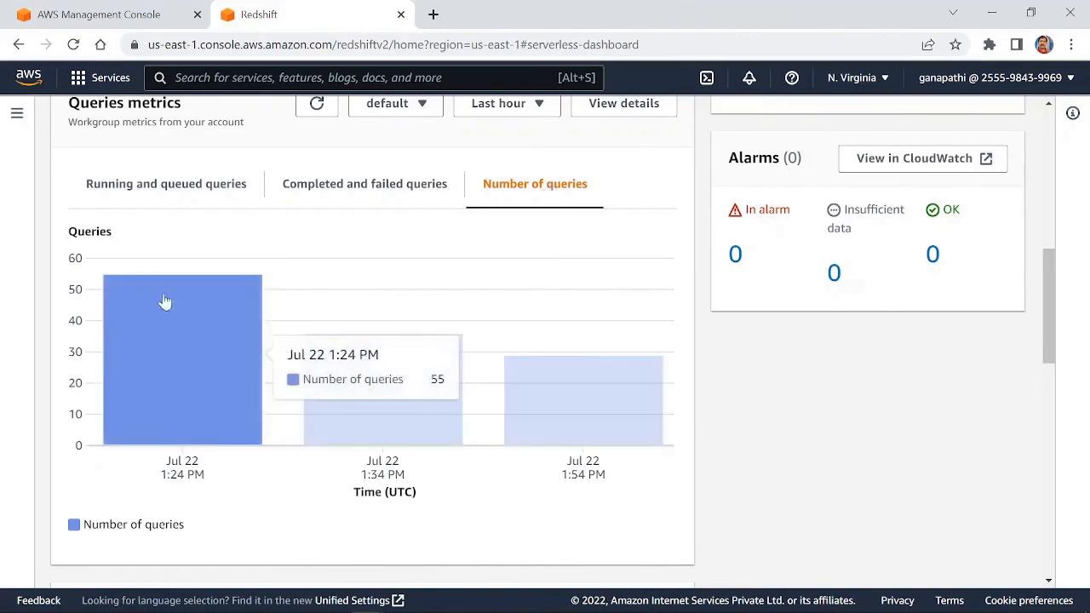
Step: Examine the RPU capacity used over the last hour, checking the compute capacity at individual times
{"action": "scroll", "coordinate": [290, 511], "scroll_direction": "down", "scroll_amount": 2}
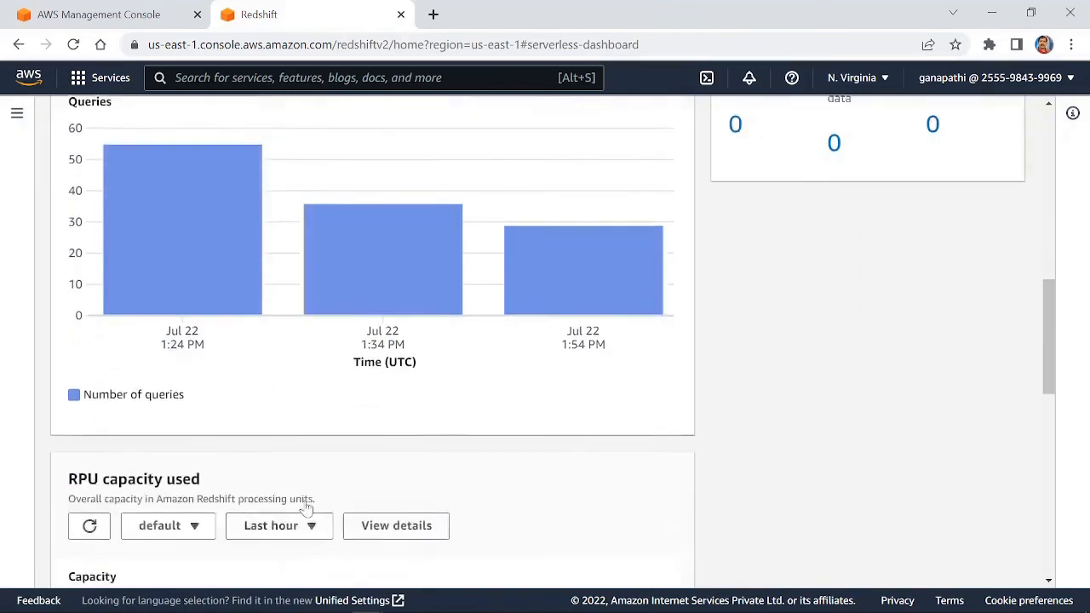
{"action": "scroll", "coordinate": [526, 468], "scroll_direction": "down", "scroll_amount": 2}
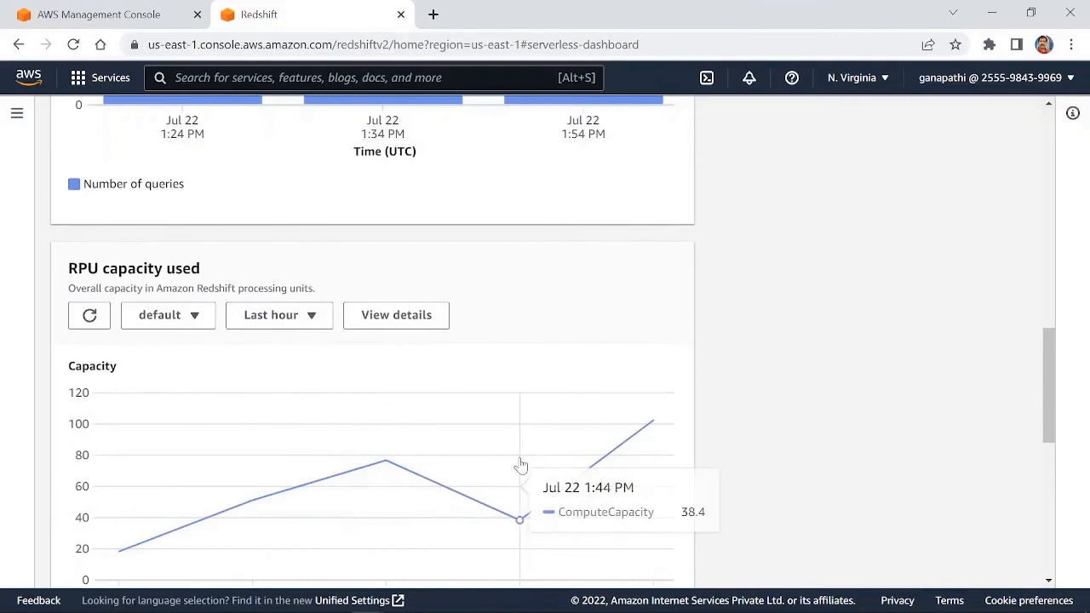
{"action": "scroll", "coordinate": [520, 463], "scroll_direction": "down", "scroll_amount": 1}
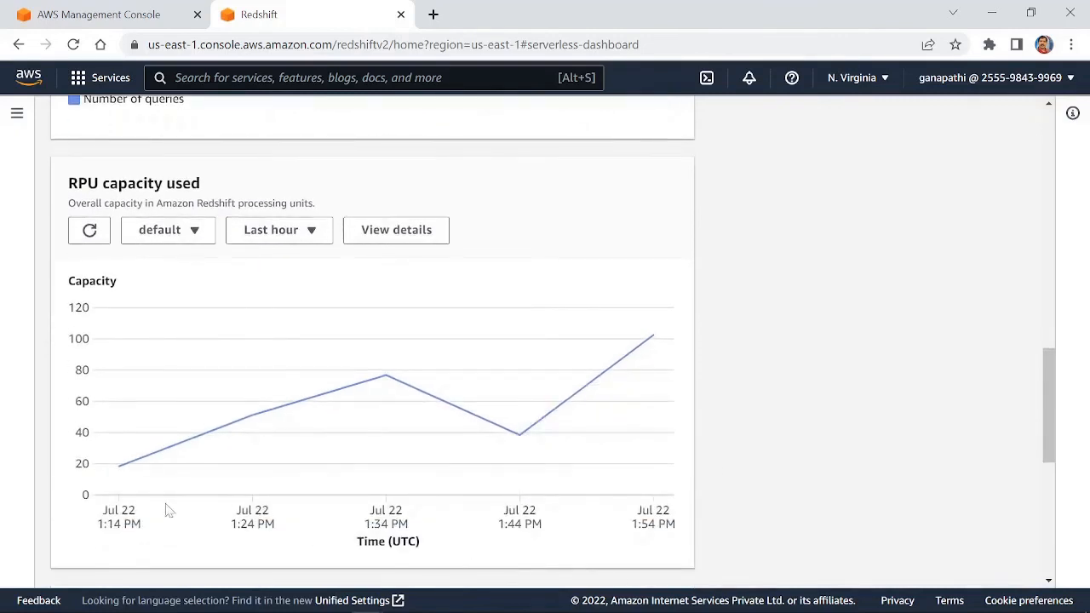
{"action": "mouse_move", "coordinate": [341, 441]}
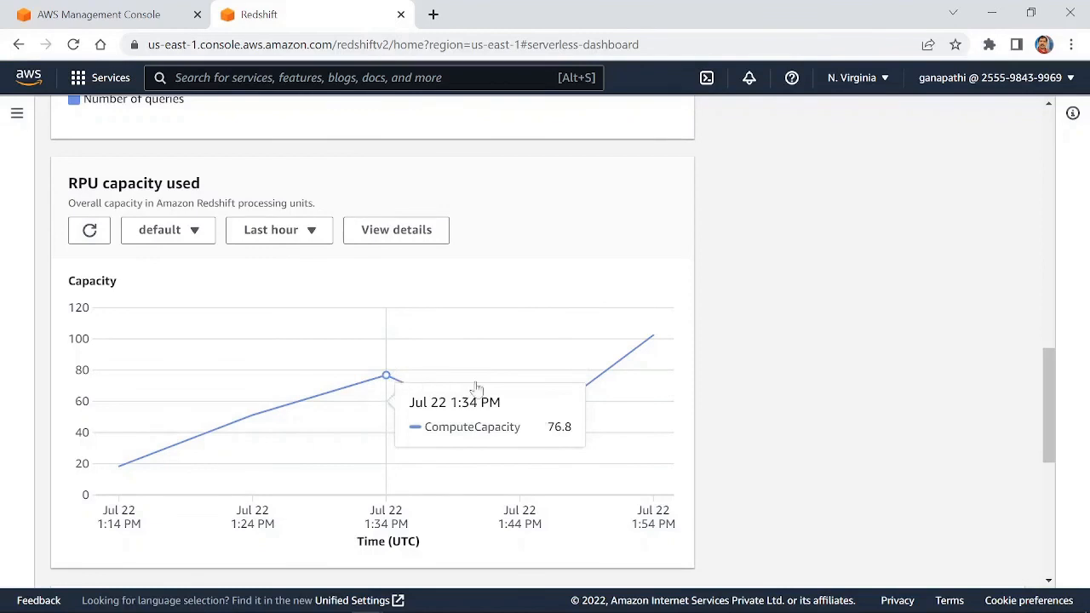
{"action": "mouse_move", "coordinate": [540, 436]}
{"action": "mouse_move", "coordinate": [630, 380]}
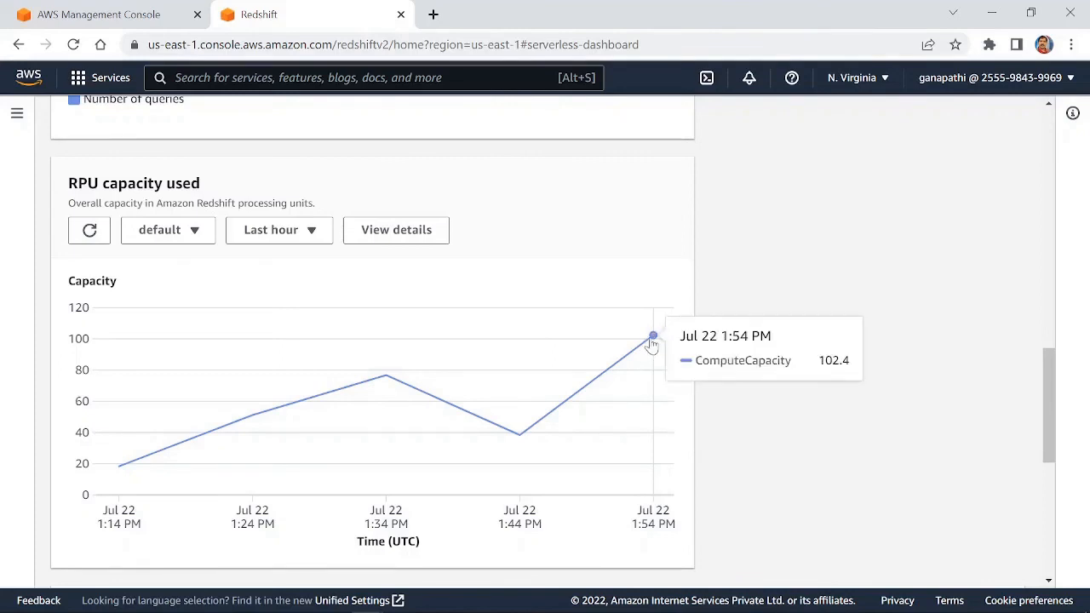
Step: Return to the queries metrics and compare the number of queries in each time interval of the chart
{"action": "scroll", "coordinate": [341, 443], "scroll_direction": "up", "scroll_amount": 2}
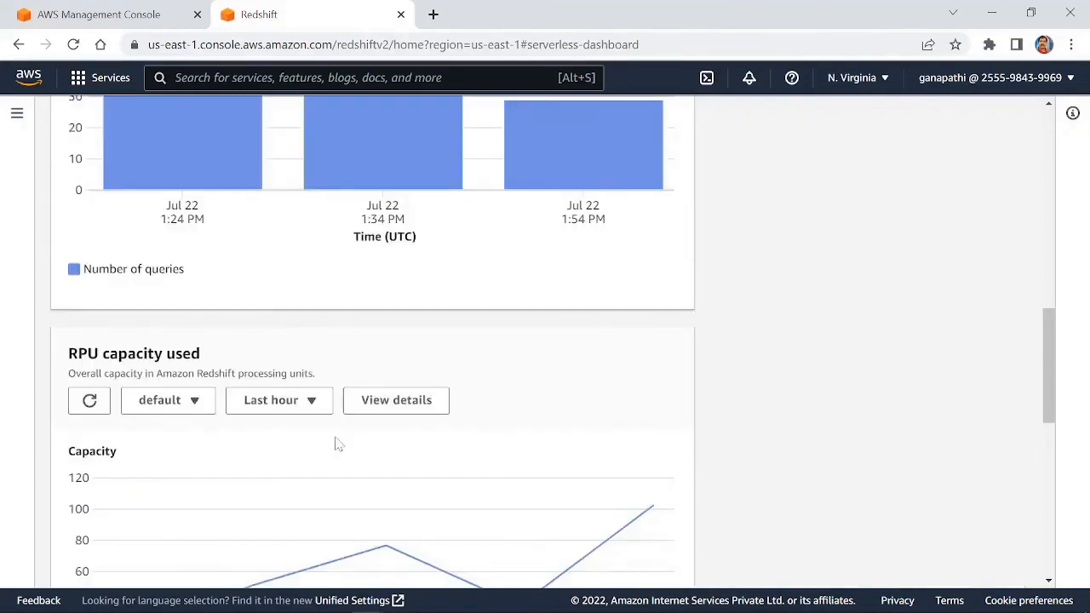
{"action": "scroll", "coordinate": [338, 442], "scroll_direction": "up", "scroll_amount": 3}
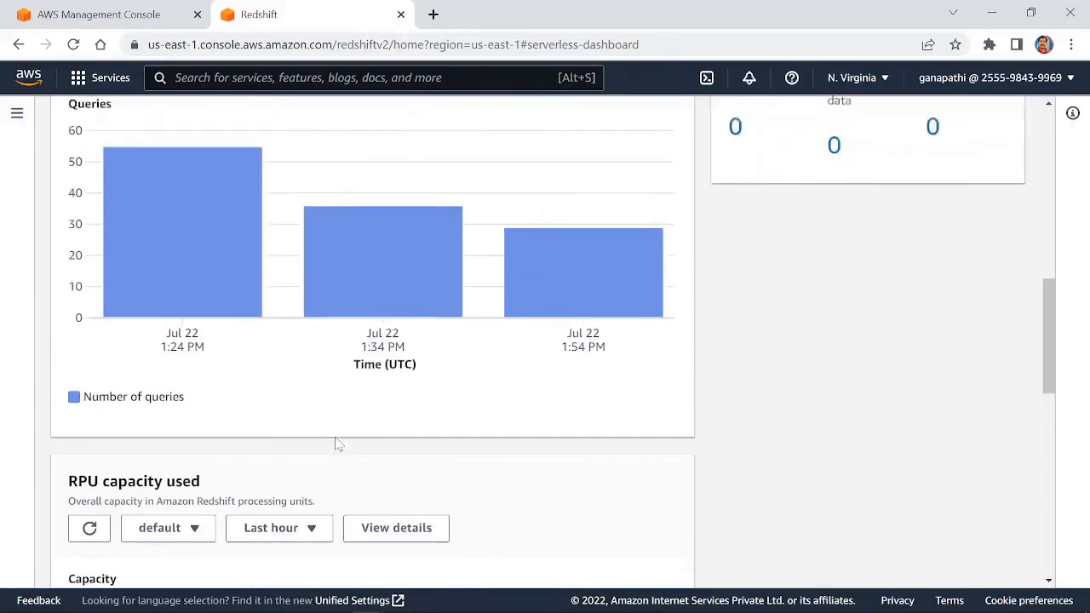
{"action": "scroll", "coordinate": [338, 443], "scroll_direction": "up", "scroll_amount": 2}
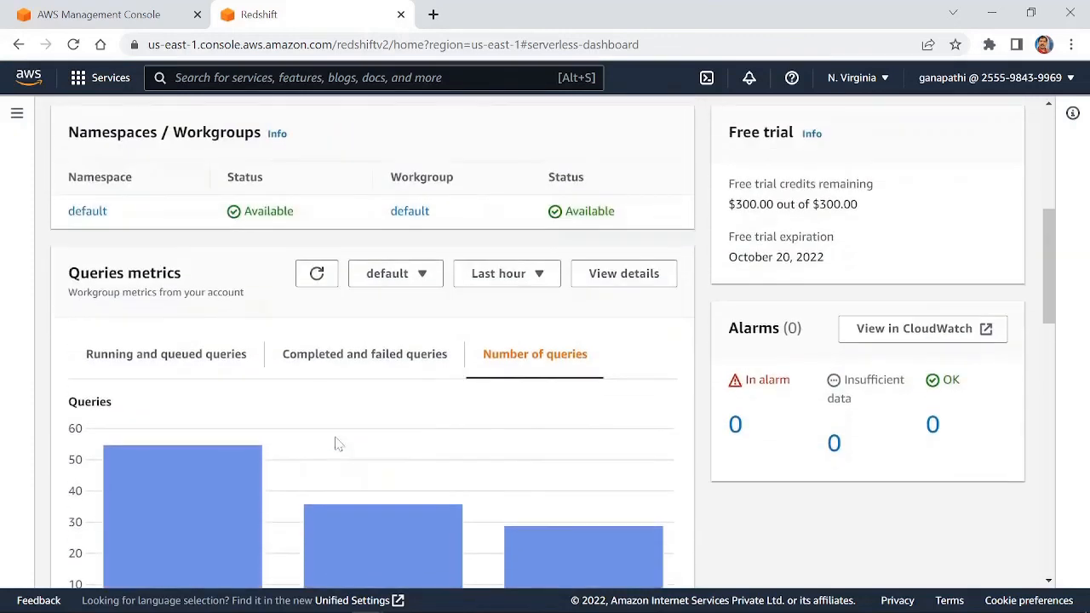
{"action": "scroll", "coordinate": [338, 442], "scroll_direction": "up", "scroll_amount": 1}
{"action": "scroll", "coordinate": [336, 443], "scroll_direction": "down", "scroll_amount": 2}
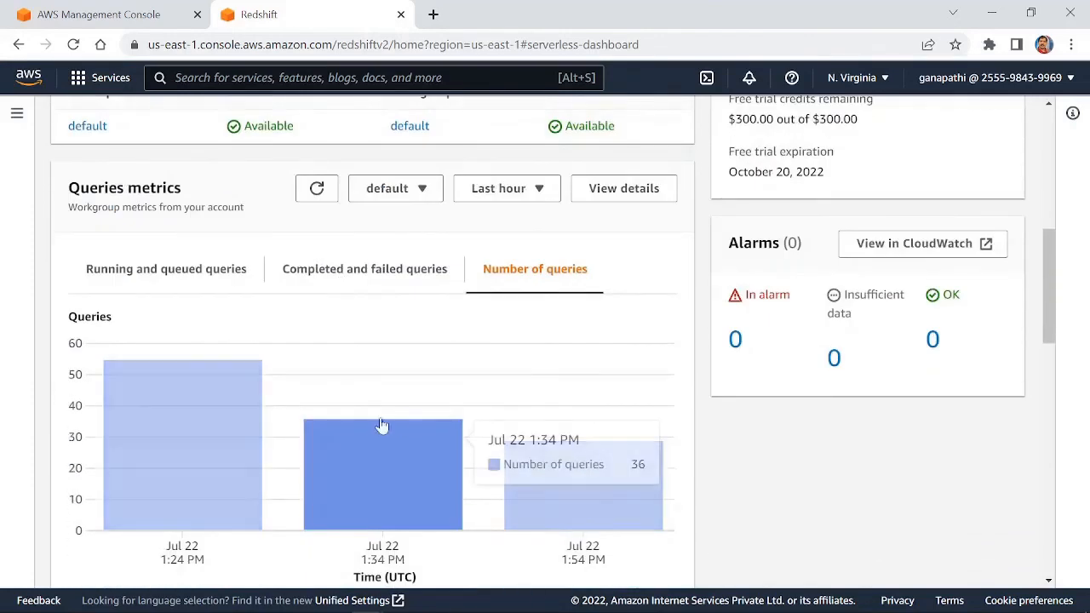
{"action": "mouse_move", "coordinate": [529, 382]}
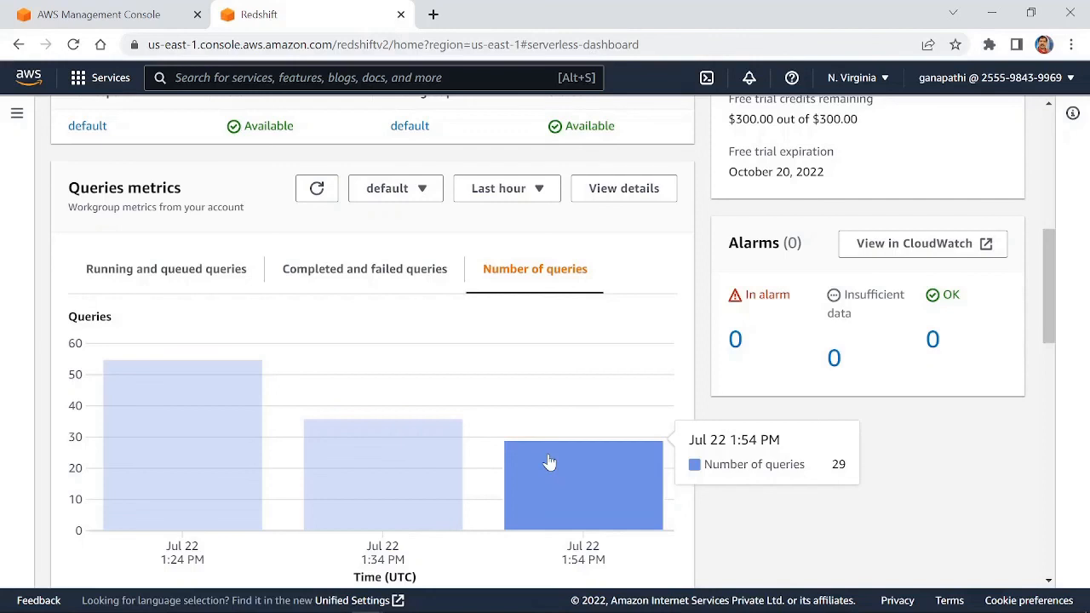
{"action": "mouse_move", "coordinate": [391, 463]}
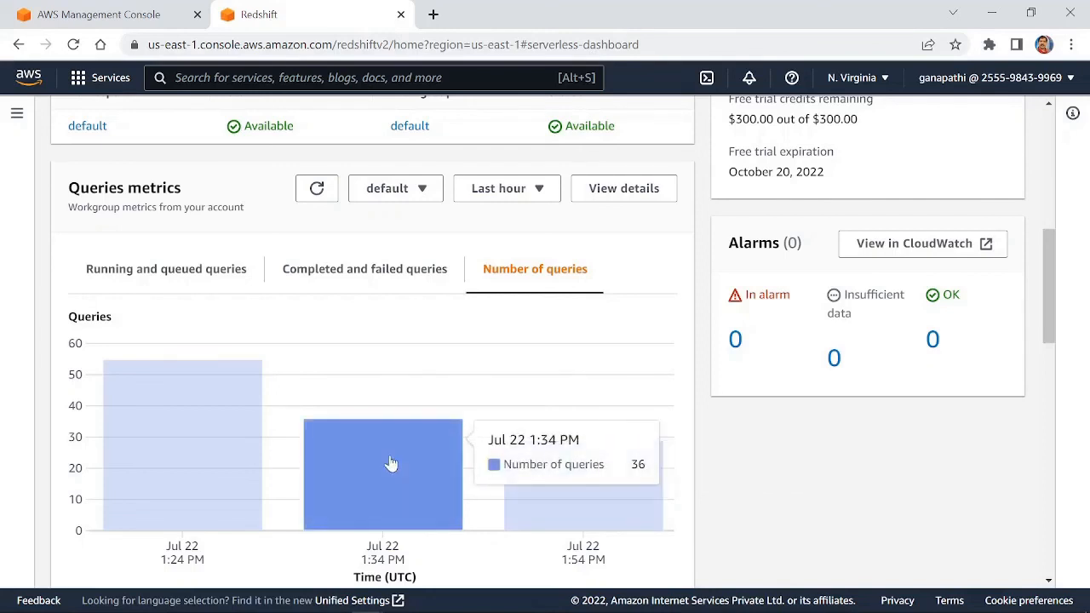
{"action": "mouse_move", "coordinate": [178, 420]}
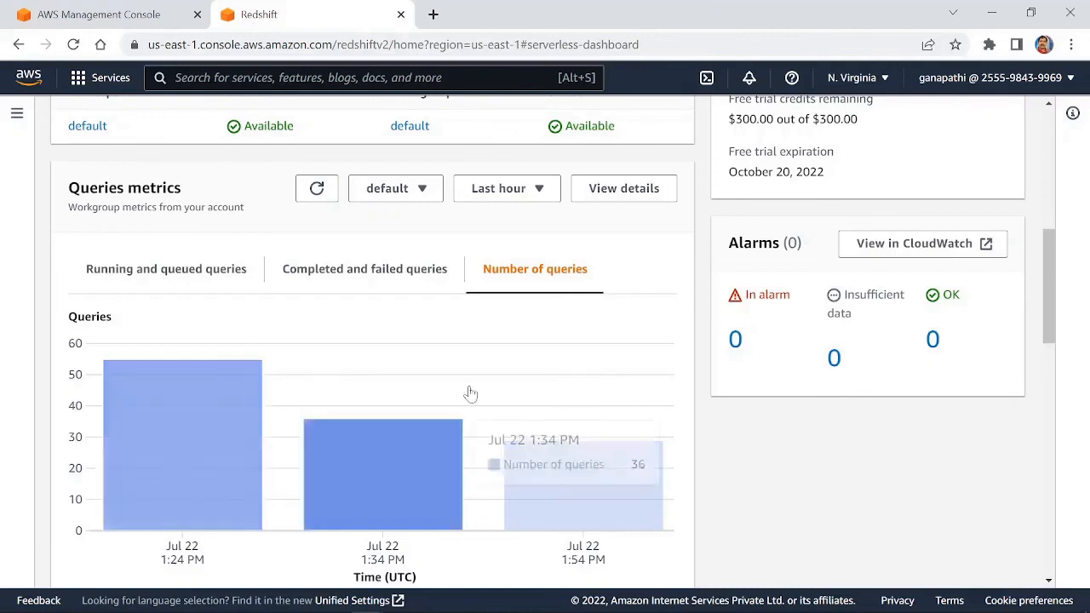
{"action": "mouse_move", "coordinate": [593, 413]}
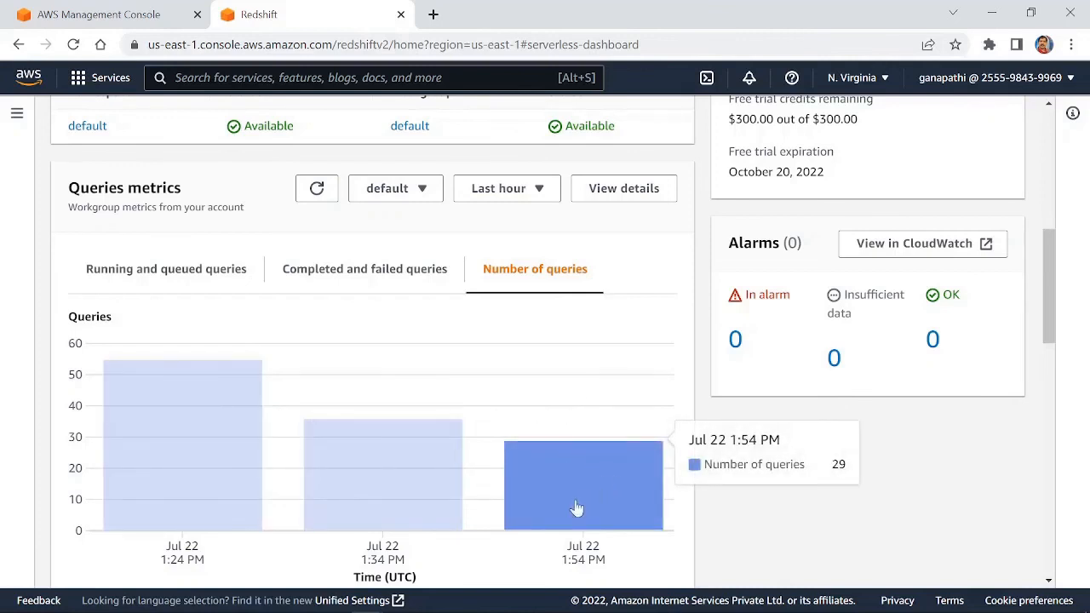
Step: Open the details of the default namespace from the serverless dashboard
{"action": "scroll", "coordinate": [599, 408], "scroll_direction": "up", "scroll_amount": 1}
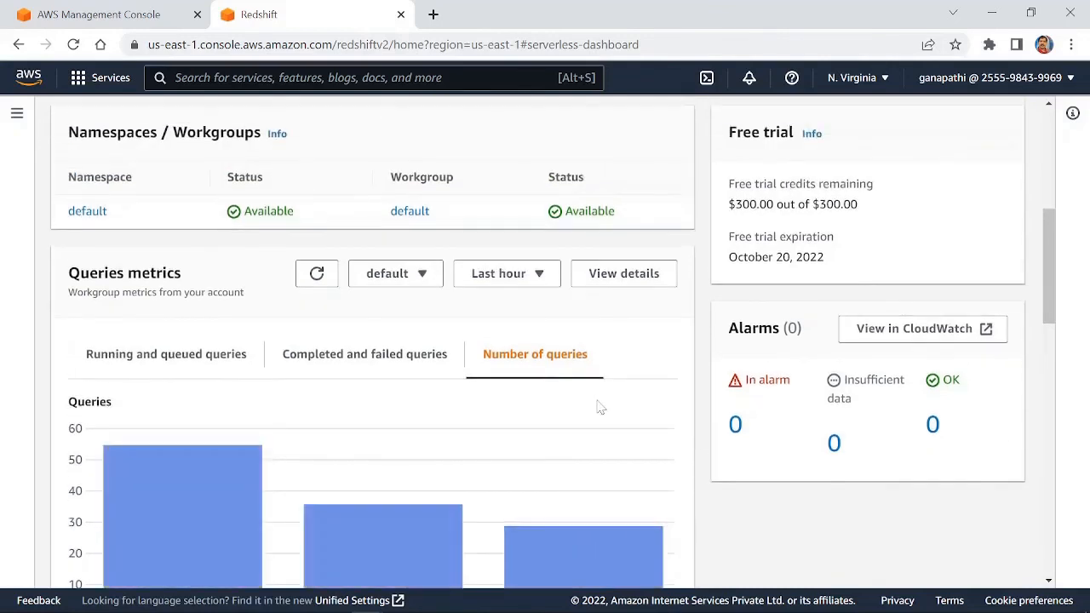
{"action": "scroll", "coordinate": [599, 408], "scroll_direction": "up", "scroll_amount": 5}
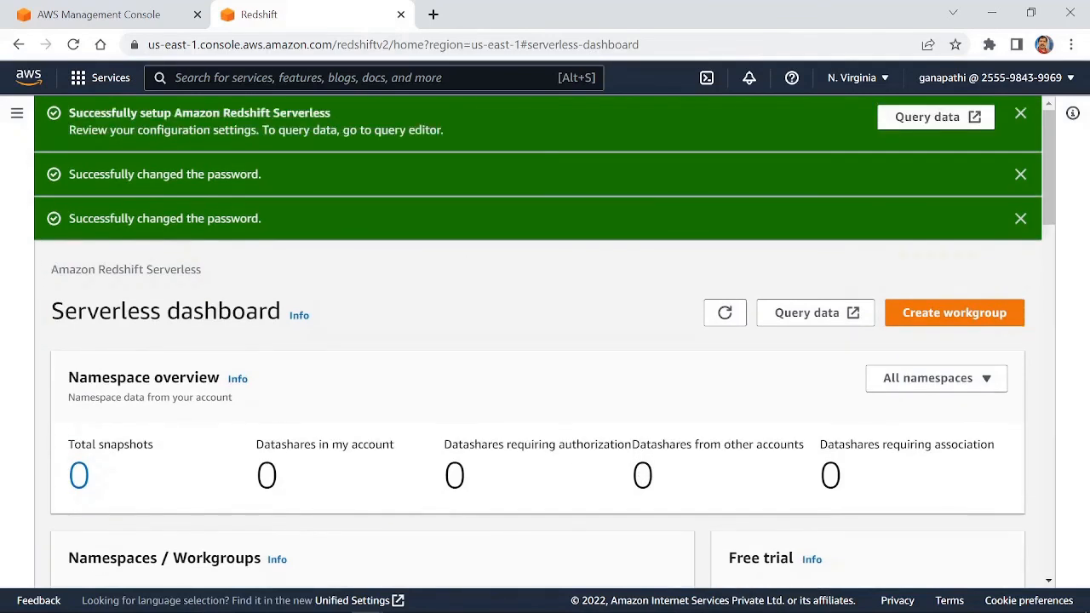
{"action": "scroll", "coordinate": [627, 379], "scroll_direction": "down", "scroll_amount": 2}
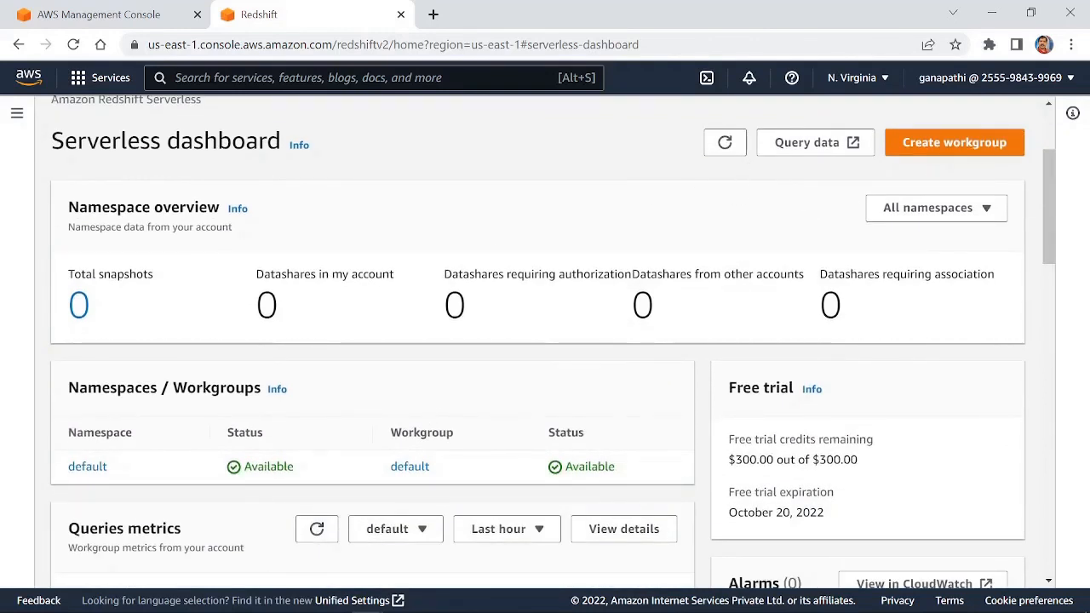
{"action": "scroll", "coordinate": [255, 340], "scroll_direction": "down", "scroll_amount": 1}
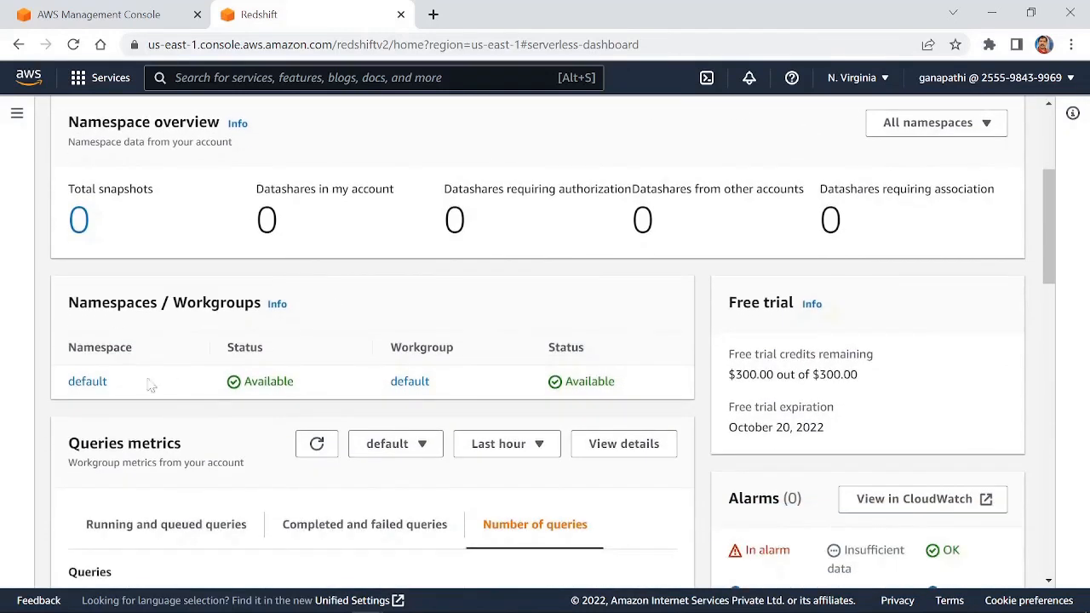
{"action": "left_click", "coordinate": [88, 382]}
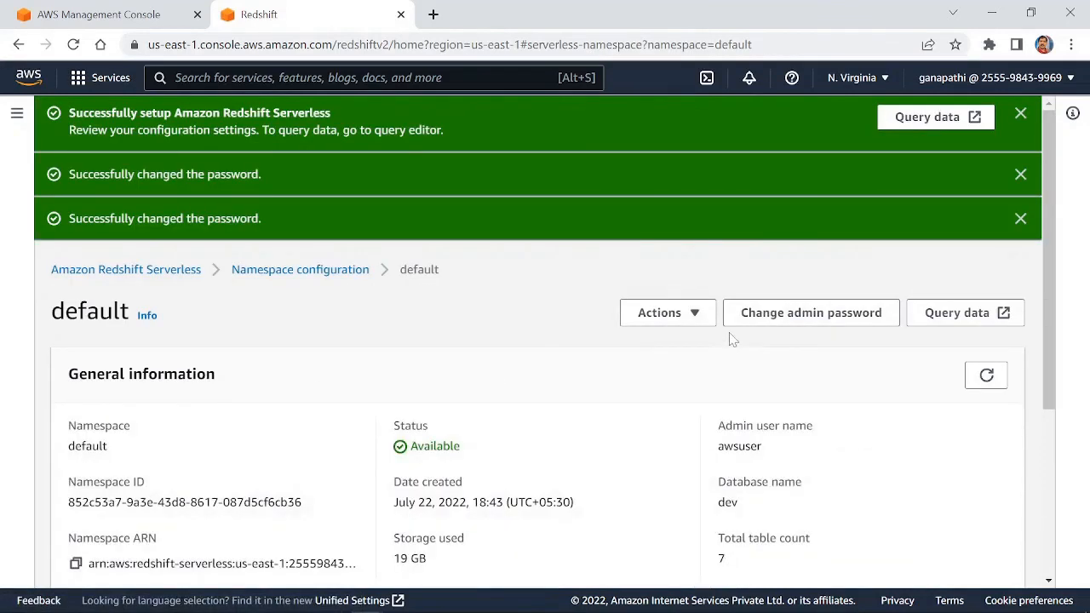
Step: Try to delete the default namespace and dismiss the resulting message
{"action": "left_click", "coordinate": [696, 313]}
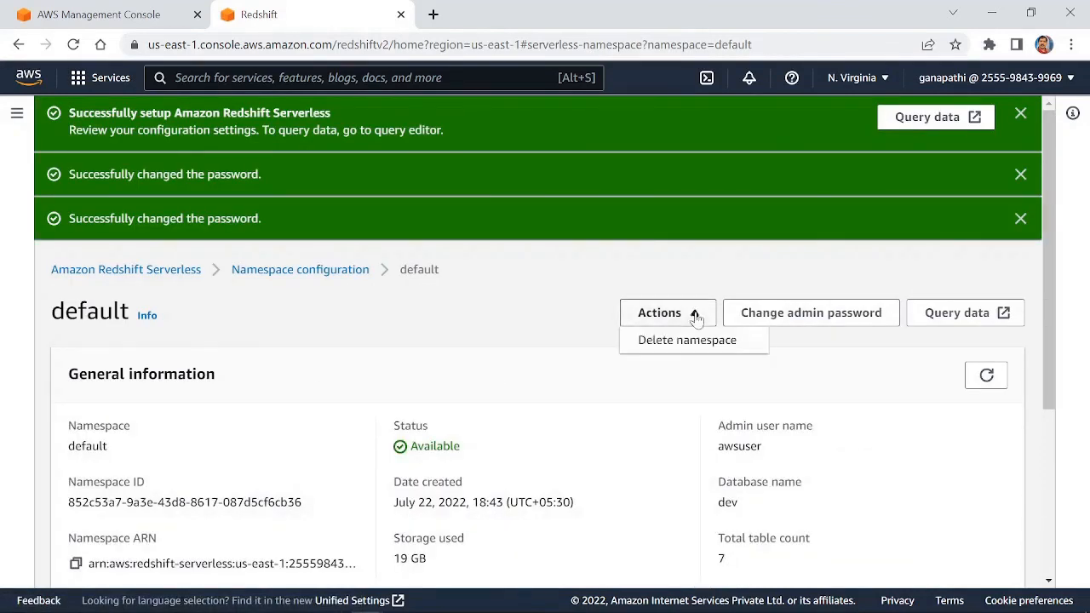
{"action": "left_click", "coordinate": [657, 344]}
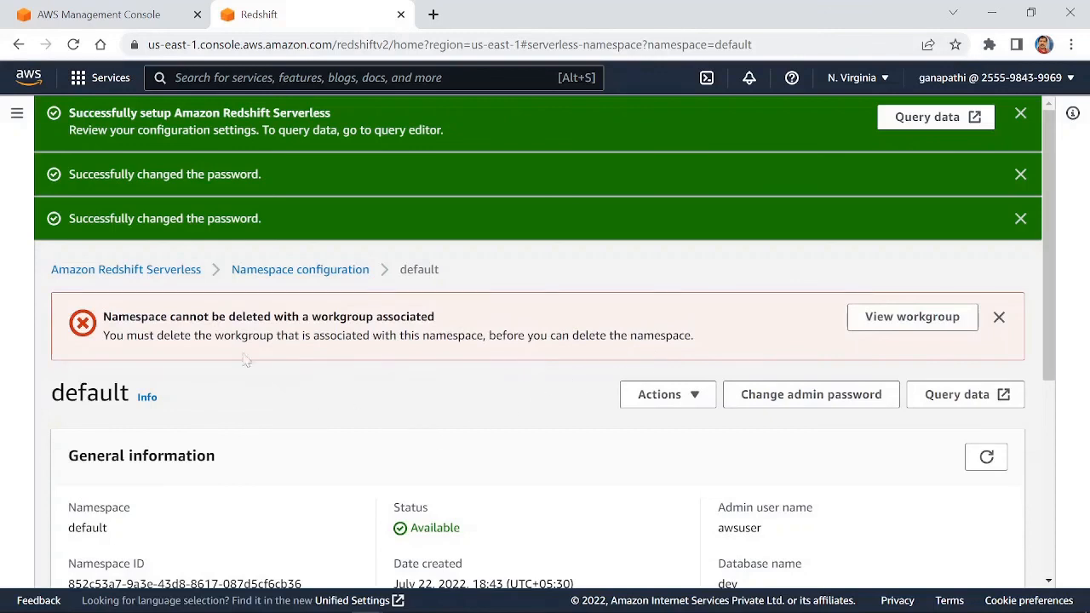
{"action": "left_click", "coordinate": [998, 316]}
Step: Open the namespace's default workgroup and delete it together with the associated namespace, without a final snapshot, confirming both with "delete"
{"action": "scroll", "coordinate": [421, 397], "scroll_direction": "down", "scroll_amount": 3}
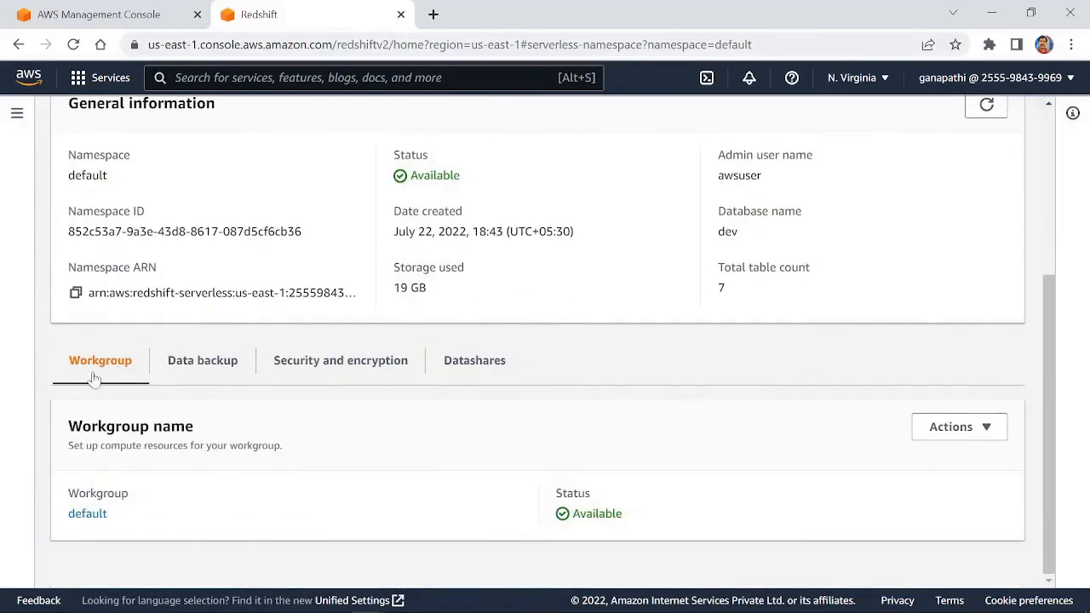
{"action": "left_click", "coordinate": [85, 517]}
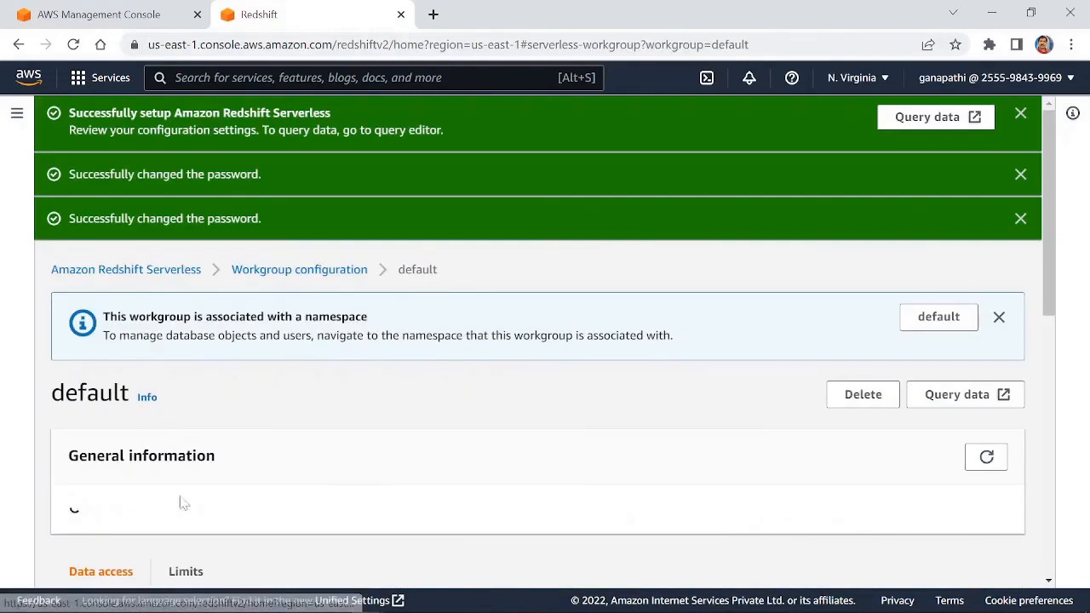
{"action": "scroll", "coordinate": [582, 349], "scroll_direction": "down", "scroll_amount": 2}
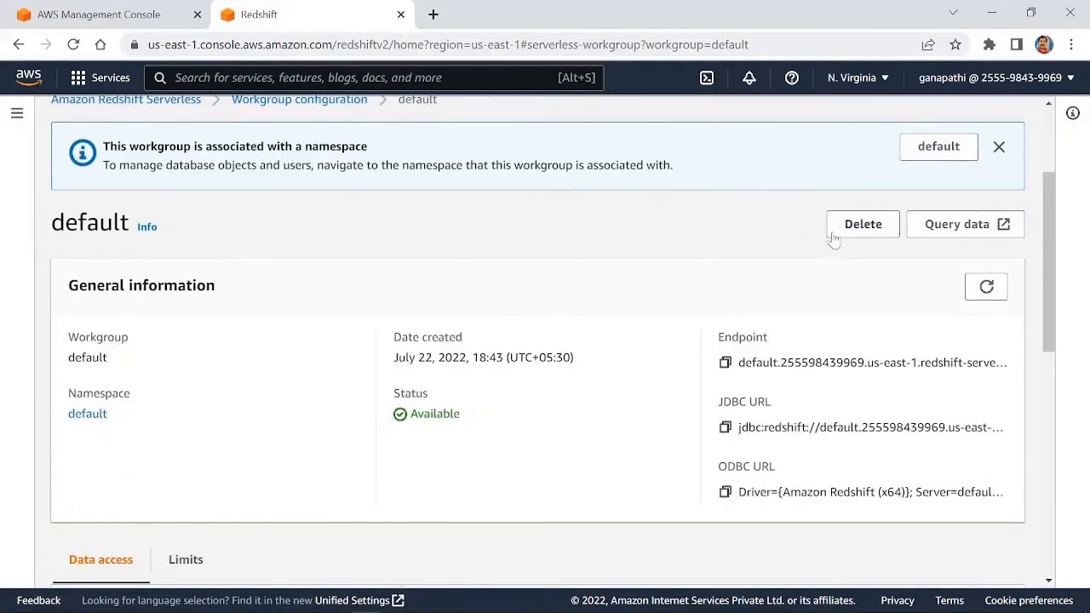
{"action": "left_click", "coordinate": [869, 232]}
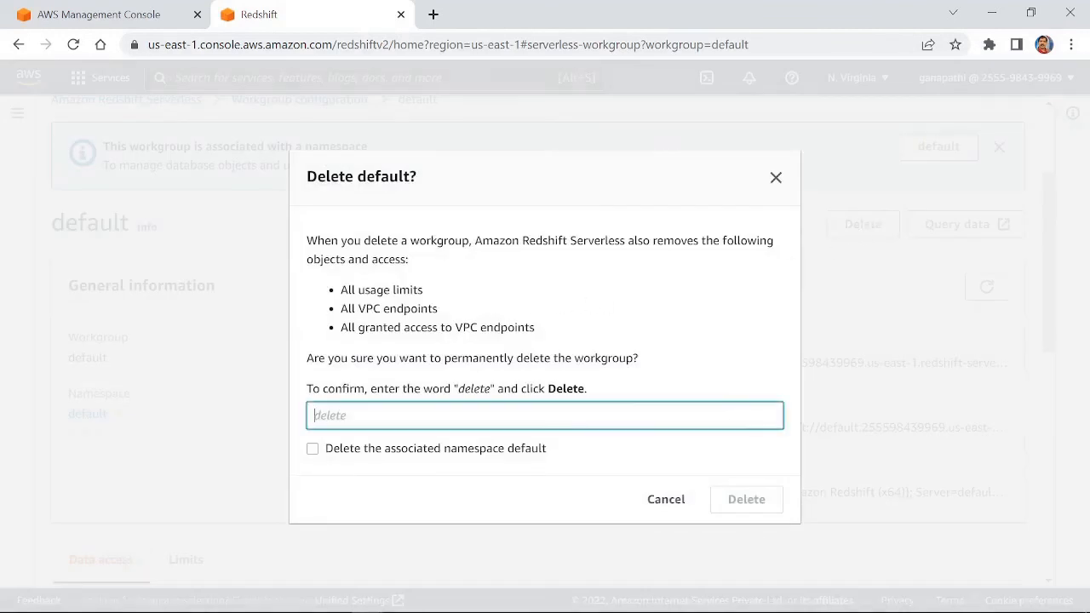
{"action": "type", "text": "delete"}
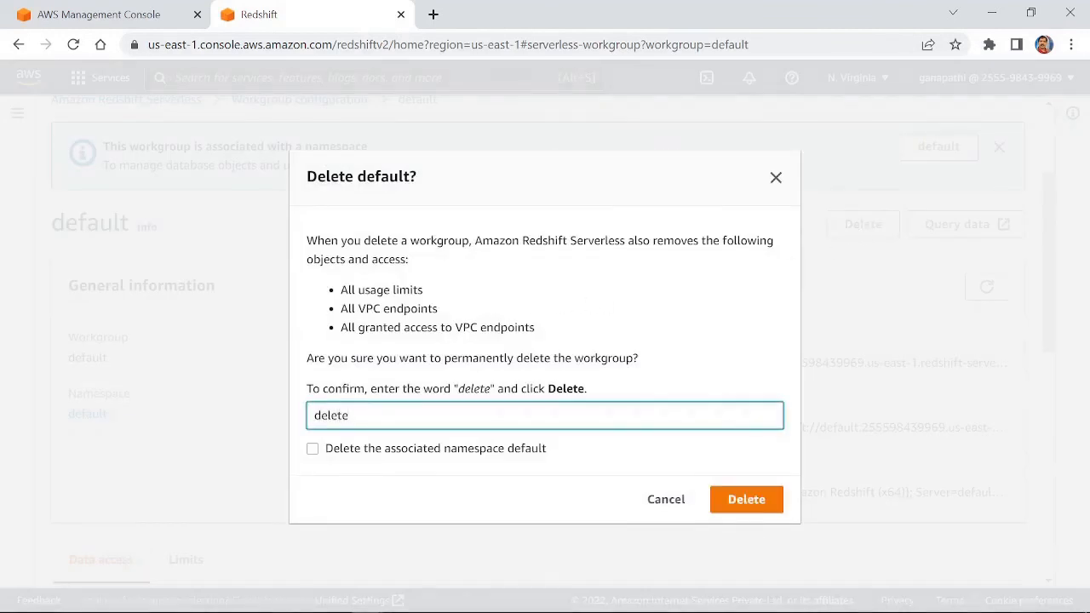
{"action": "left_click", "coordinate": [313, 447]}
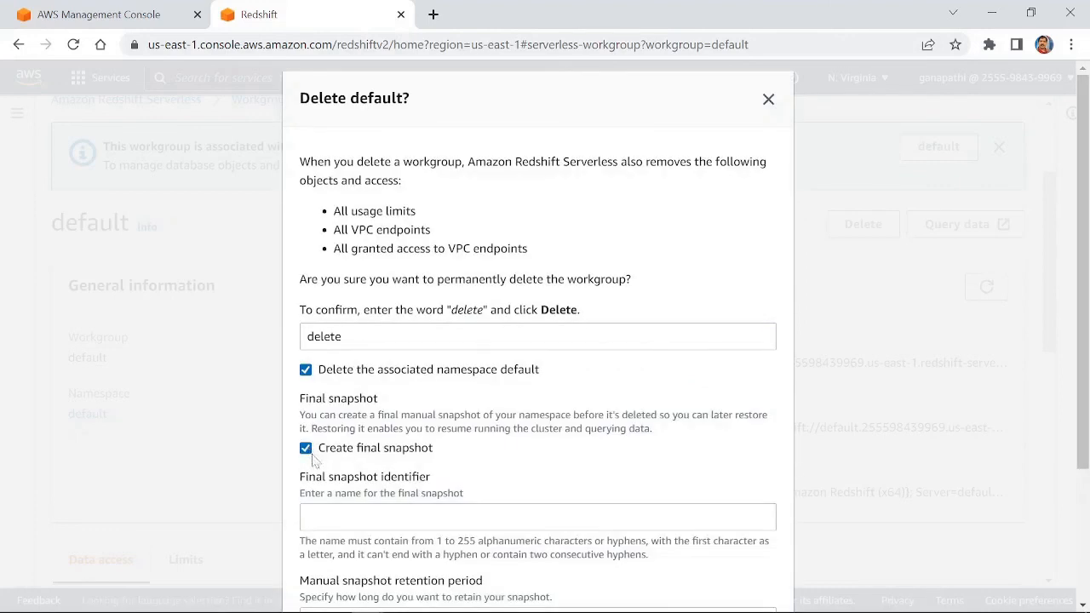
{"action": "scroll", "coordinate": [507, 441], "scroll_direction": "down", "scroll_amount": 1}
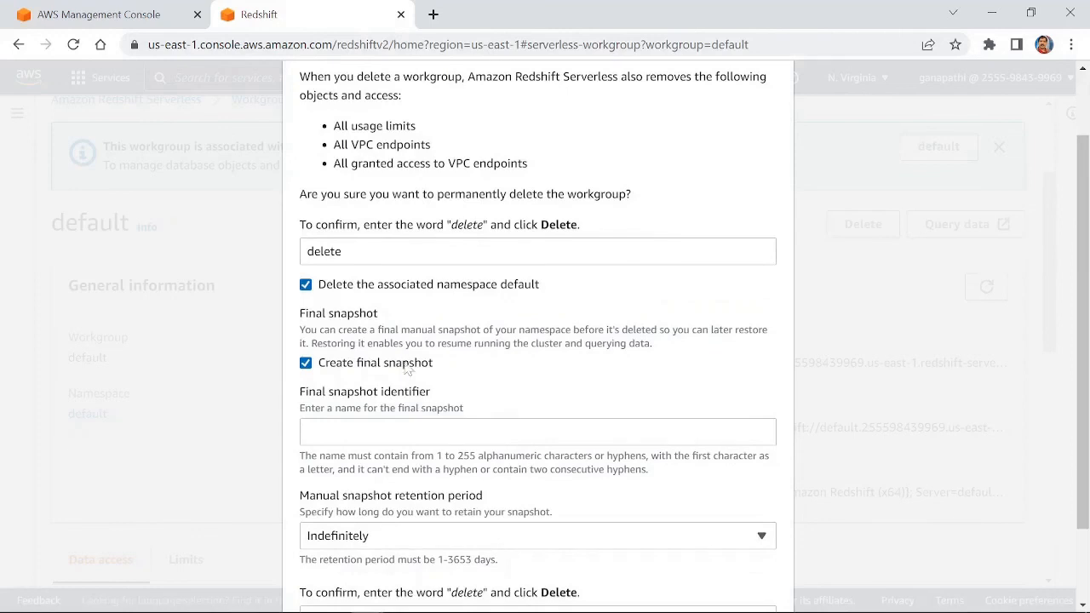
{"action": "left_click", "coordinate": [306, 363]}
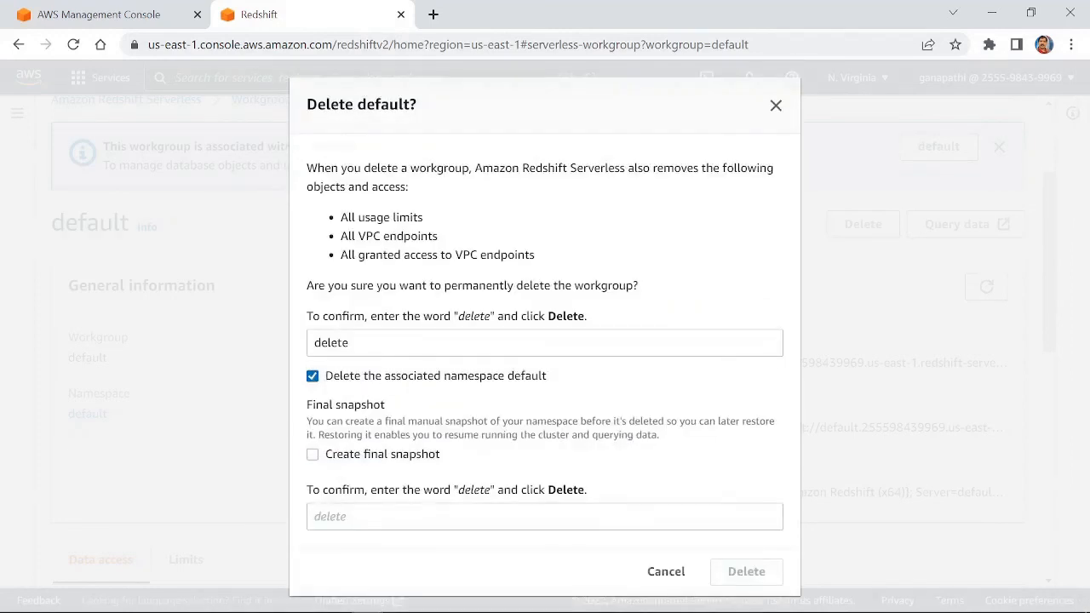
{"action": "left_click", "coordinate": [438, 516]}
{"action": "type", "text": "delete"}
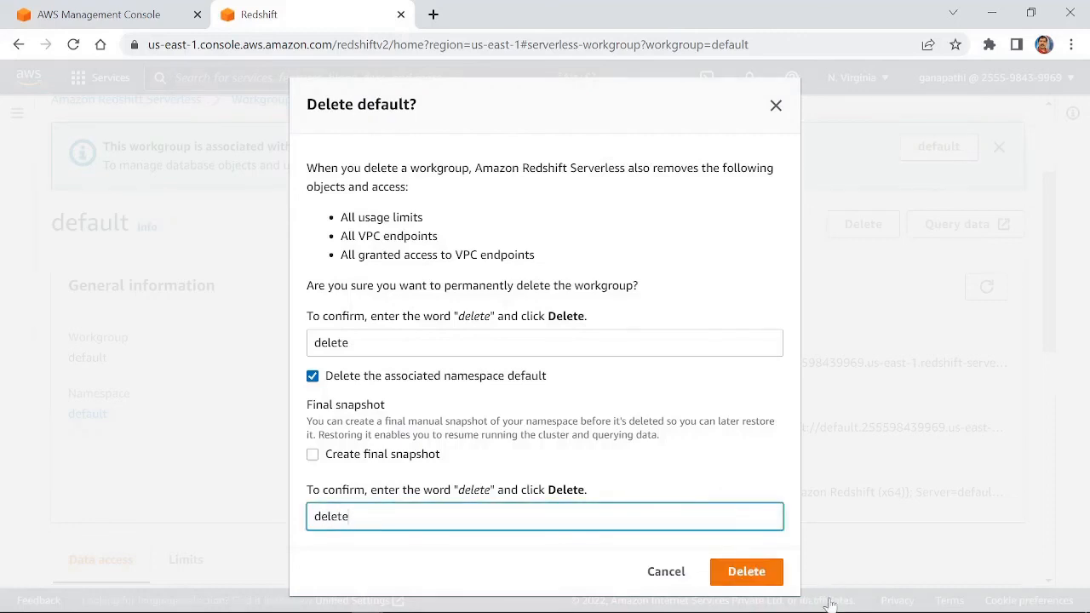
{"action": "left_click", "coordinate": [741, 573]}
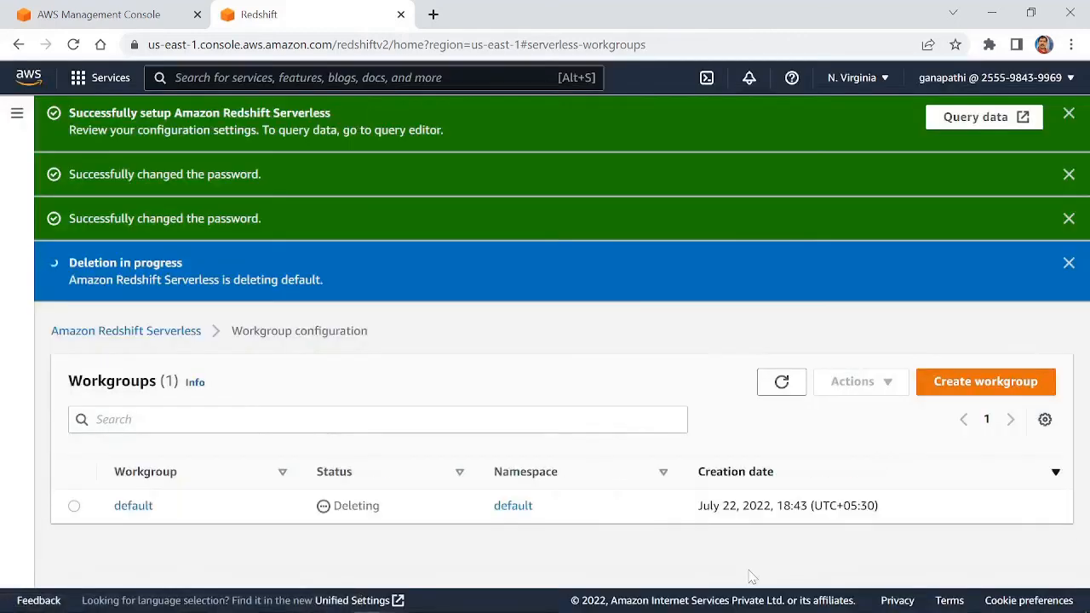